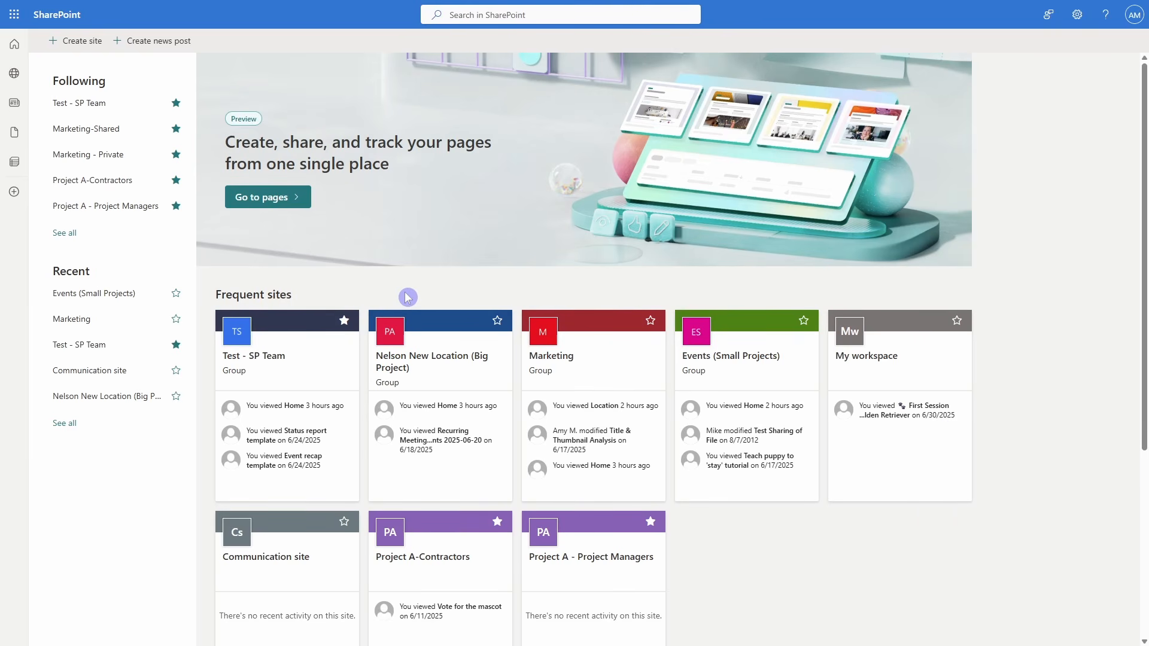
left_click(16, 16)
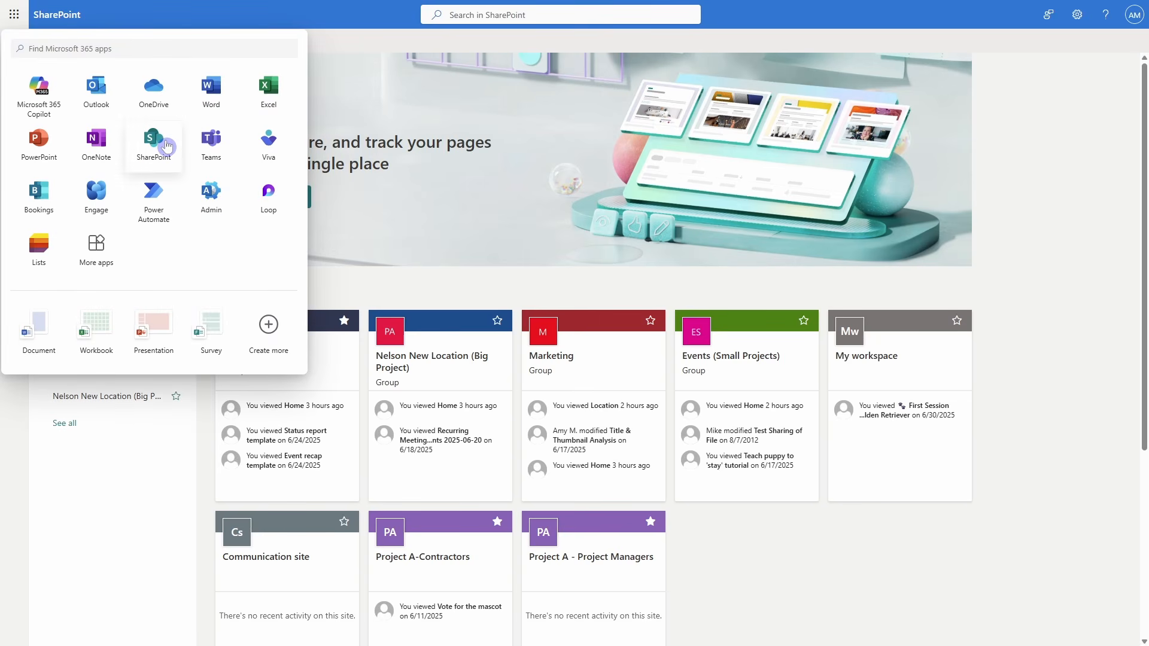
left_click(328, 28)
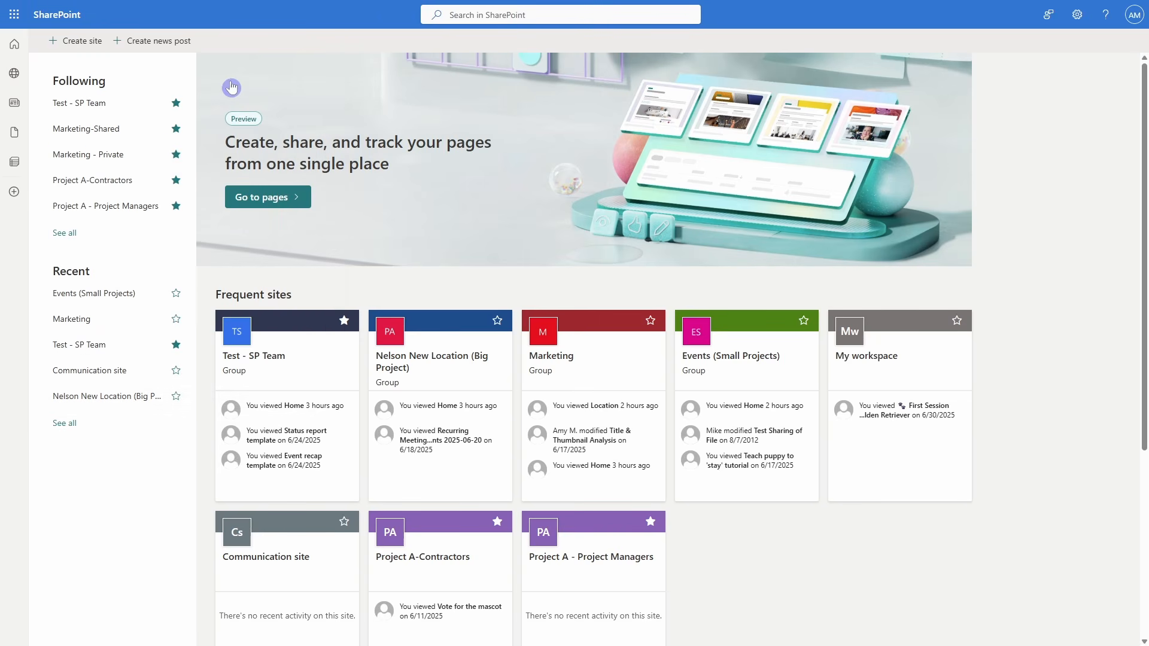
- Start creating a new team site based on Microsoft's Standard team template
left_click(75, 45)
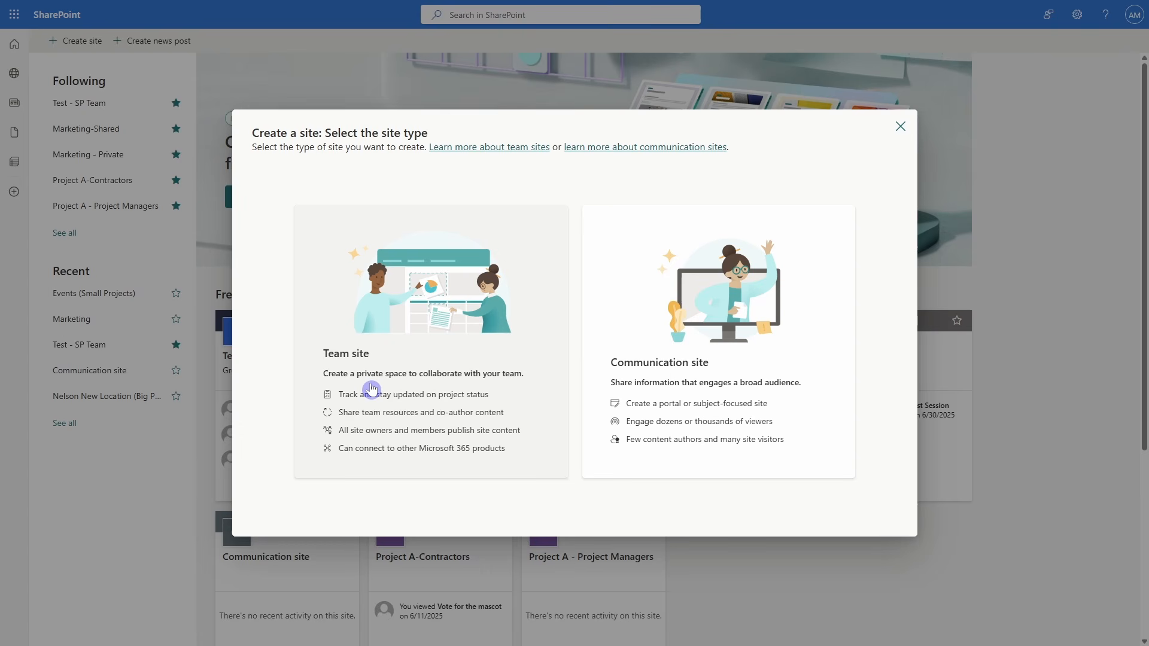
left_click(395, 350)
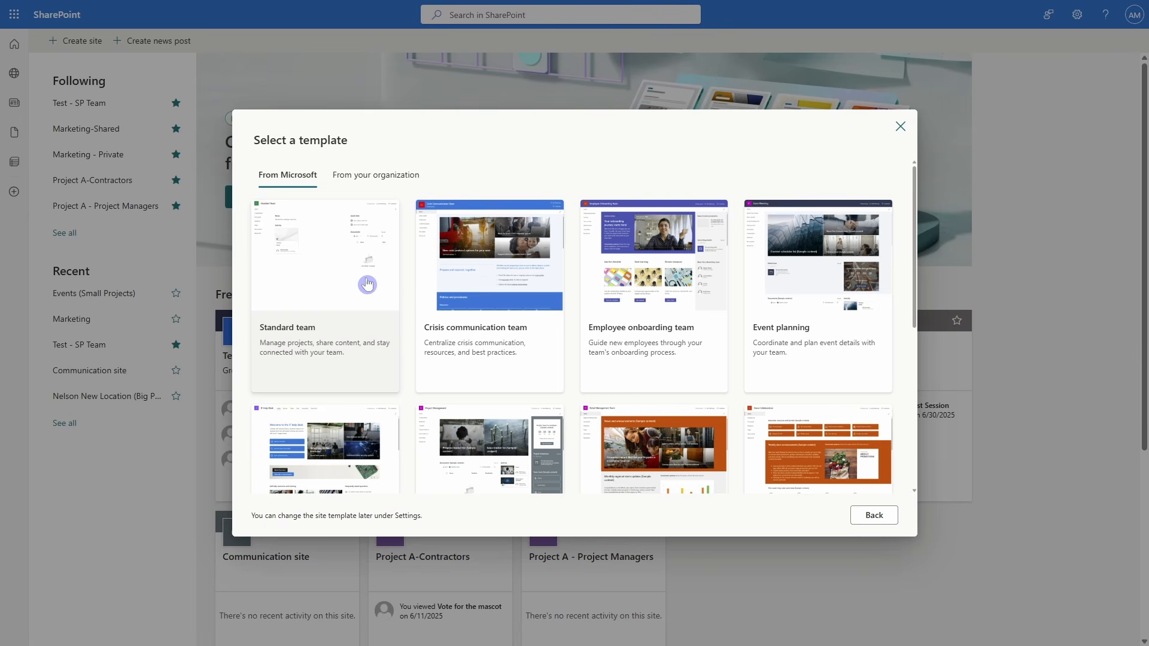
left_click(322, 259)
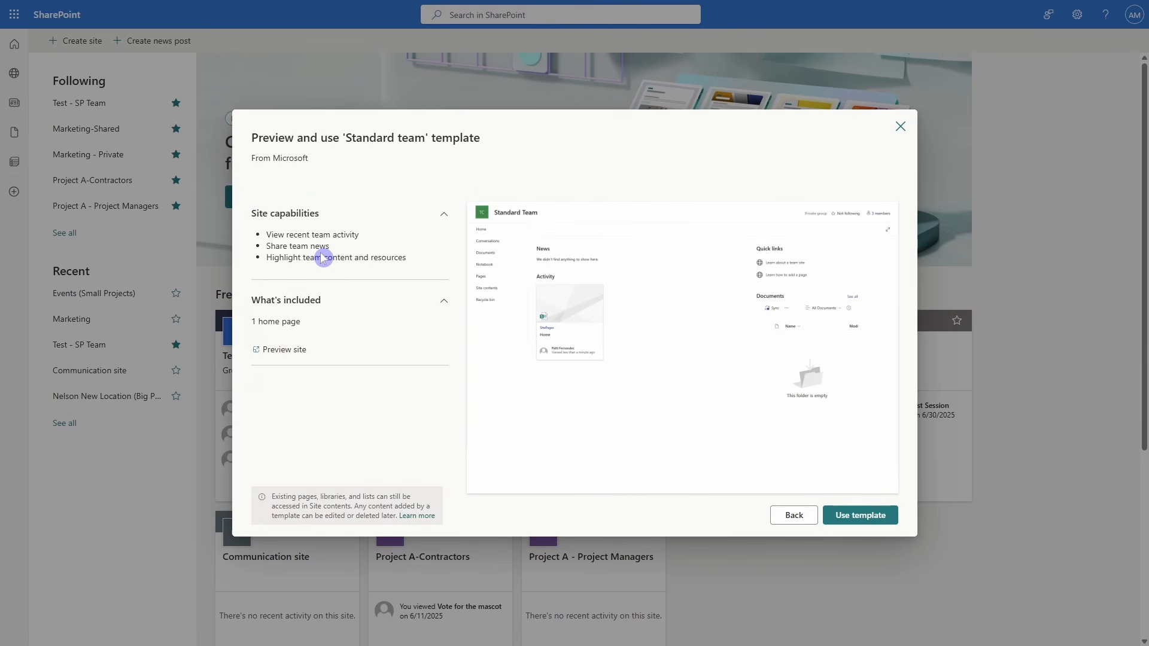
left_click(877, 515)
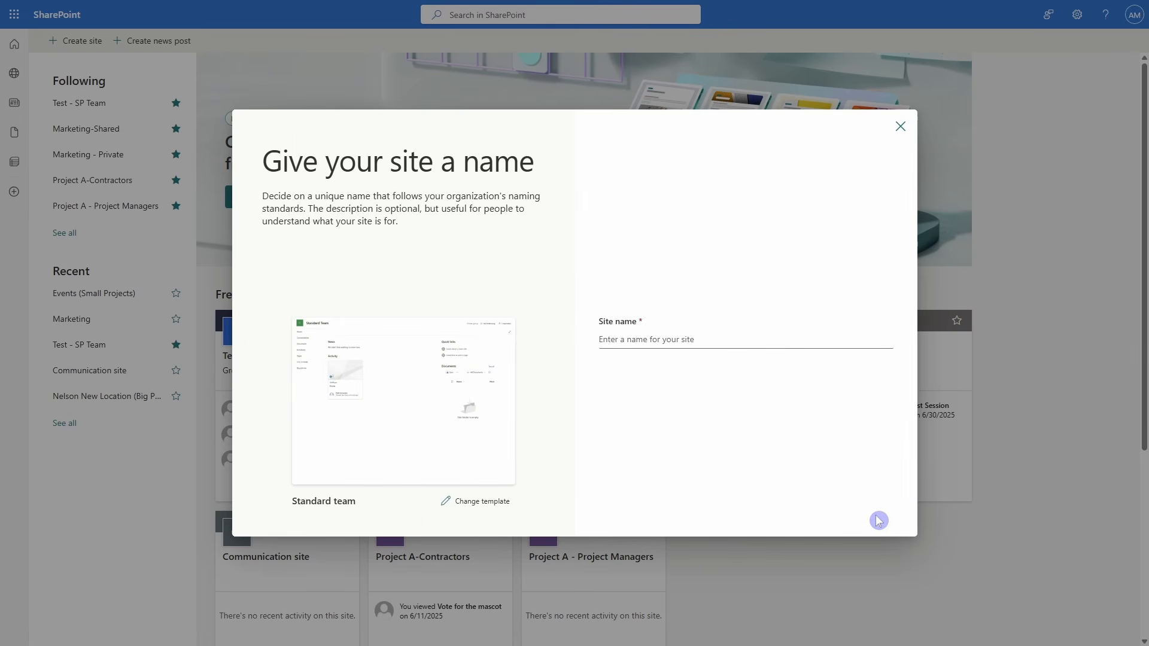
- Name the new site Sales and continue with the suggested group email and site address
left_click(625, 339)
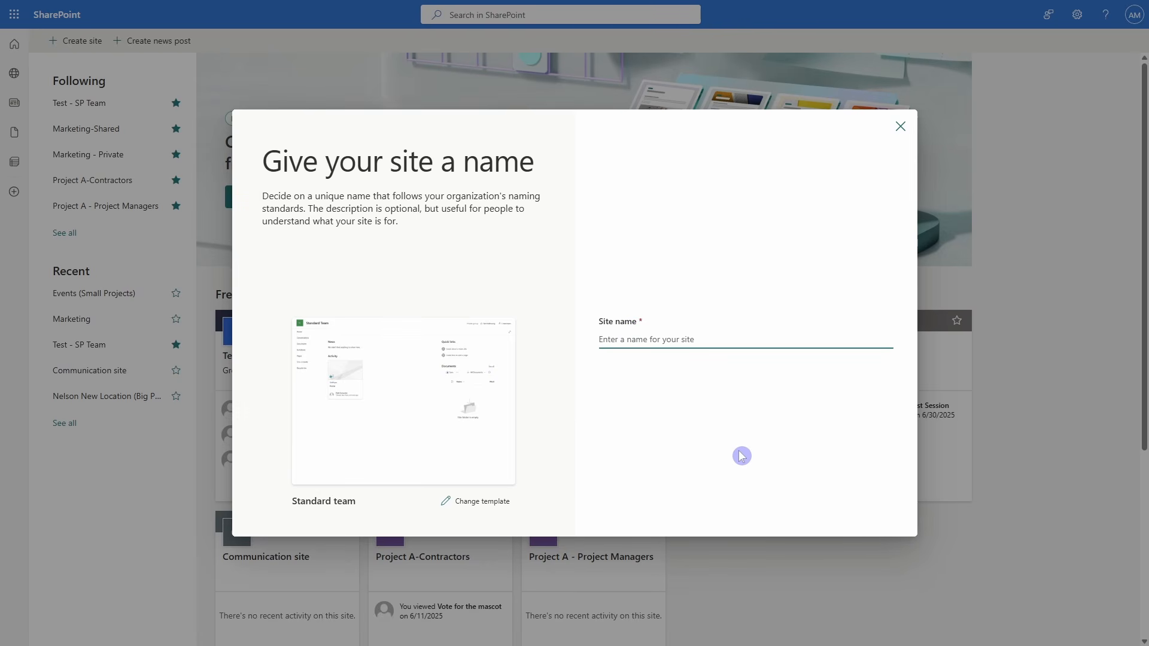
type("Sales")
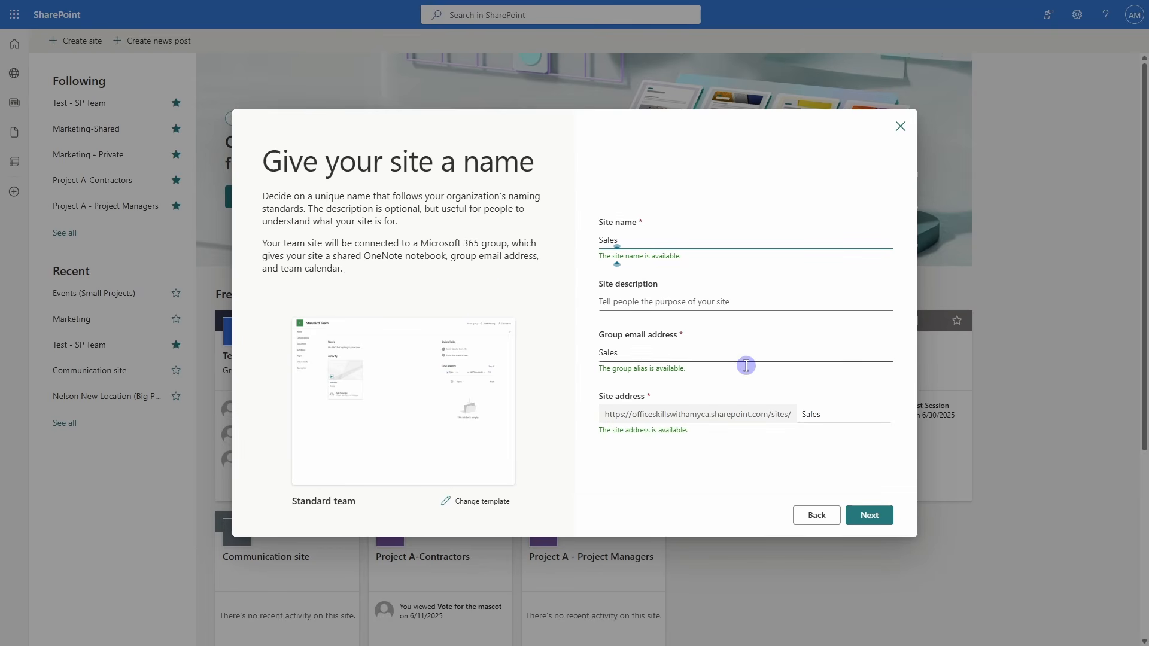
left_click(879, 523)
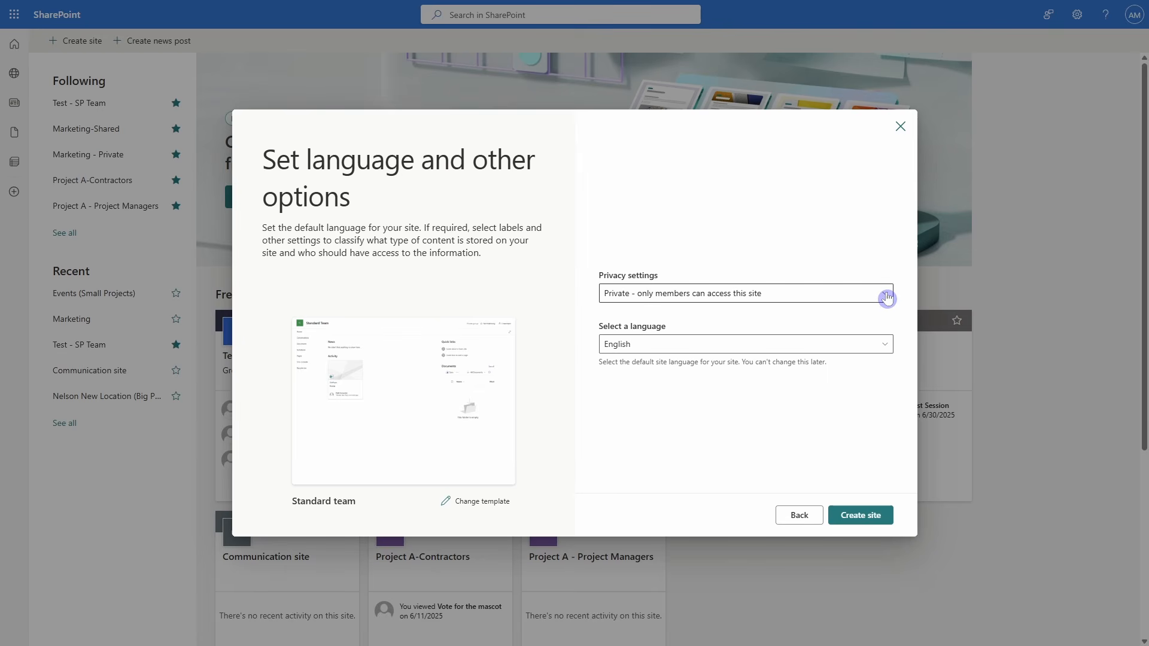
- Set the site's privacy to "Private - only members can access this site" and create the site in English
left_click(812, 294)
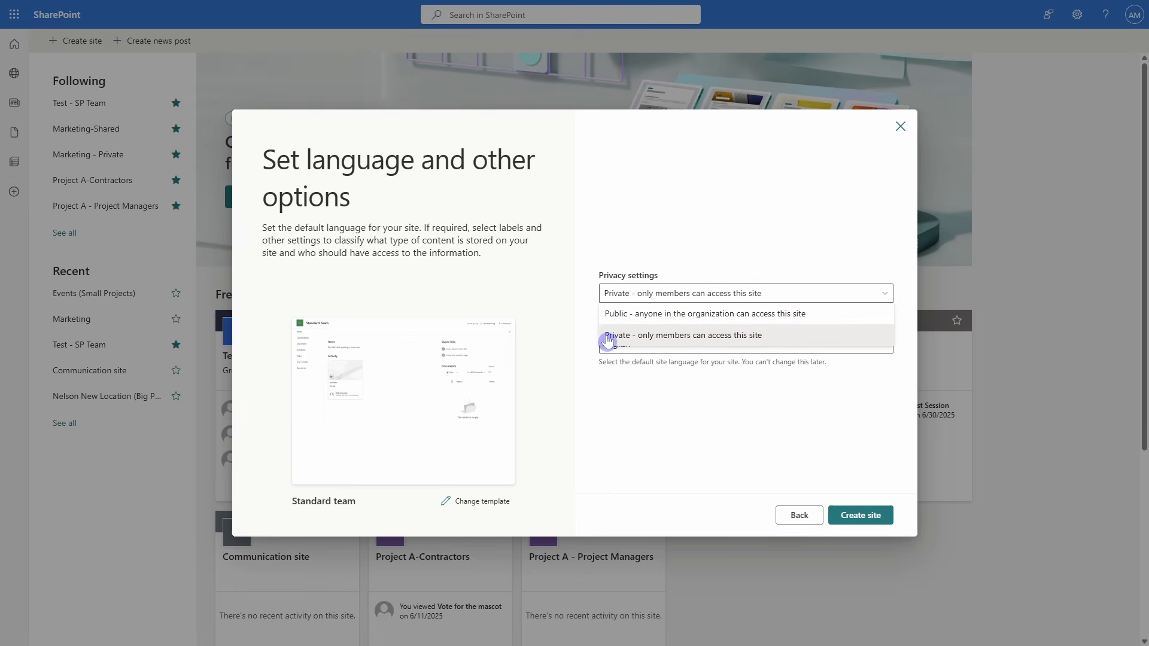
left_click(770, 340)
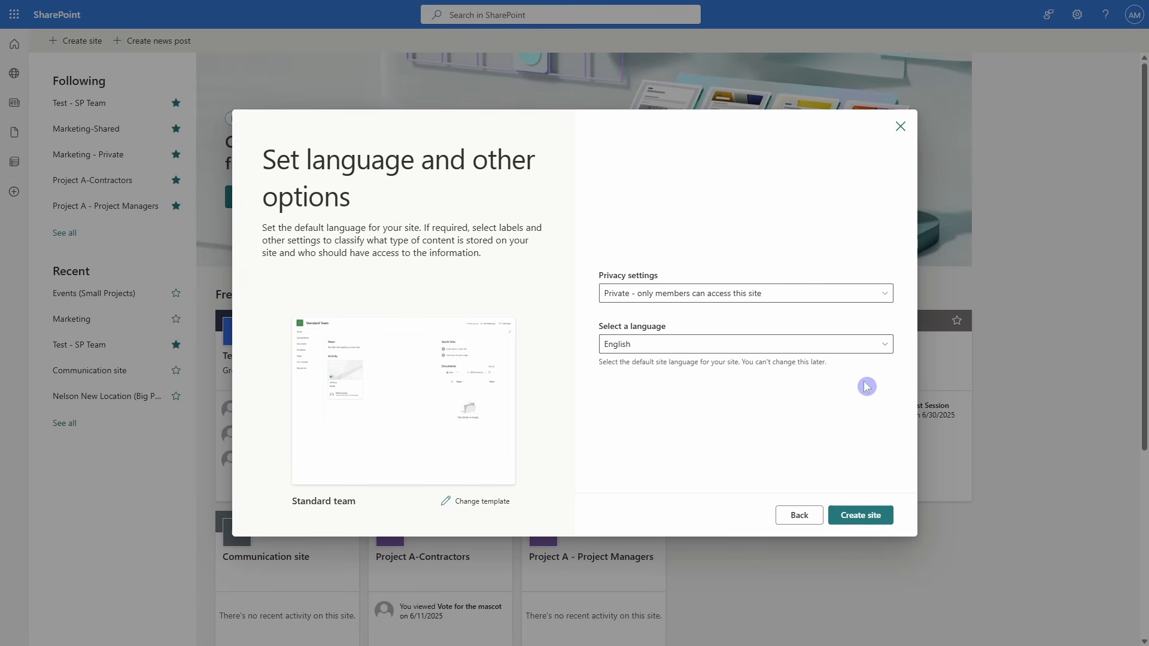
left_click(871, 517)
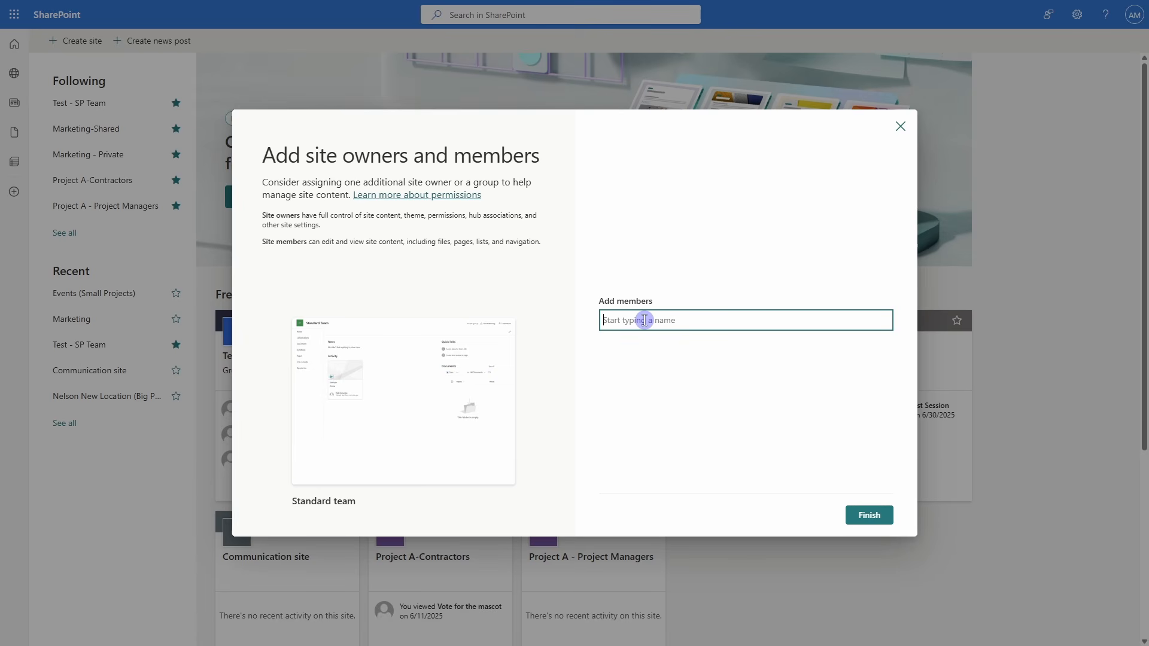
- Add a colleague to the new site with the Member role and finish the site setup
type("mike")
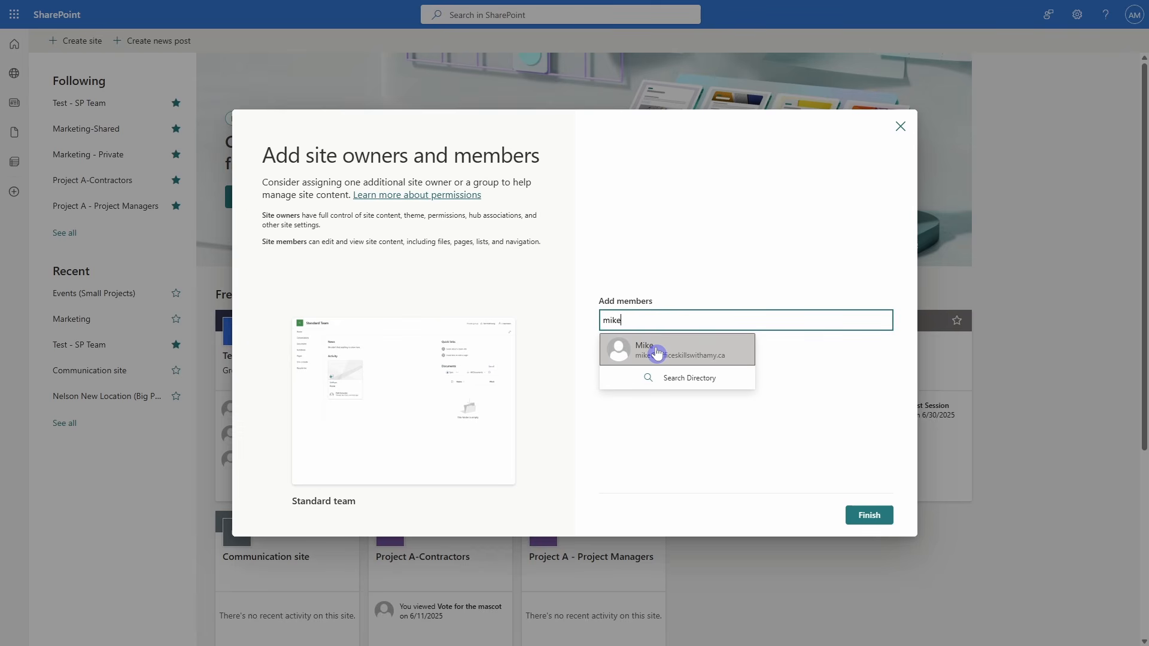
left_click(656, 352)
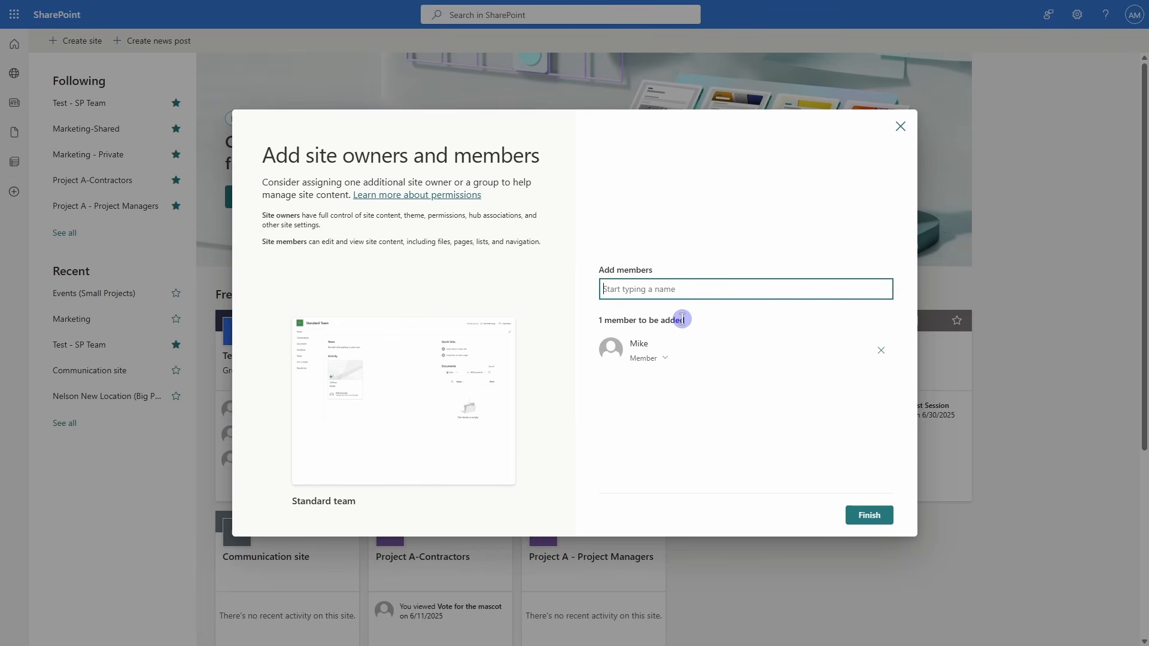
left_click(664, 360)
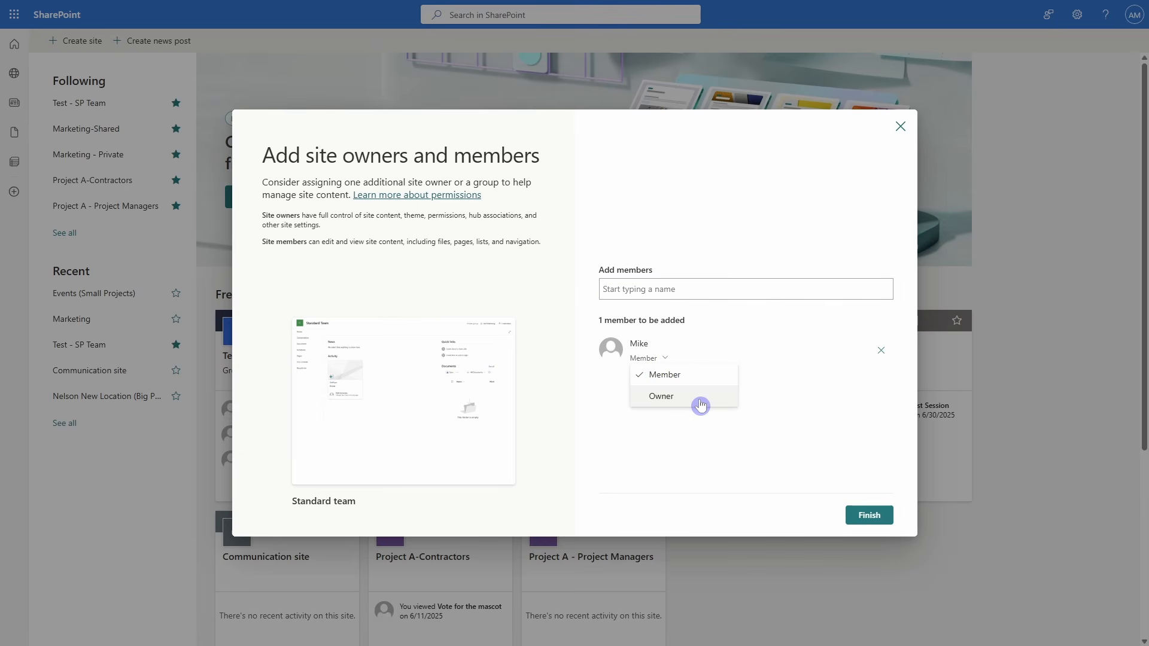
left_click(780, 424)
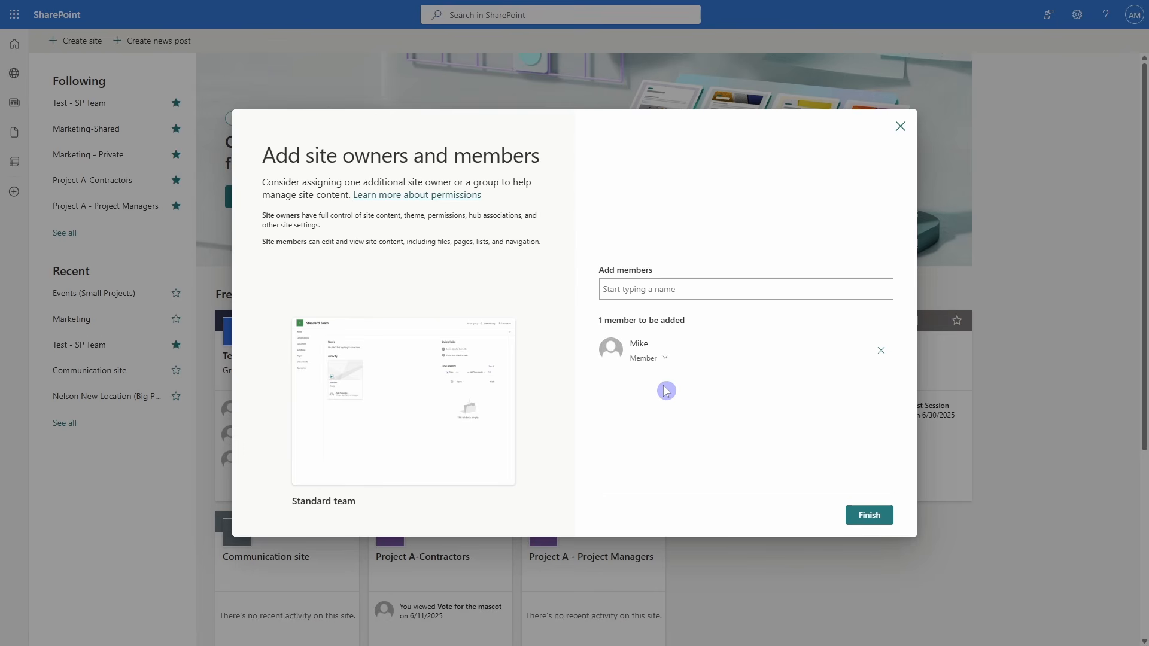
left_click(866, 528)
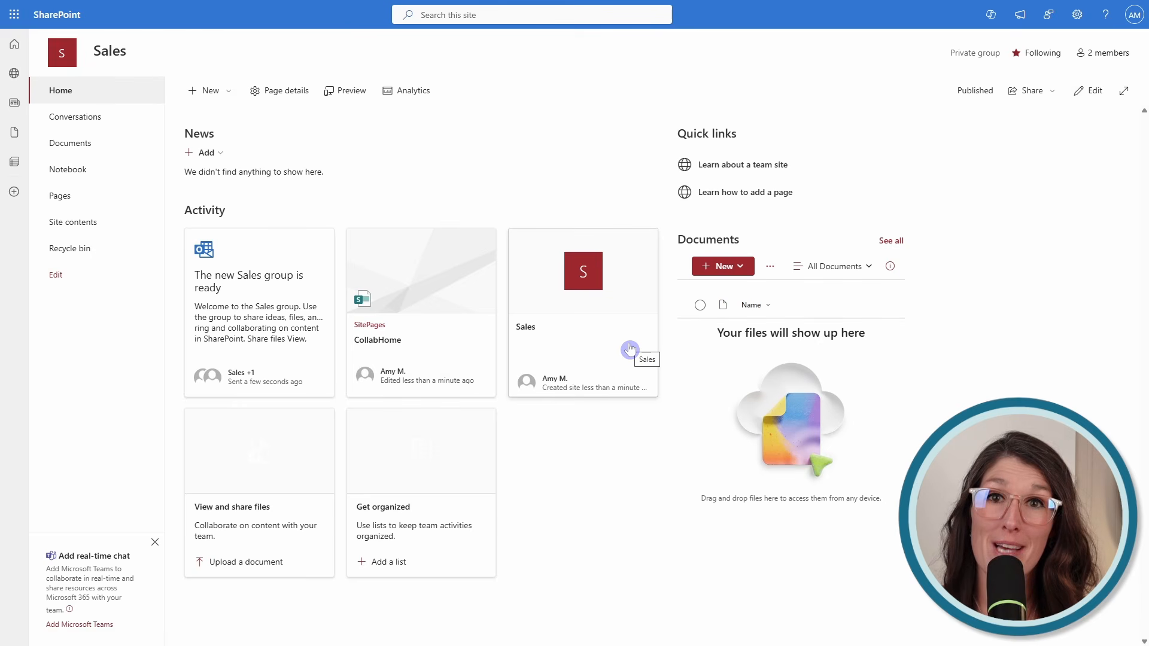
- Add Microsoft Teams to the Sales site with the Home page pinned as a tab, and dismiss the suggested next steps
left_click(98, 625)
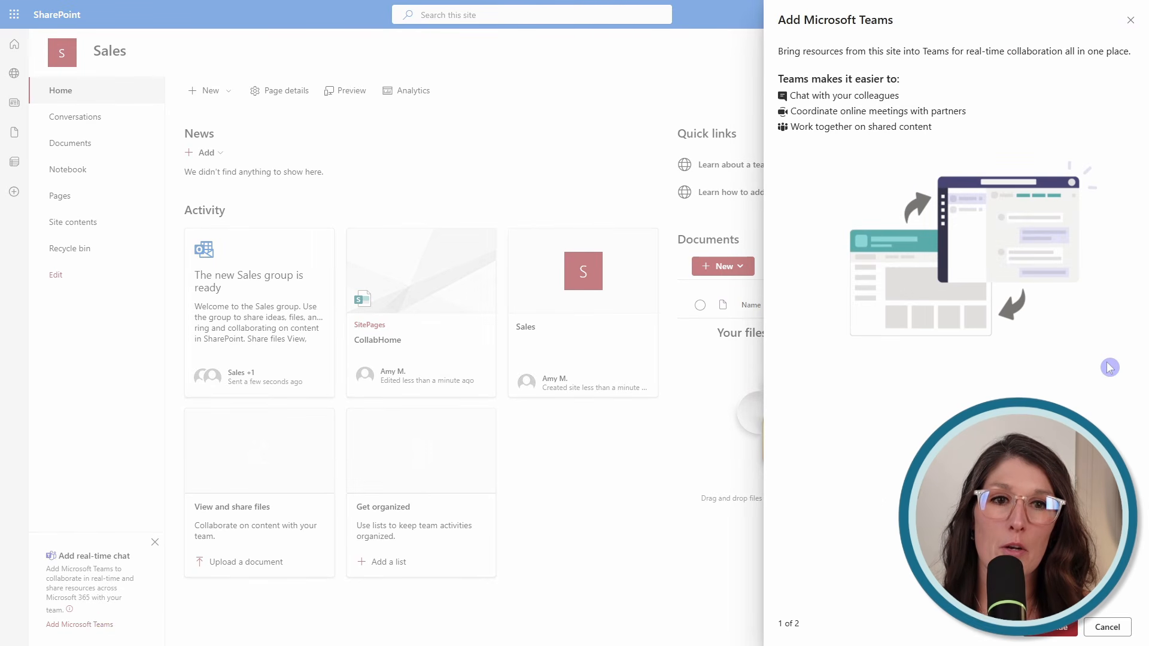
left_click(1054, 629)
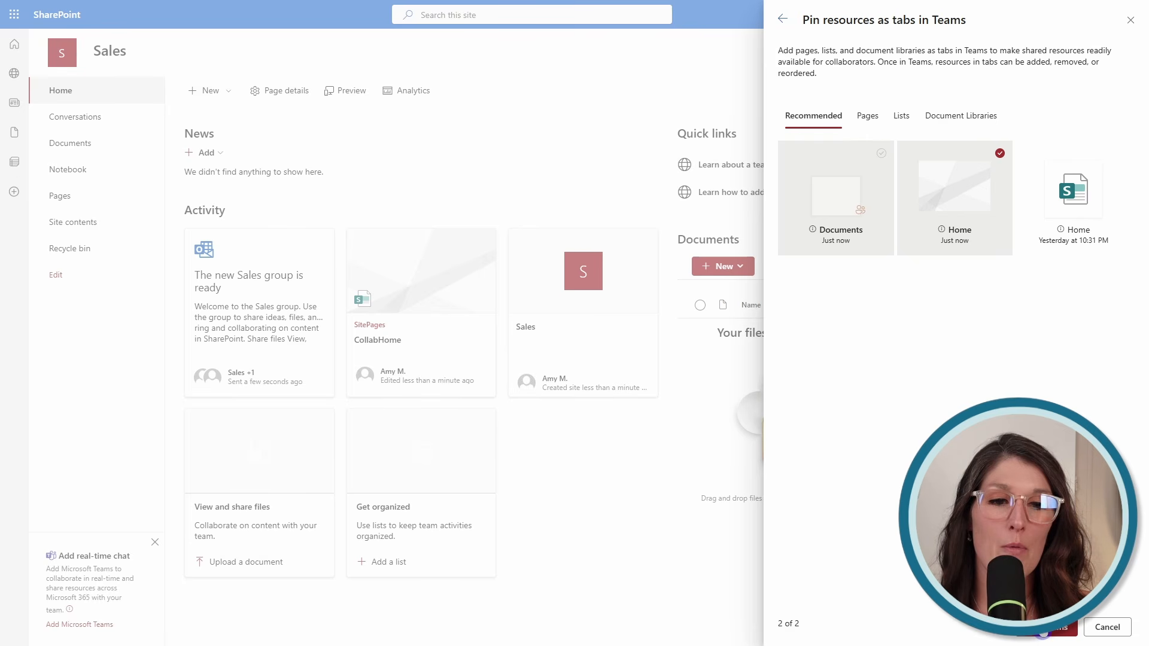
left_click(1044, 632)
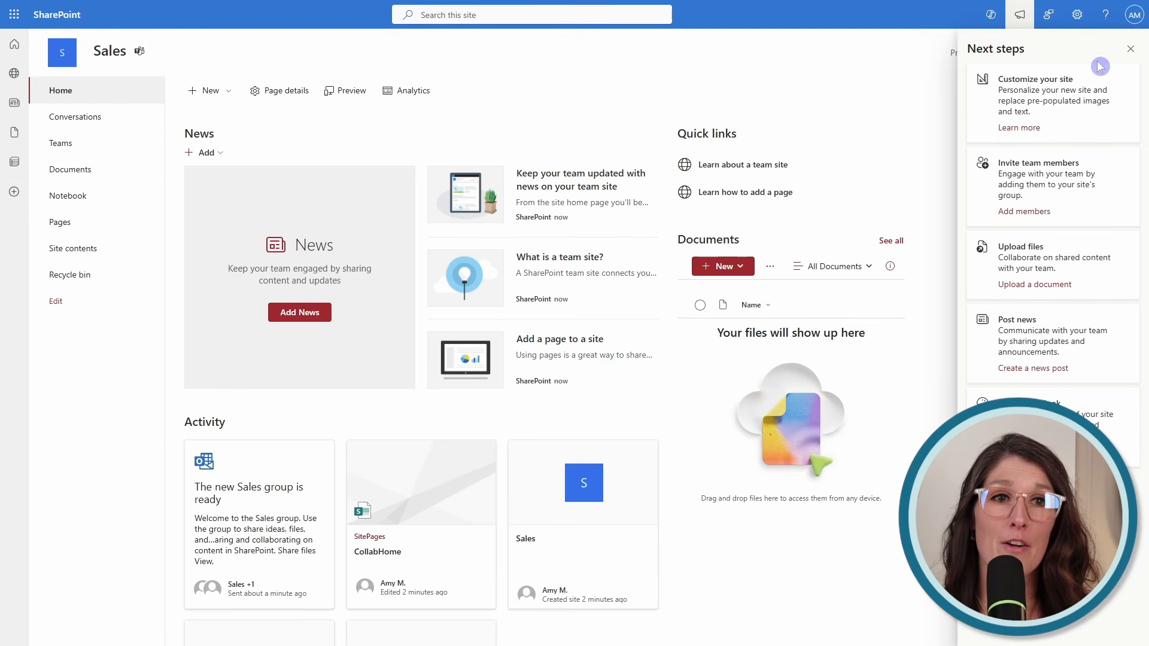
left_click(1130, 53)
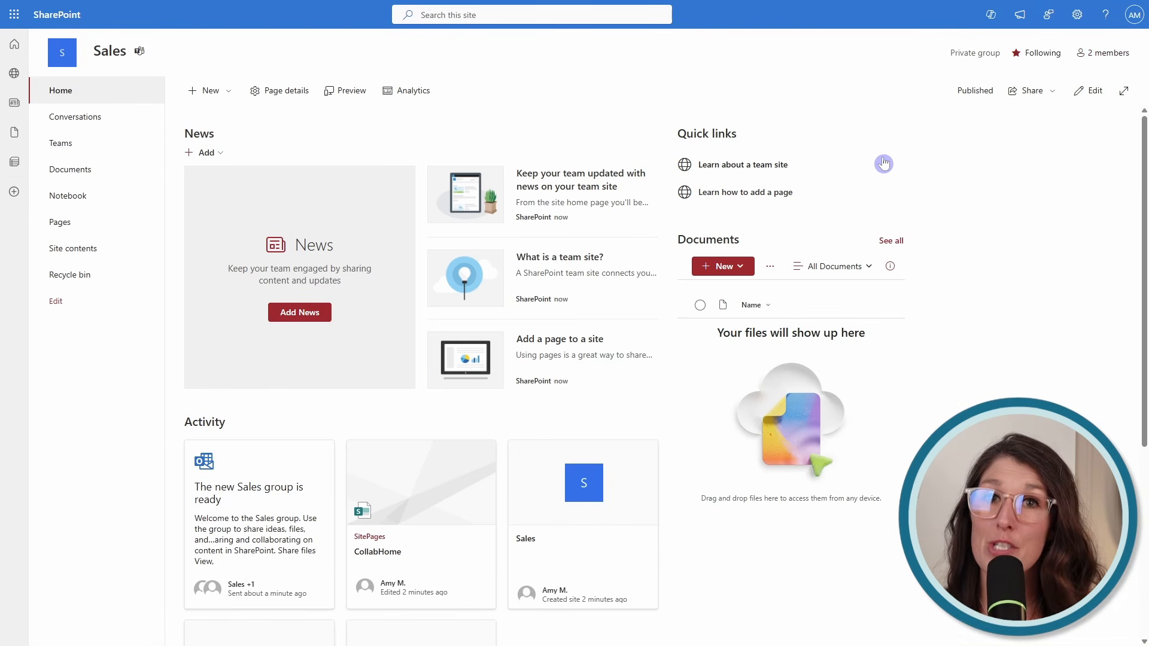
left_click(140, 55)
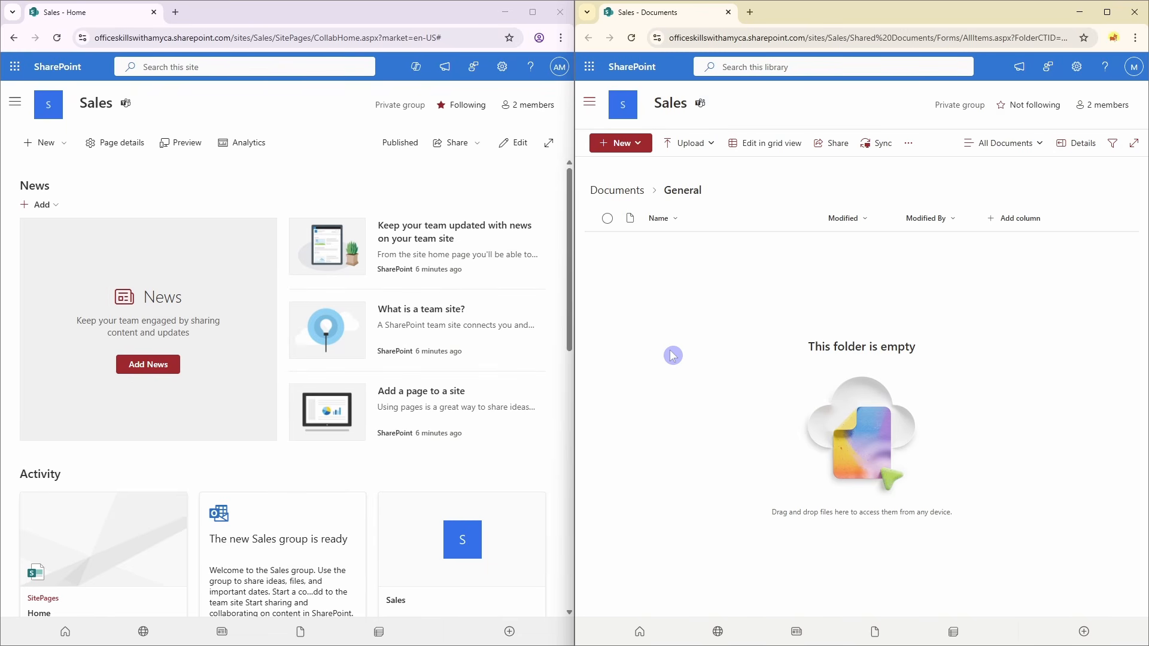
- Open the Sales site's settings in both the owner's and the member's browser windows to compare the available options
left_click(501, 68)
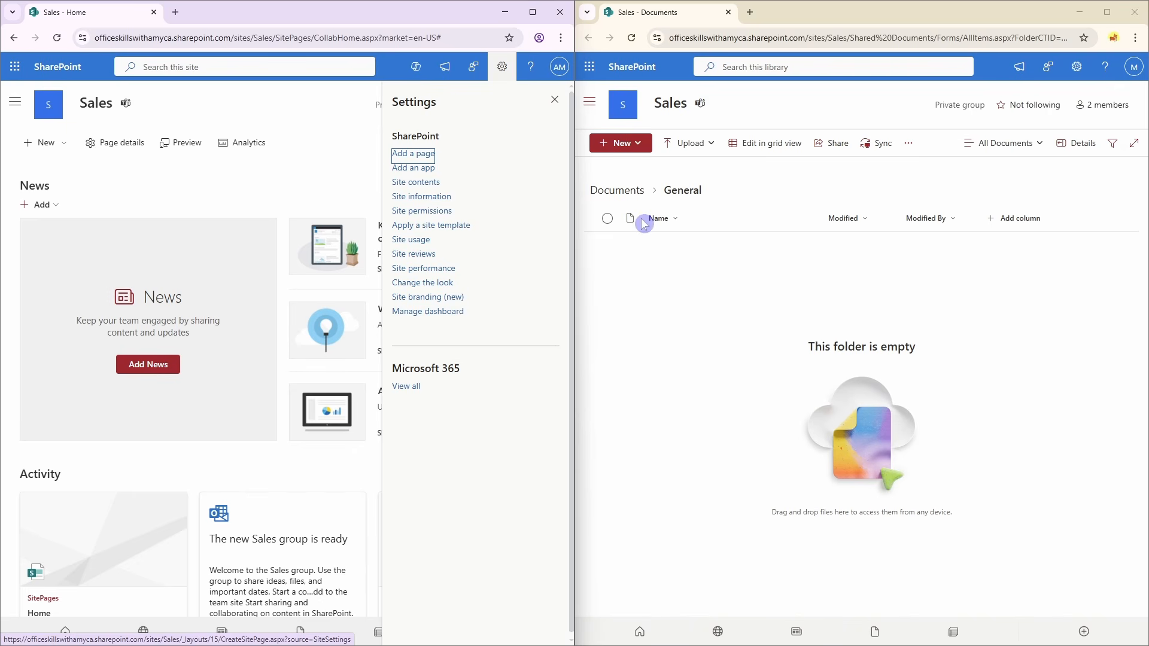
left_click(1077, 67)
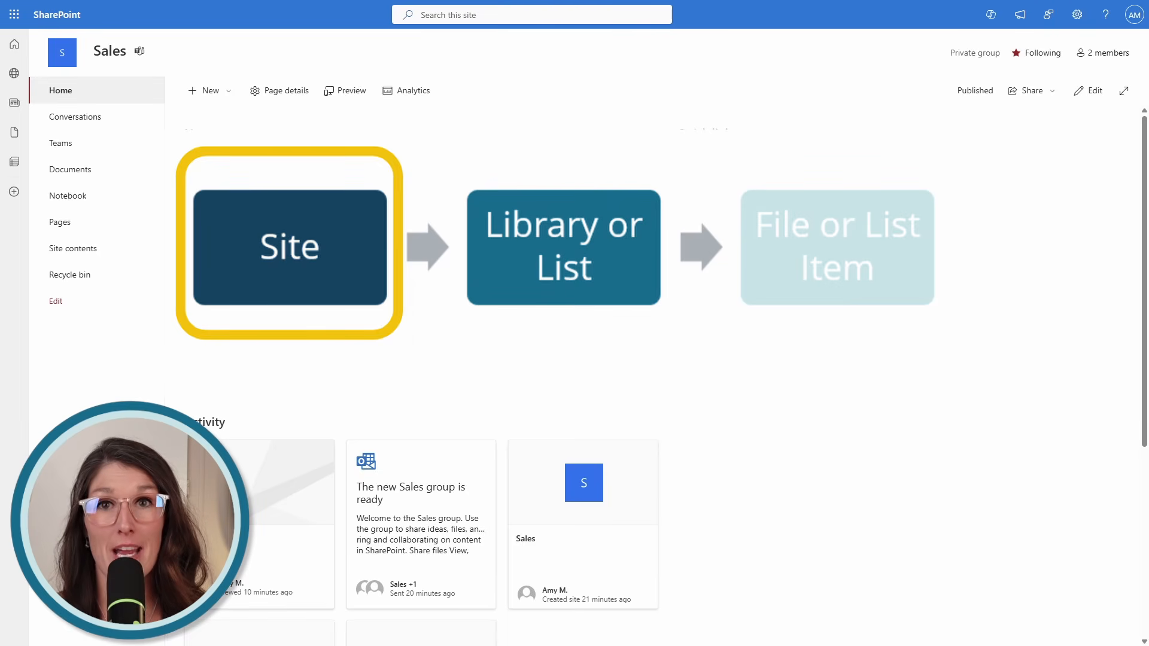
- Review the privacy options in the Sales site's information settings and close them without changing anything
left_click(1076, 15)
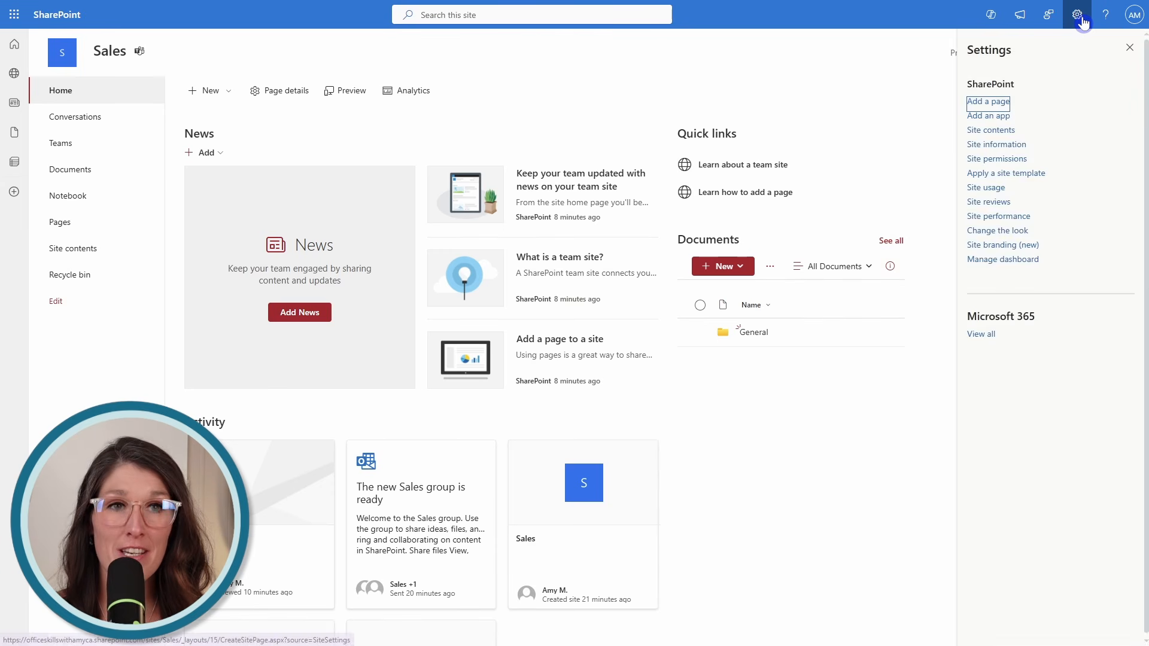
left_click(1009, 144)
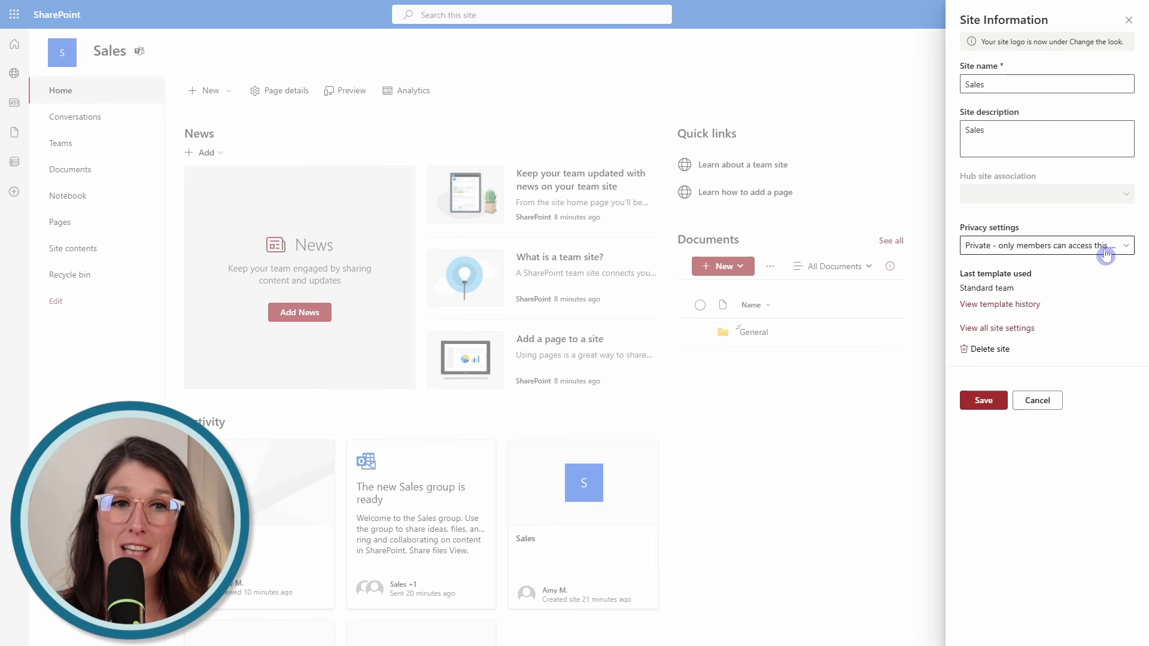
left_click(1124, 249)
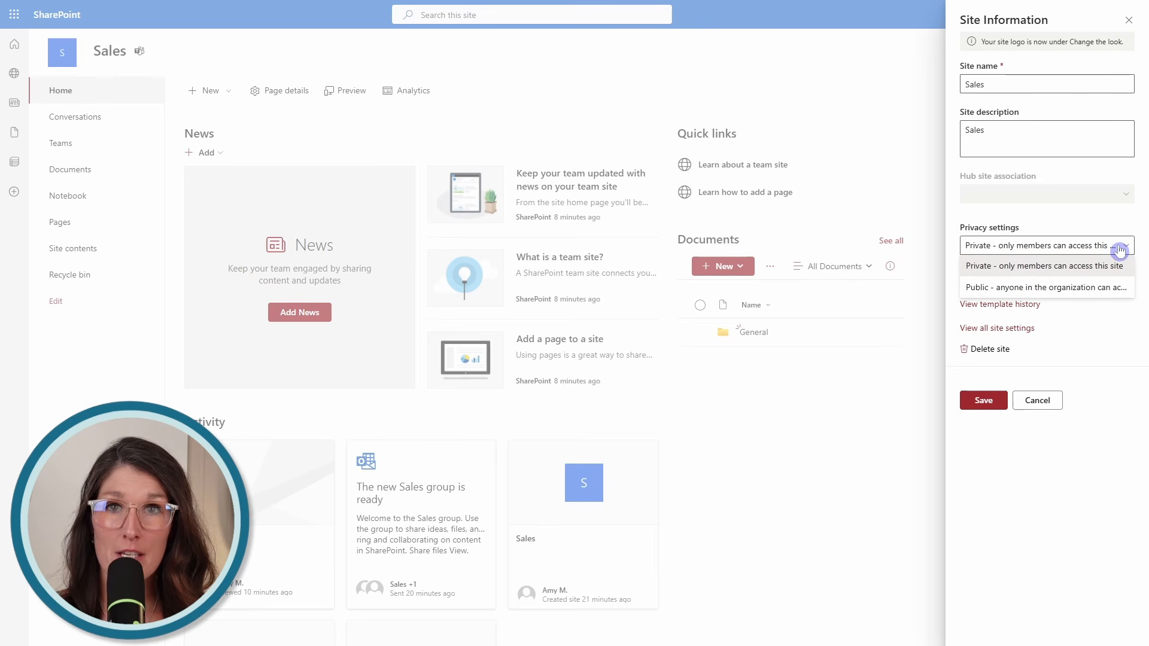
left_click(1100, 320)
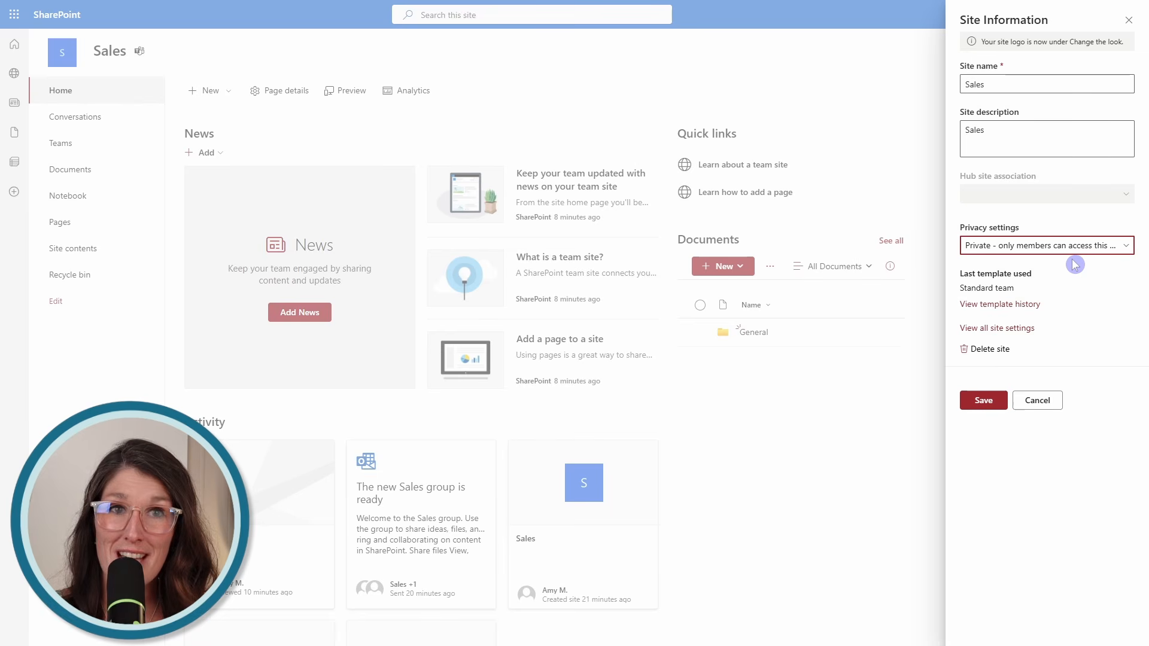
left_click(1128, 22)
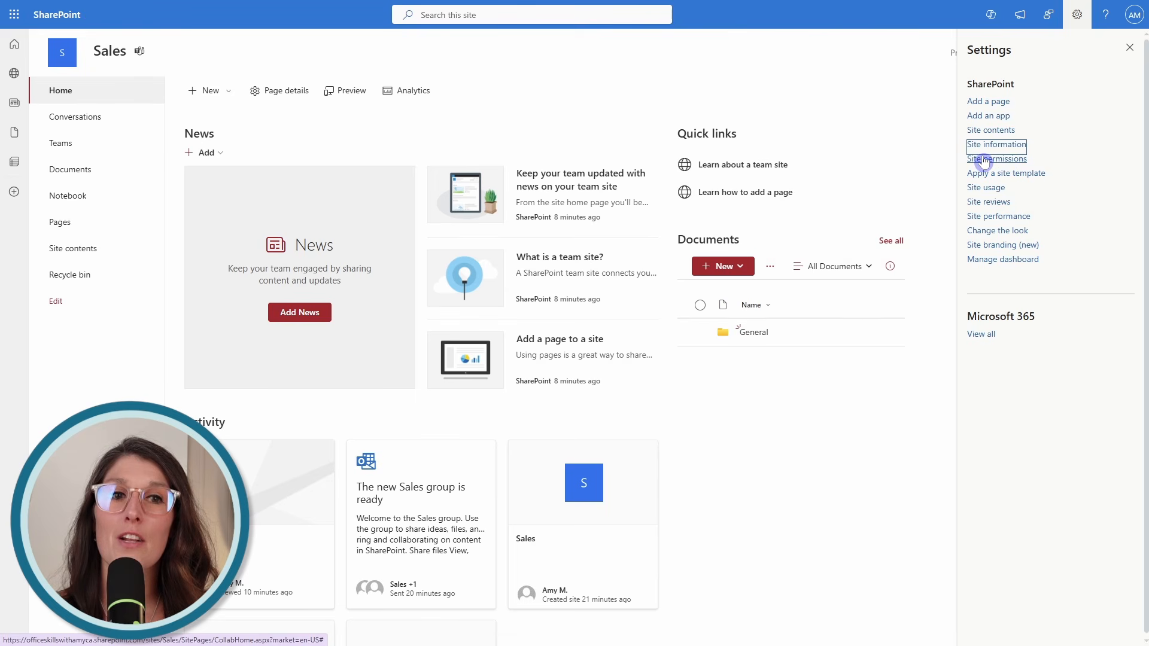
- Open the Sales site's permissions and examine the owners, members and visitors groups, including the access levels available for Sales Members
left_click(1009, 160)
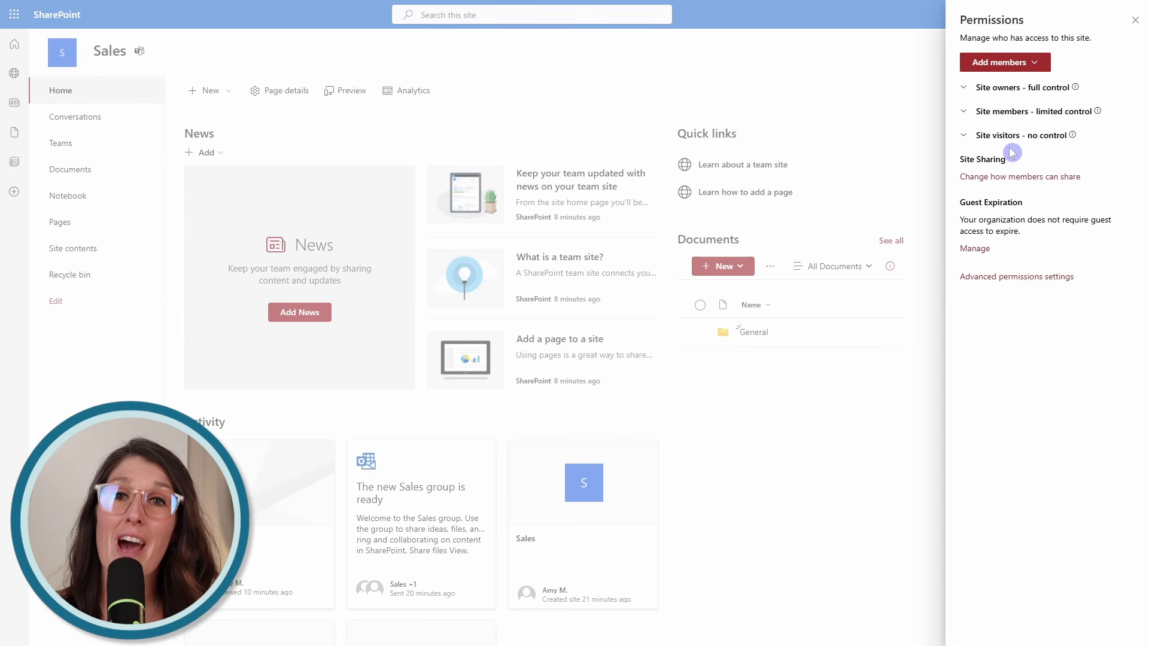
left_click(962, 90)
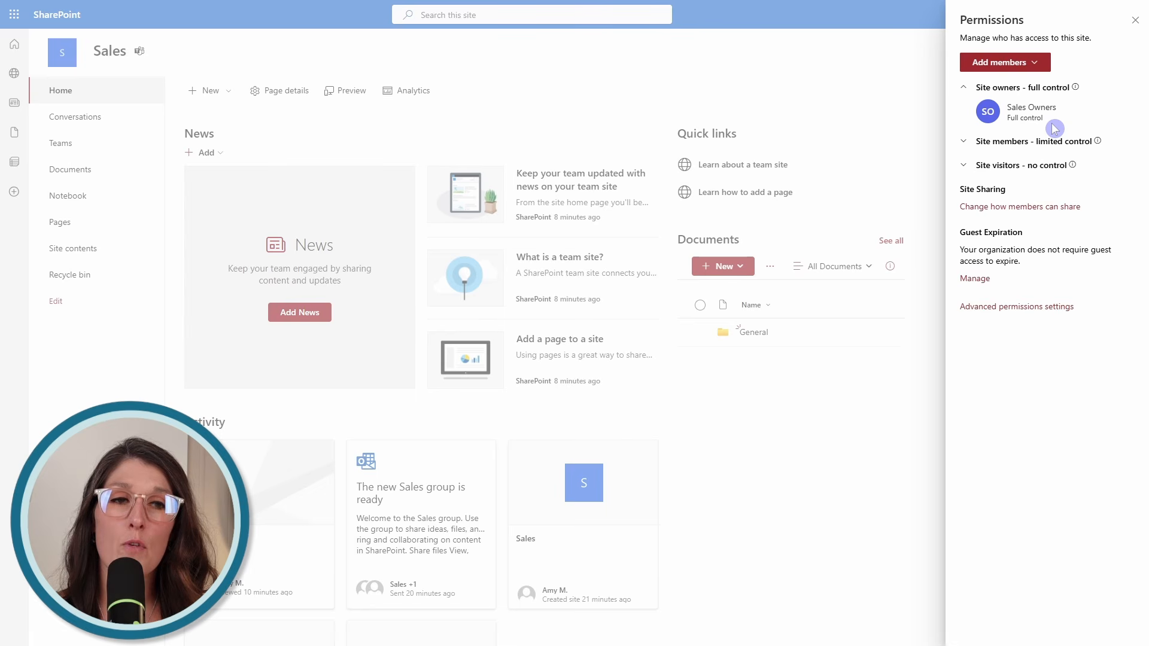
mouse_move(1076, 88)
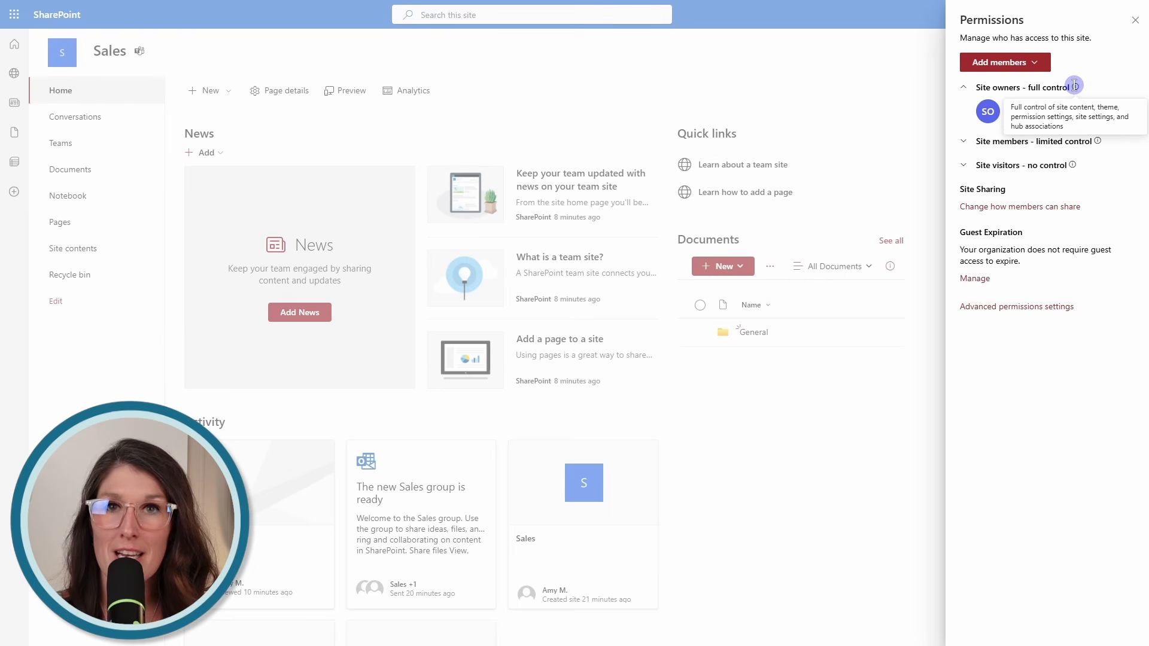
left_click(964, 143)
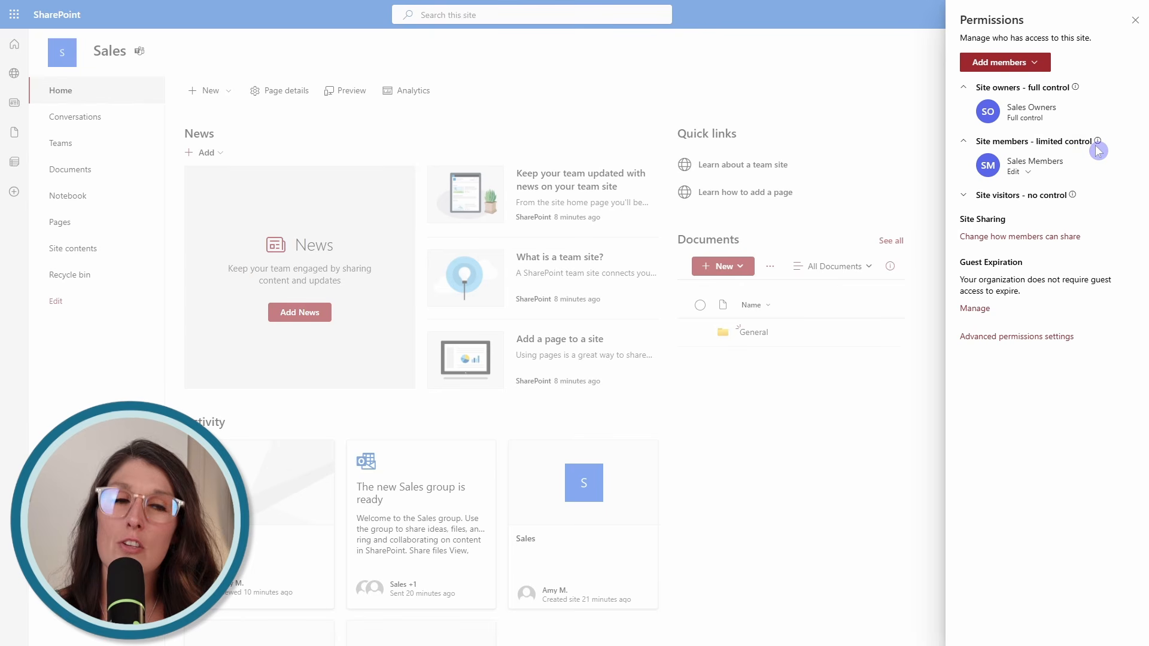
mouse_move(1096, 143)
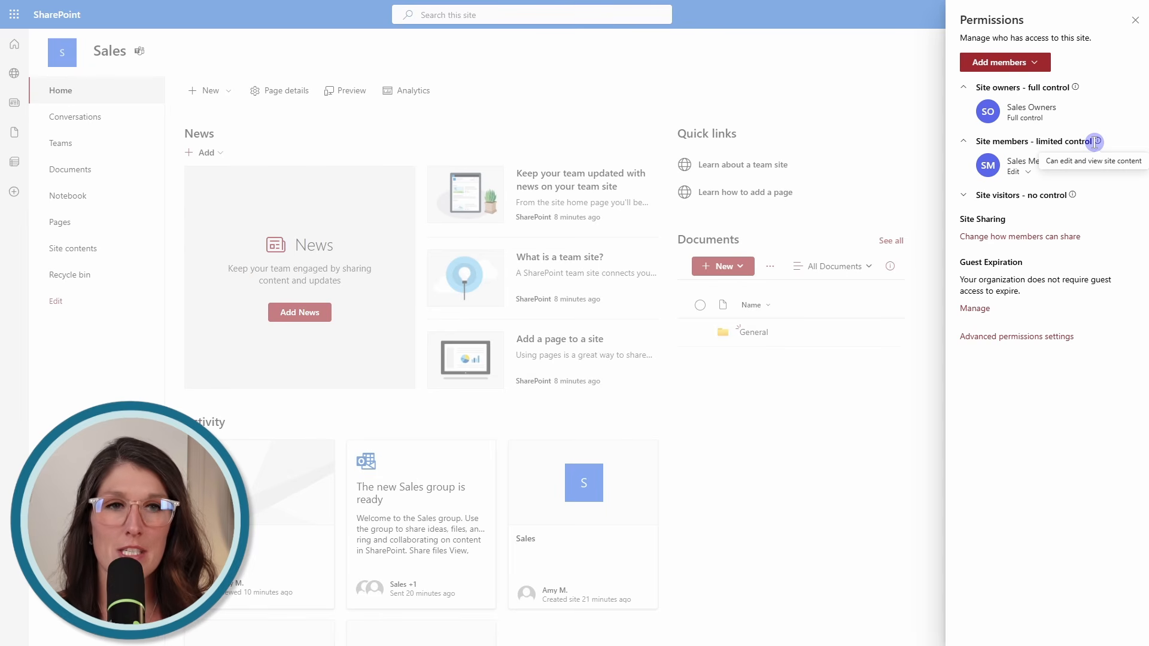
left_click(1027, 173)
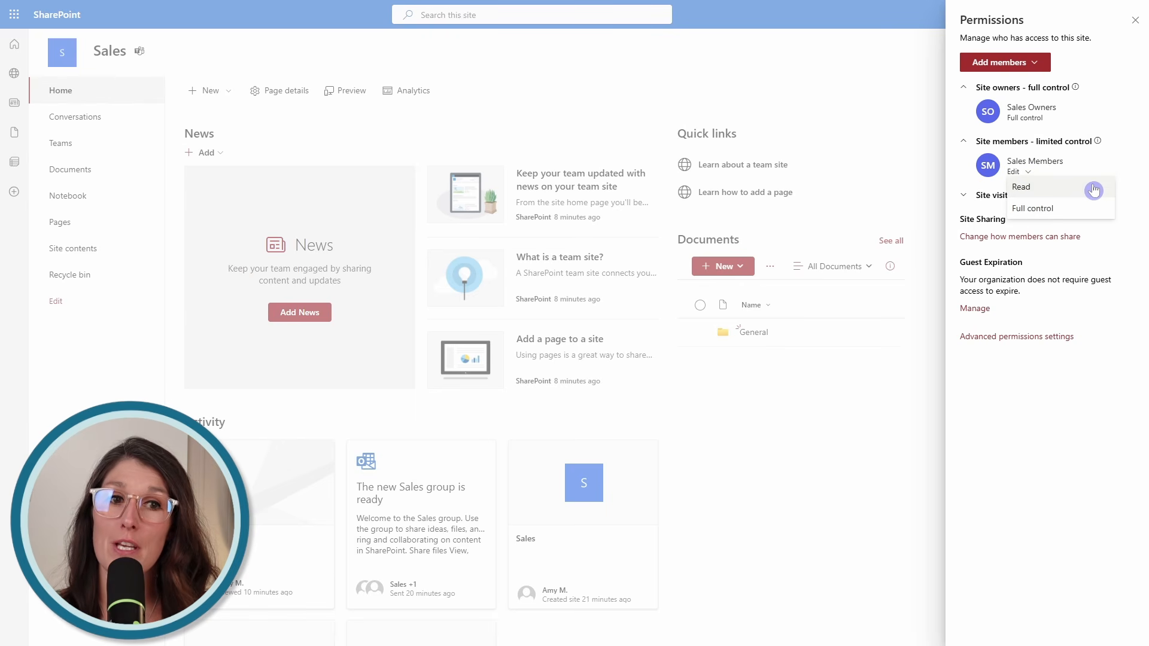
left_click(1132, 154)
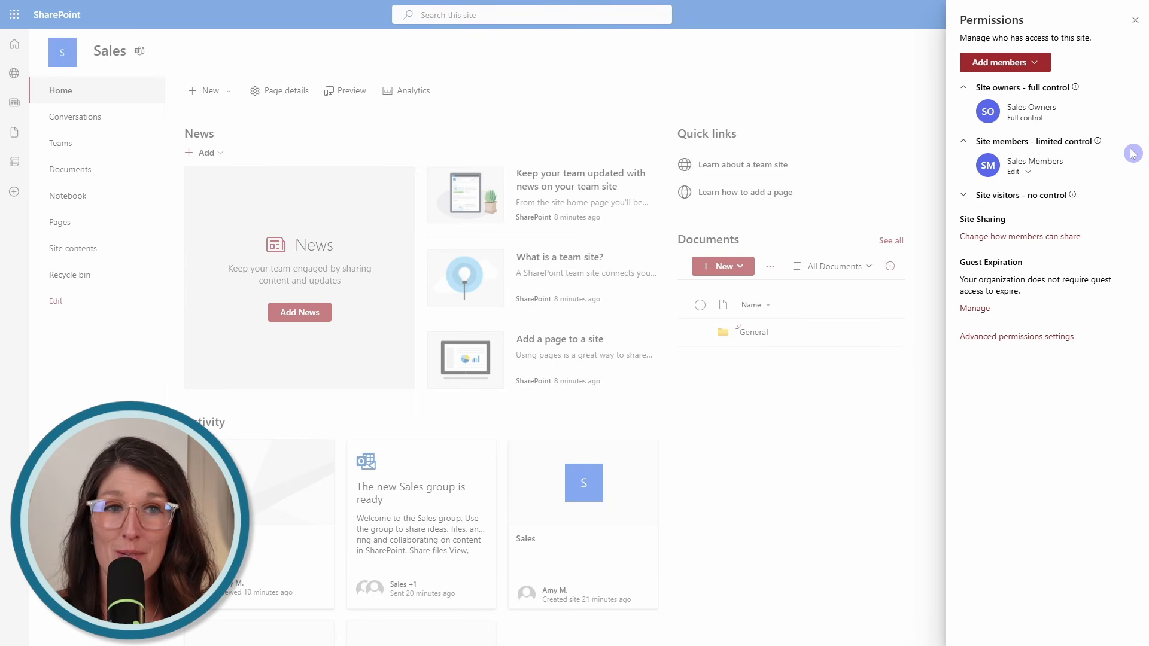
left_click(964, 198)
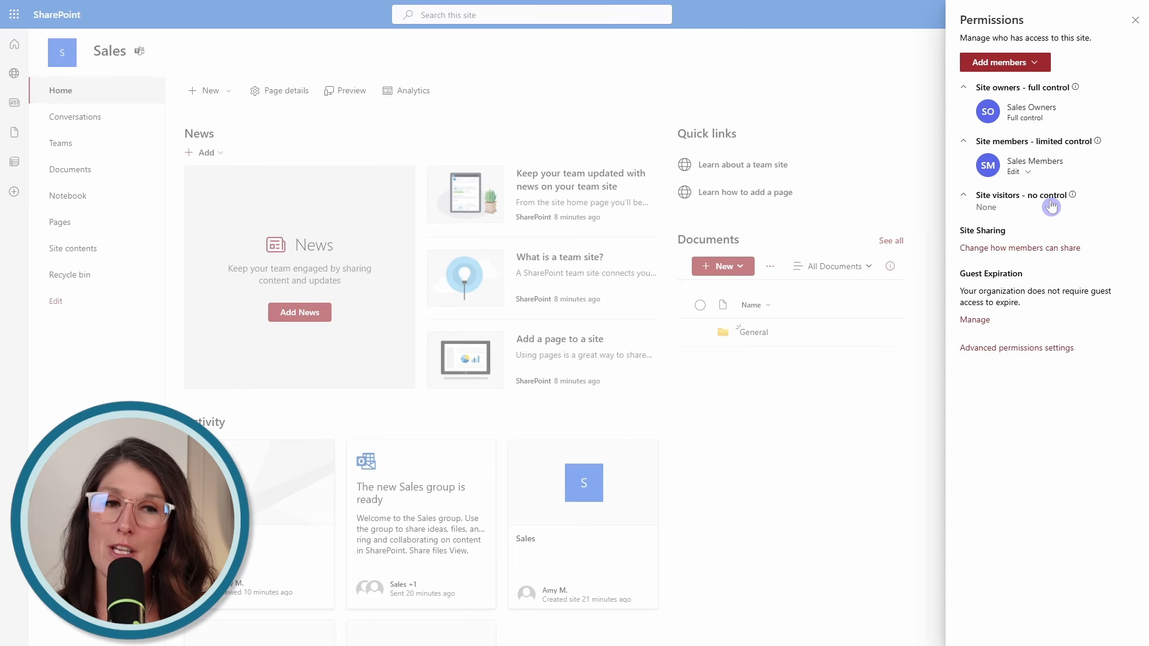
mouse_move(1073, 195)
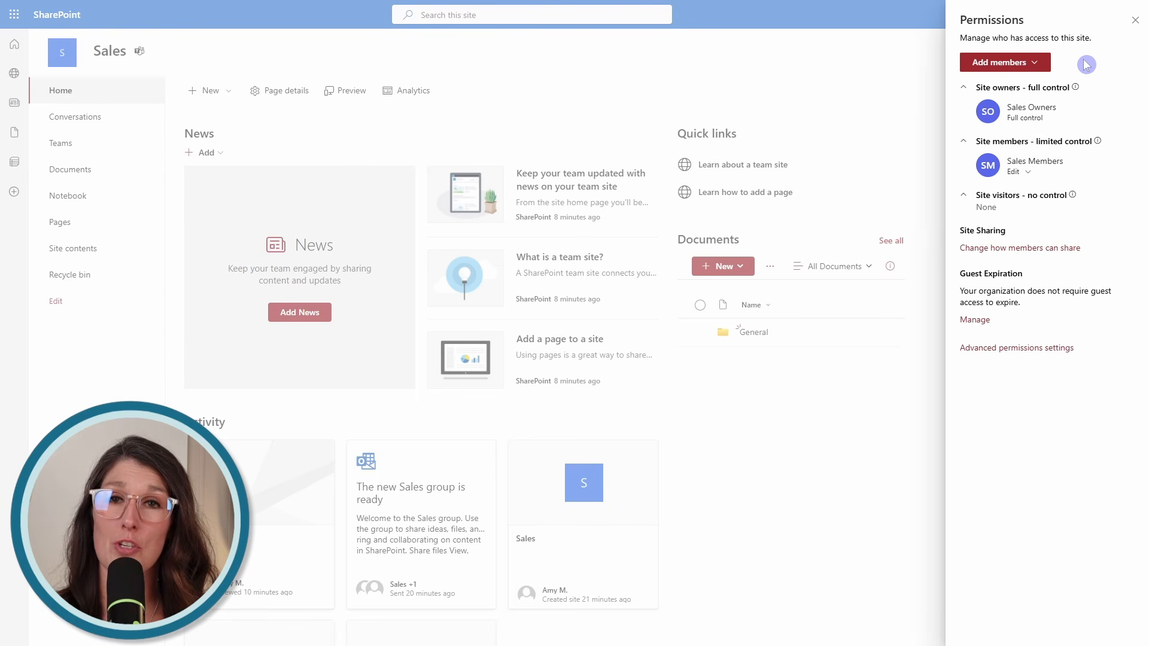
- Try limiting sharing to site owners only and turning off access requests in the site sharing settings, and leave without saving
left_click(1010, 248)
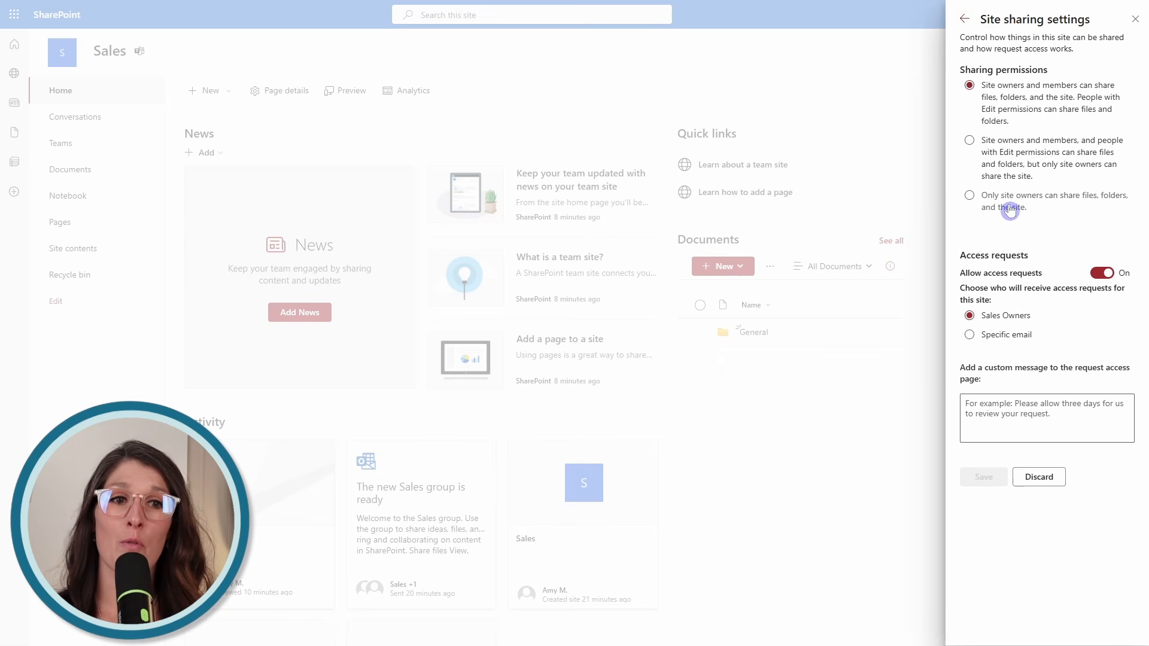
left_click_drag(1026, 196, 1025, 206)
left_click(969, 195)
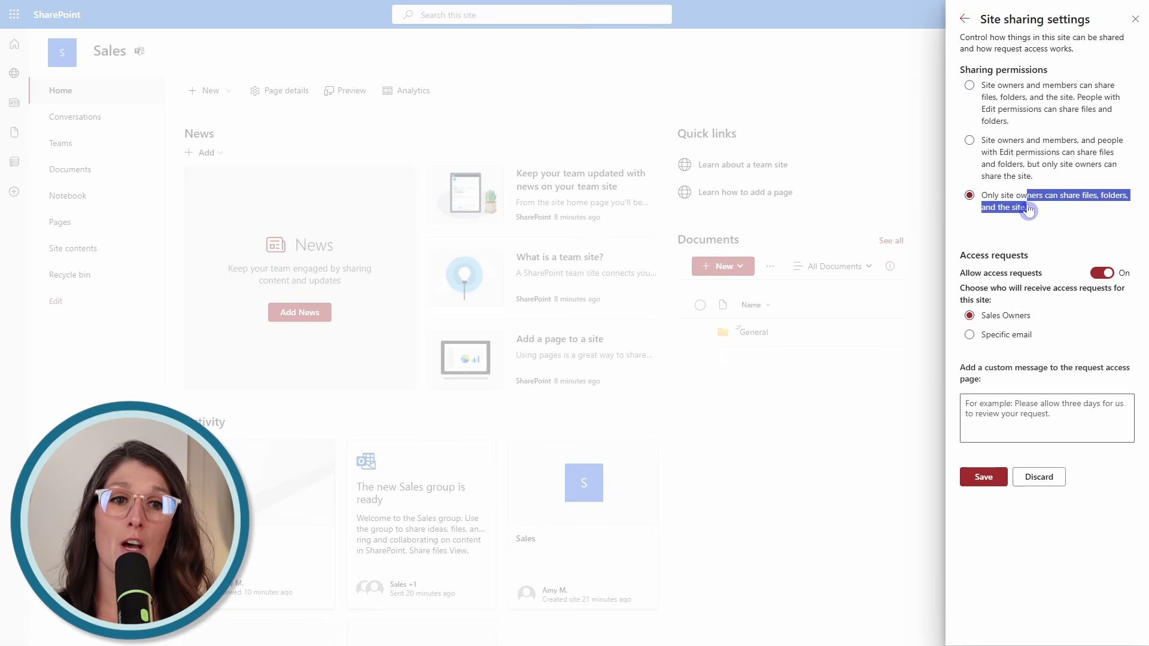
left_click(1033, 214)
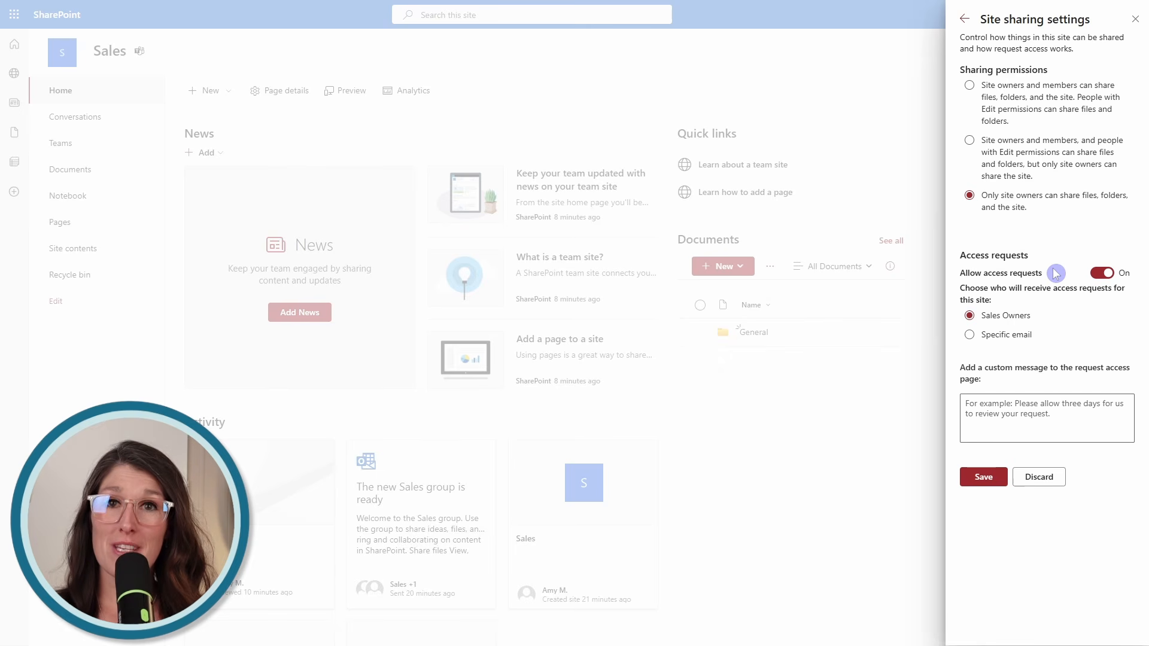
left_click(1107, 275)
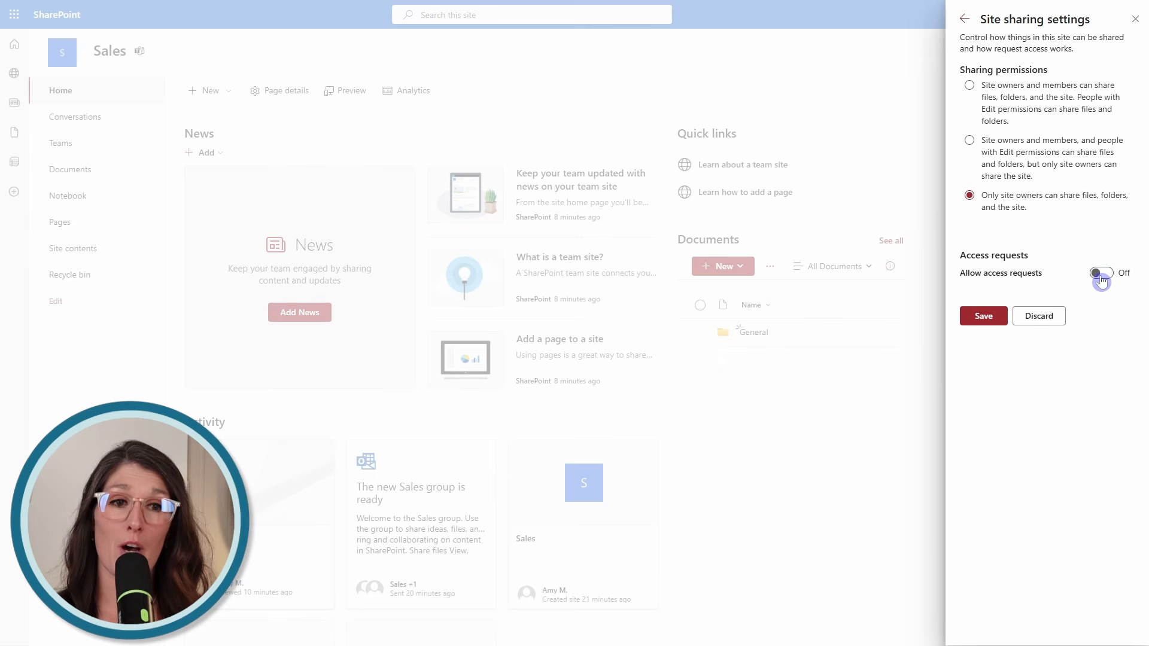
left_click(1103, 275)
left_click(996, 120)
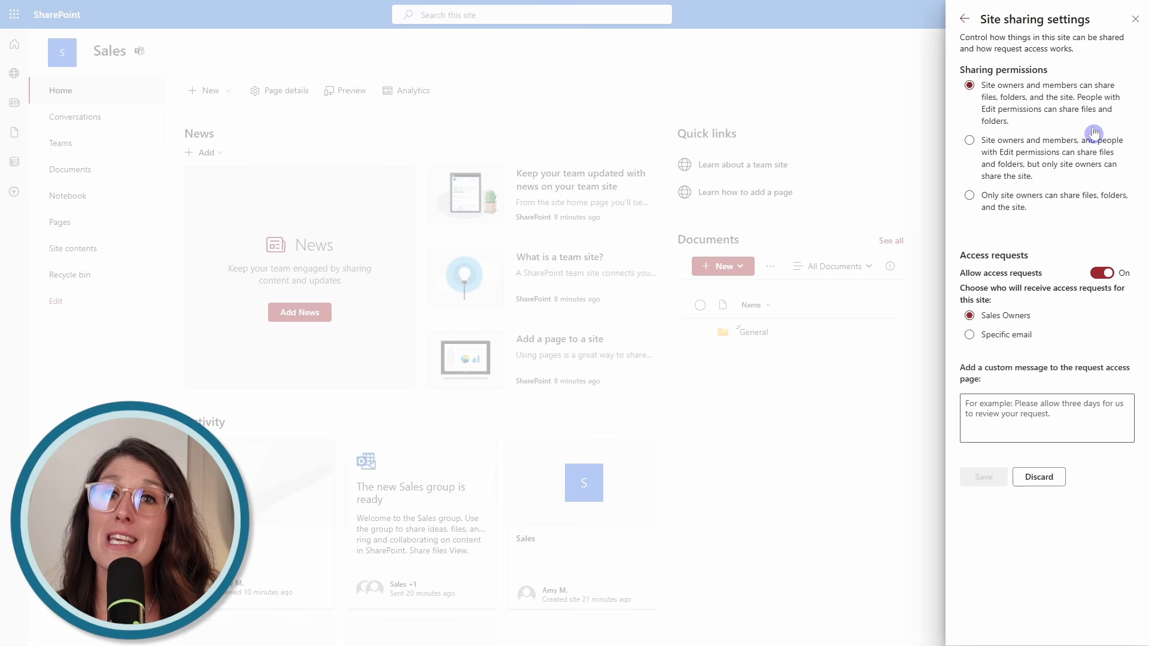
left_click(967, 20)
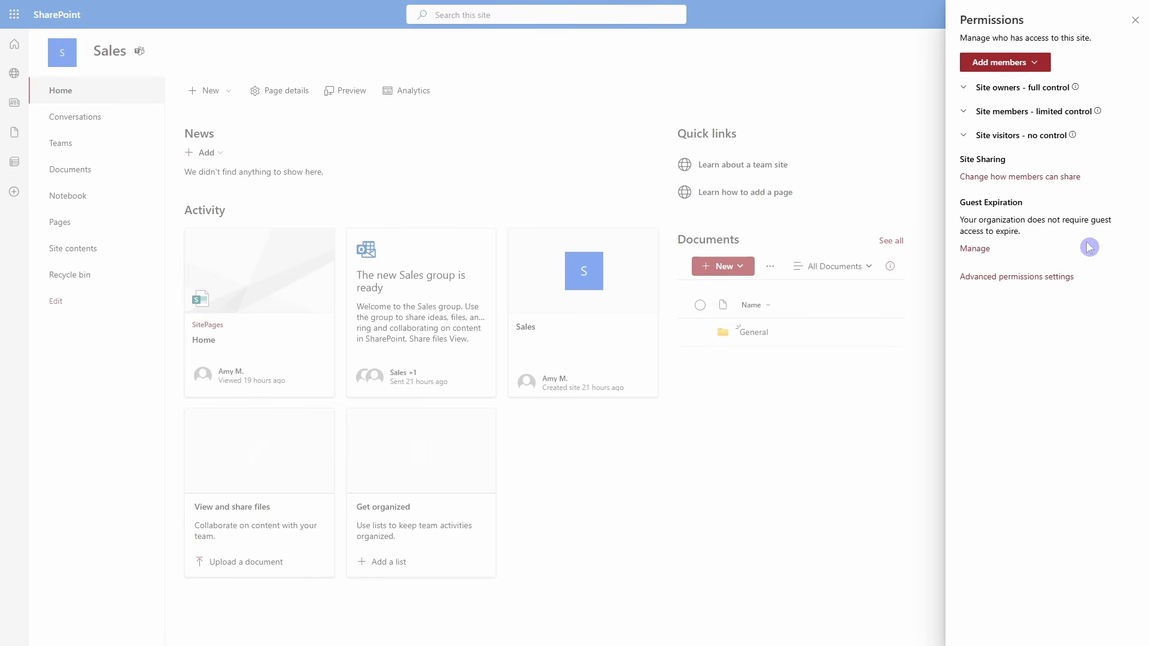
- In the advanced permissions settings, examine the list, site and personal permissions of the Edit permission level and return to the permissions page
left_click(1032, 278)
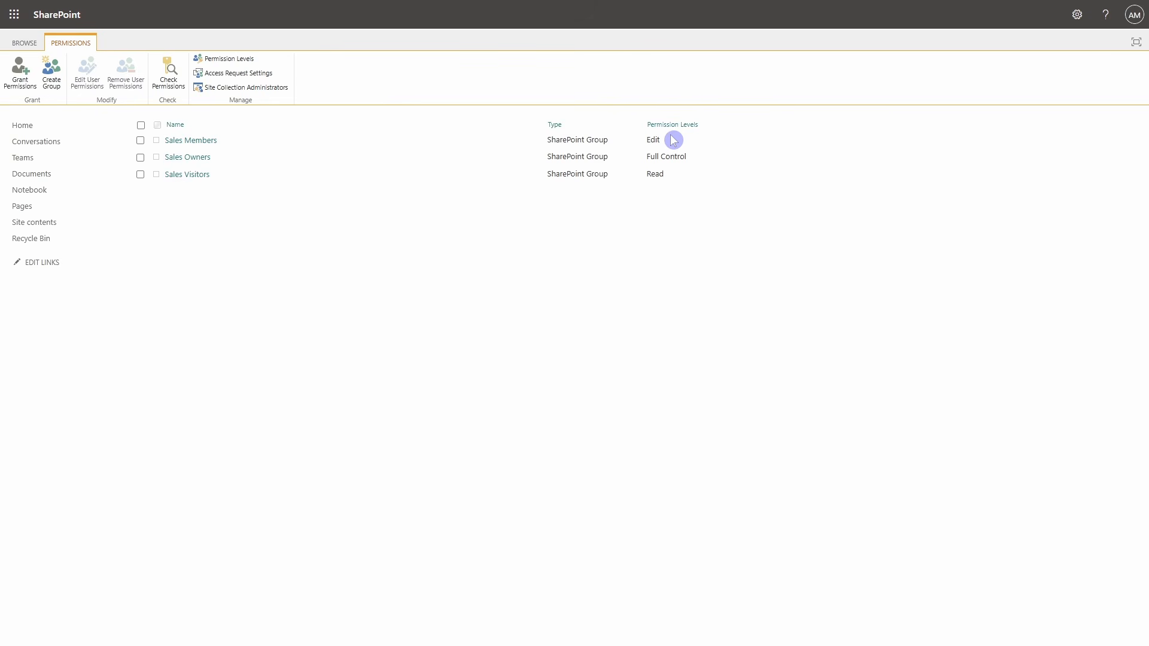
left_click(250, 60)
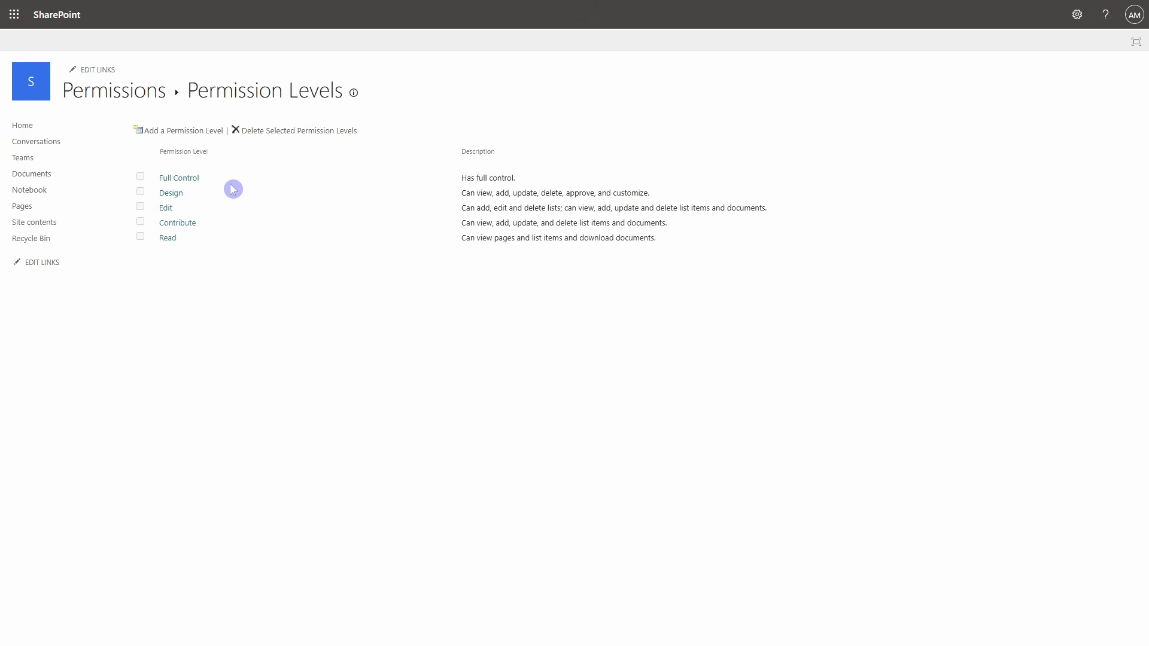
left_click(168, 210)
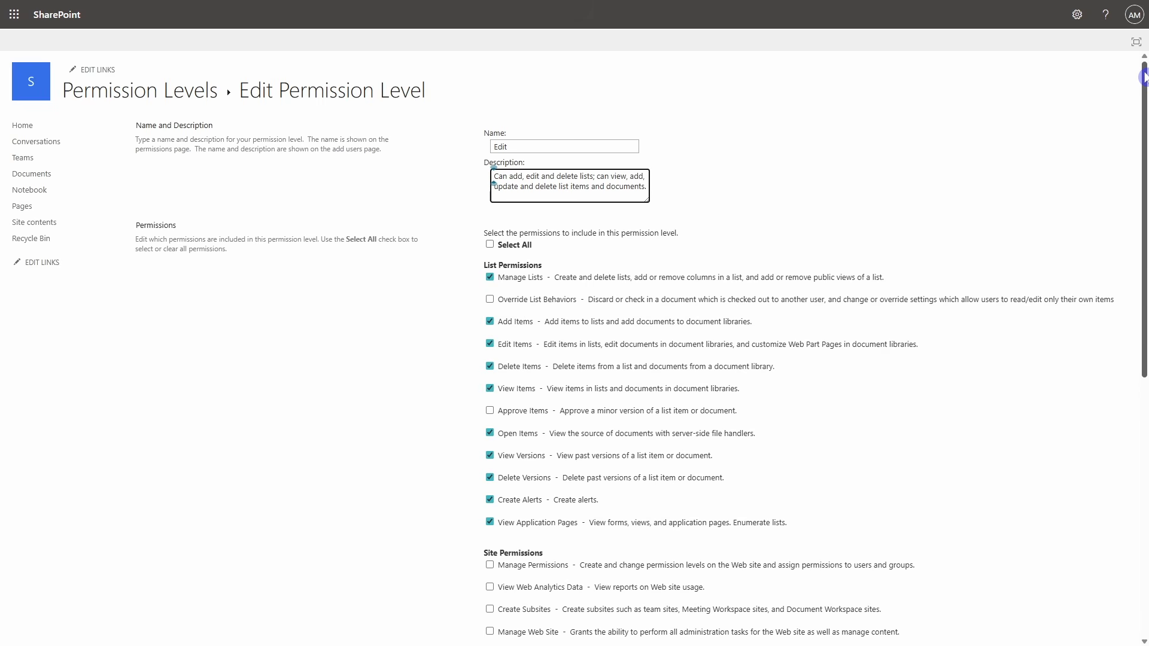
left_click_drag(1142, 77, 1144, 297)
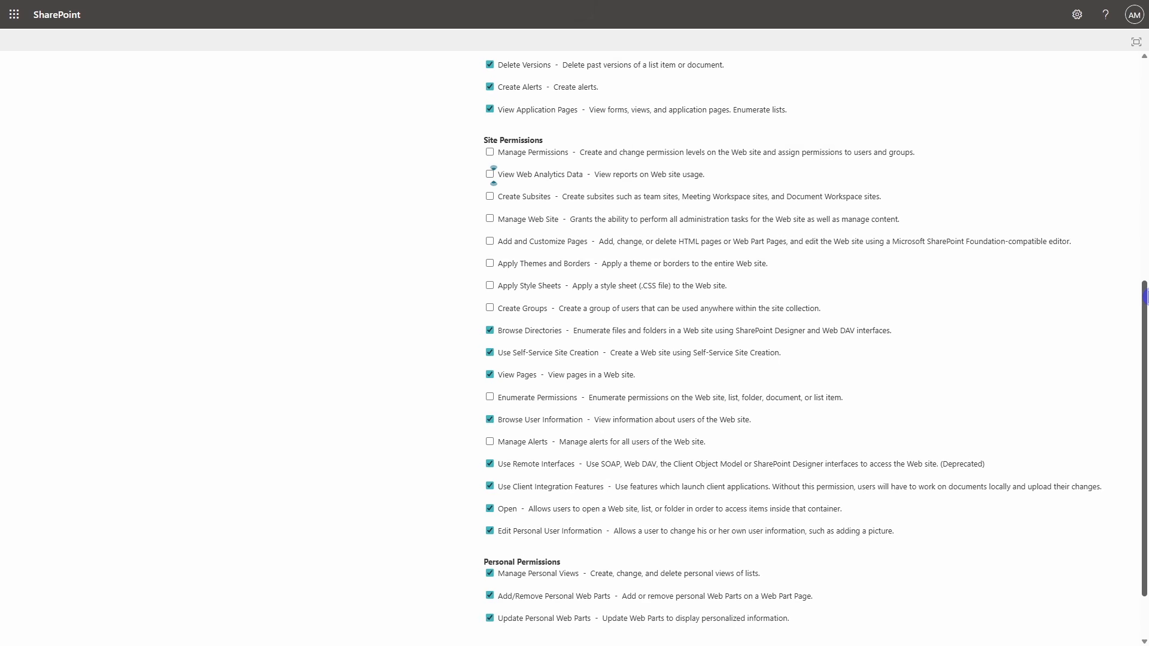
scroll(1144, 296, "up", 7)
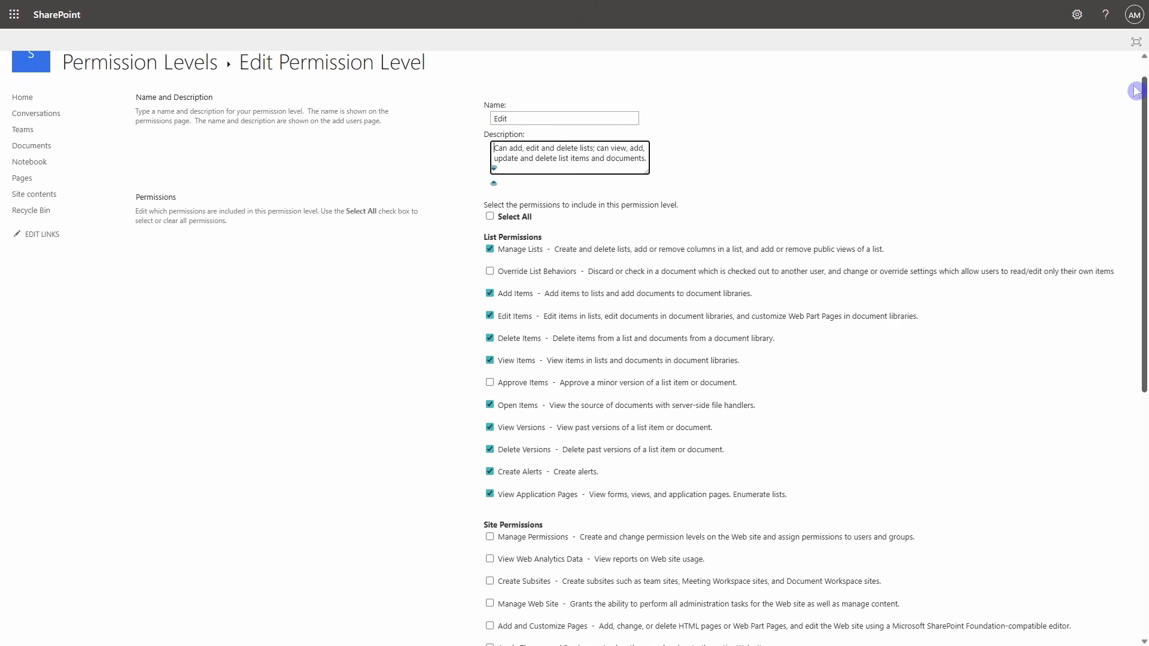
left_click(1050, 178)
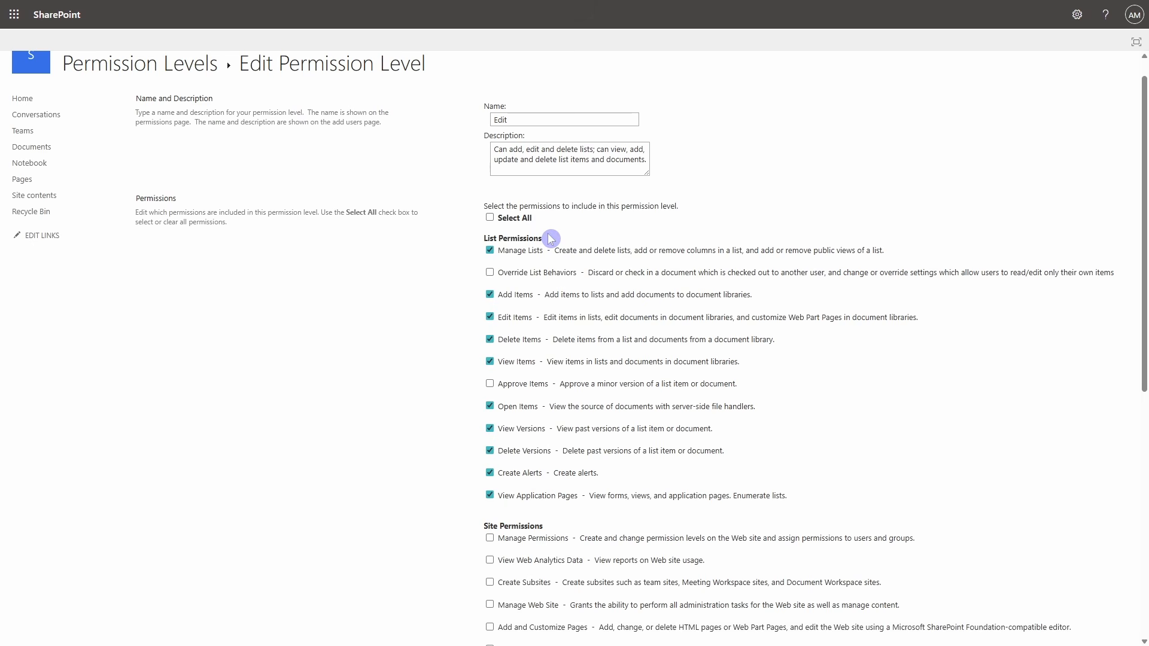
scroll(887, 417, "down", 5)
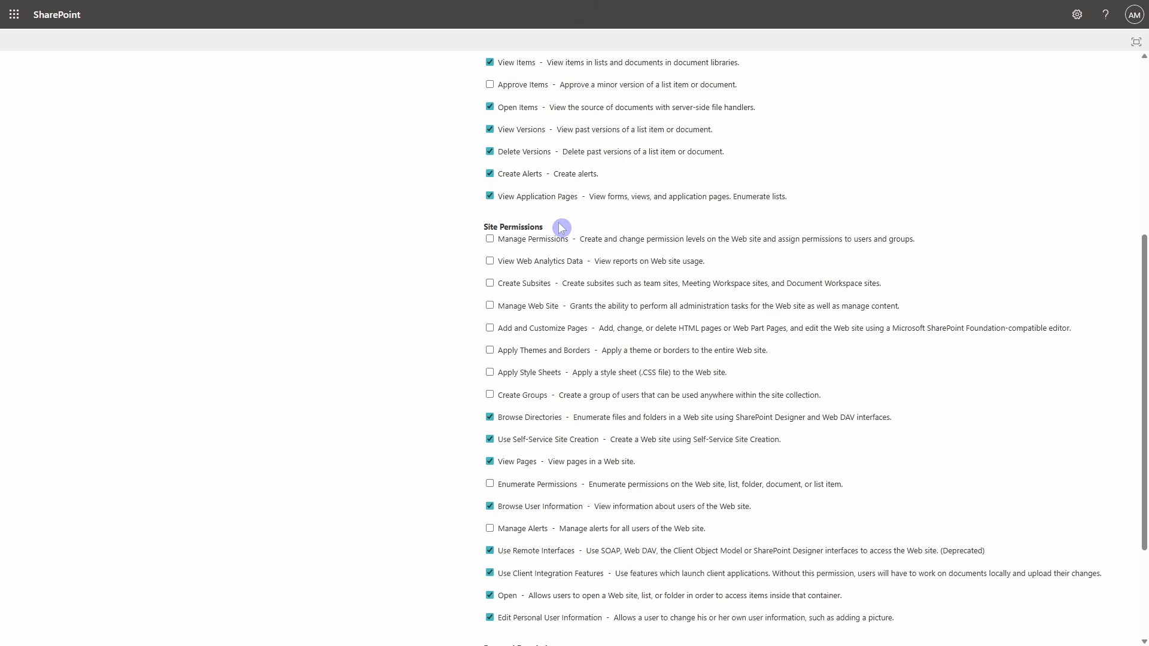
scroll(680, 435, "down", 3)
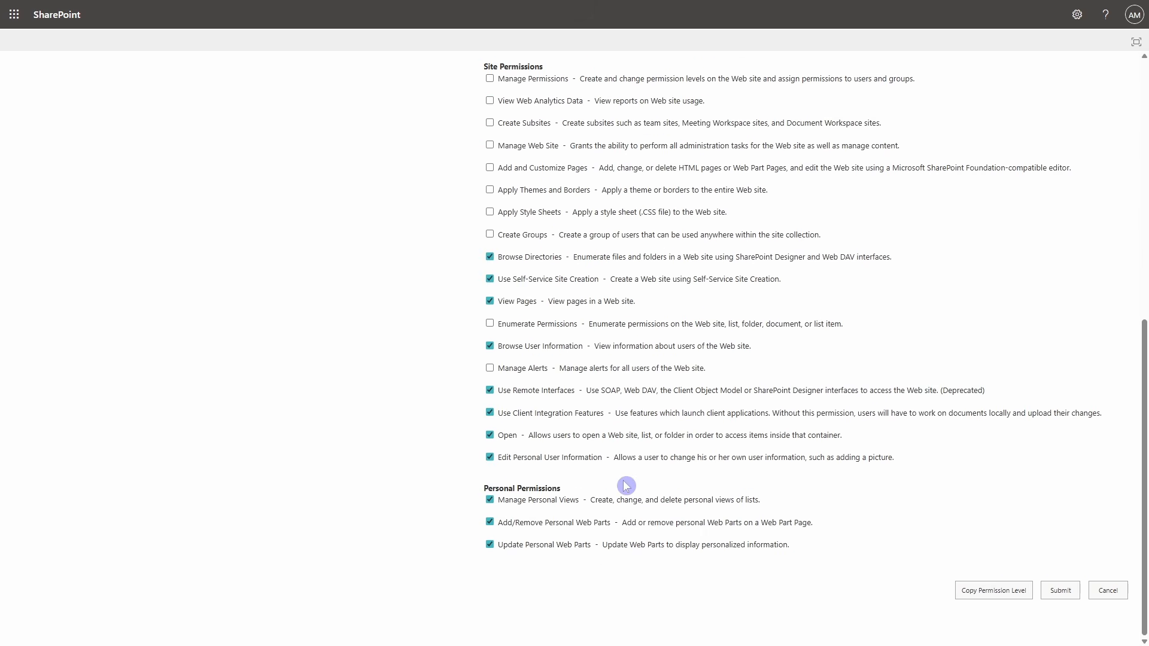
left_click(491, 458)
left_click(489, 458)
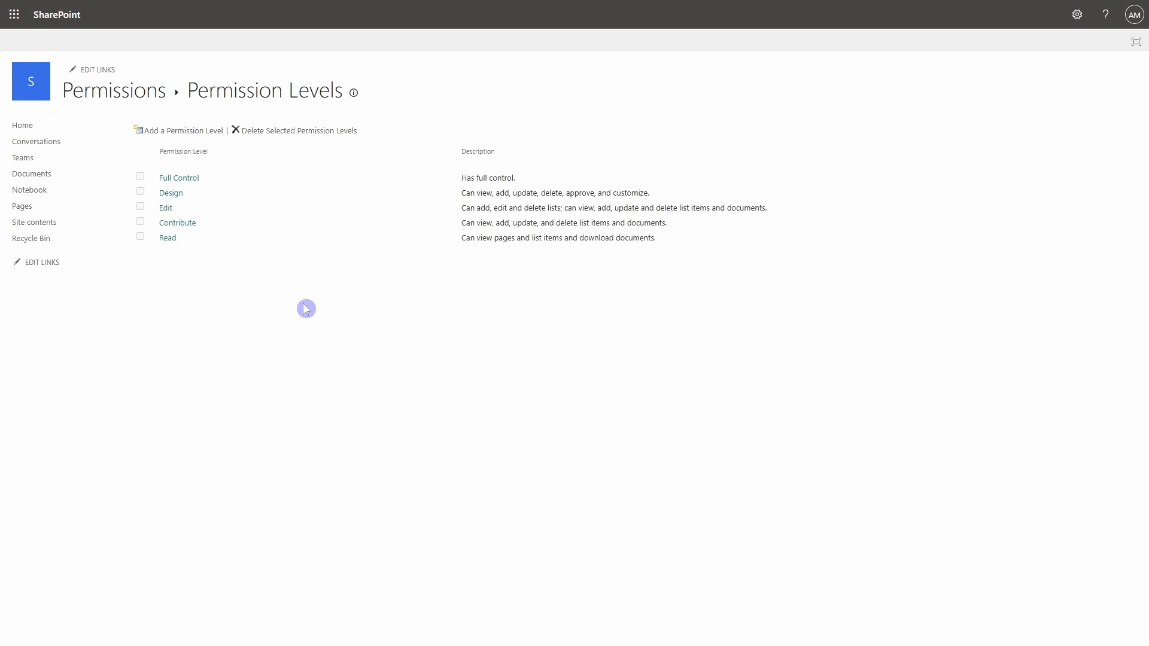
key("alt+Left")
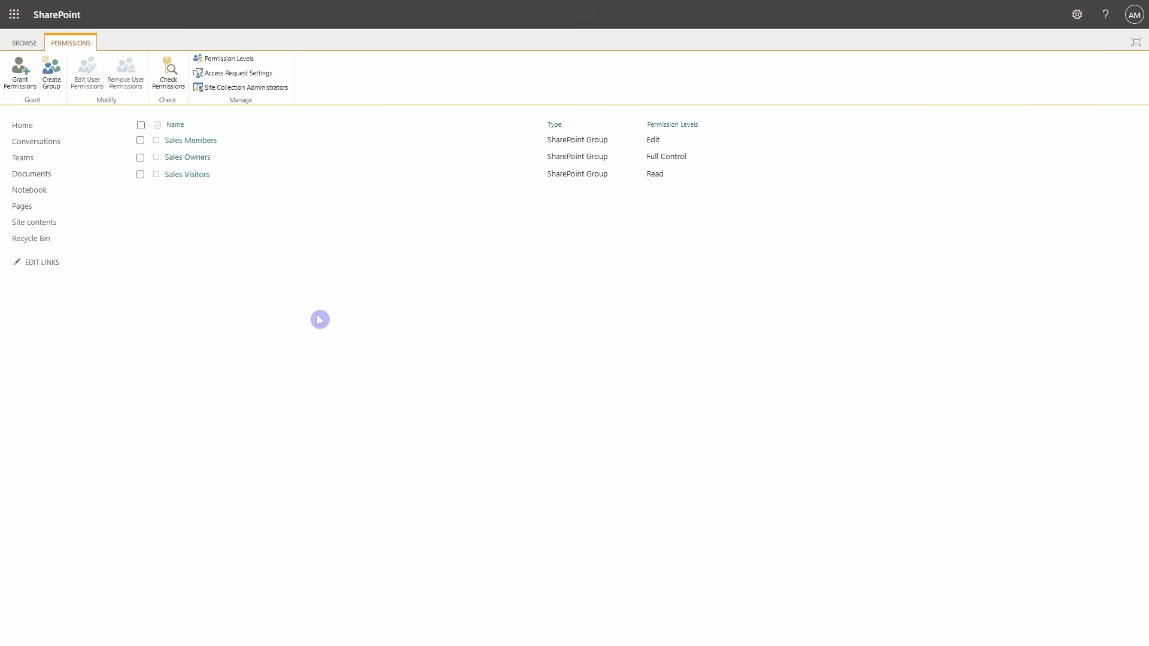
- Grant a colleague individual access to the Sales site with the Design permission level and share it with an email invitation
left_click(27, 81)
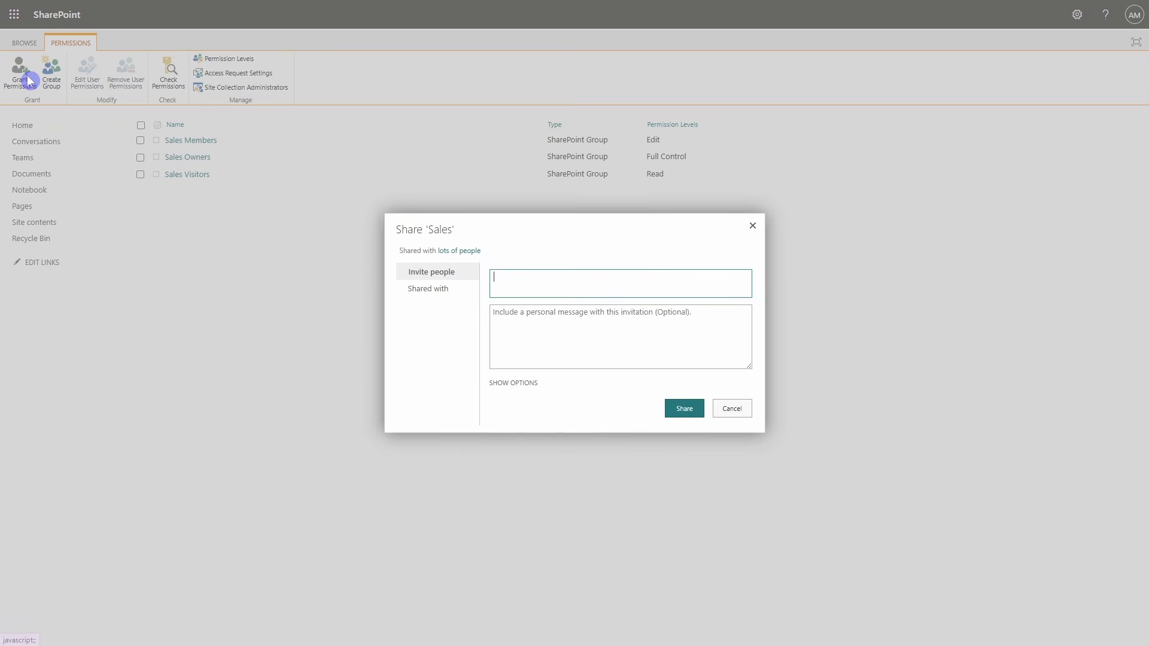
left_click(534, 281)
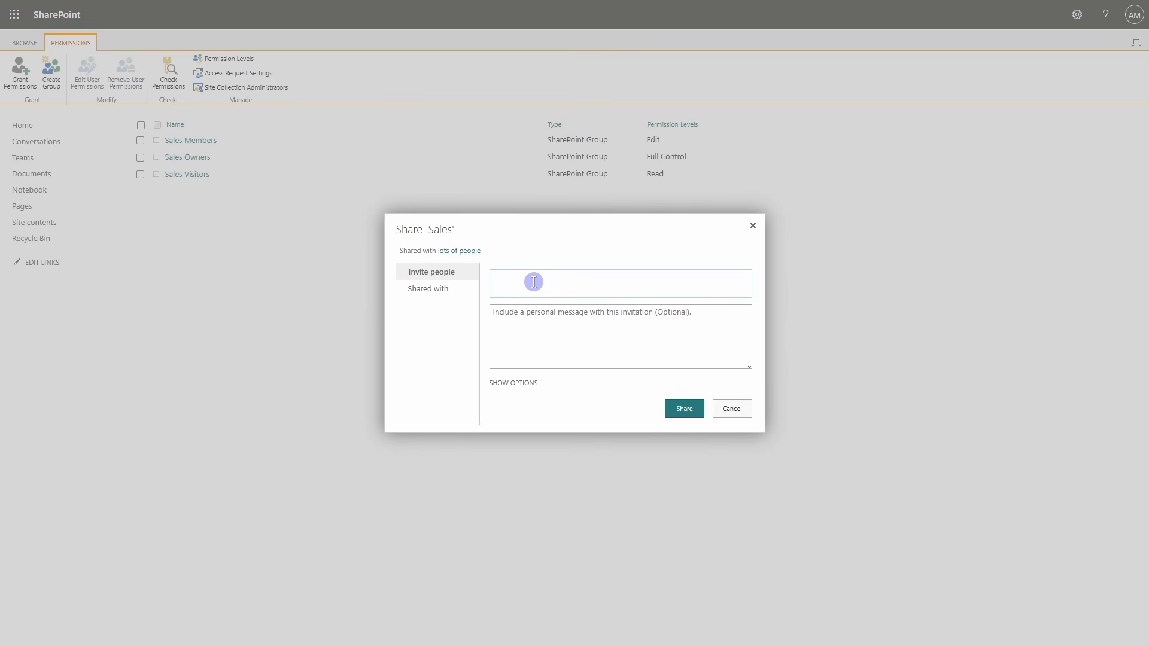
type("mike")
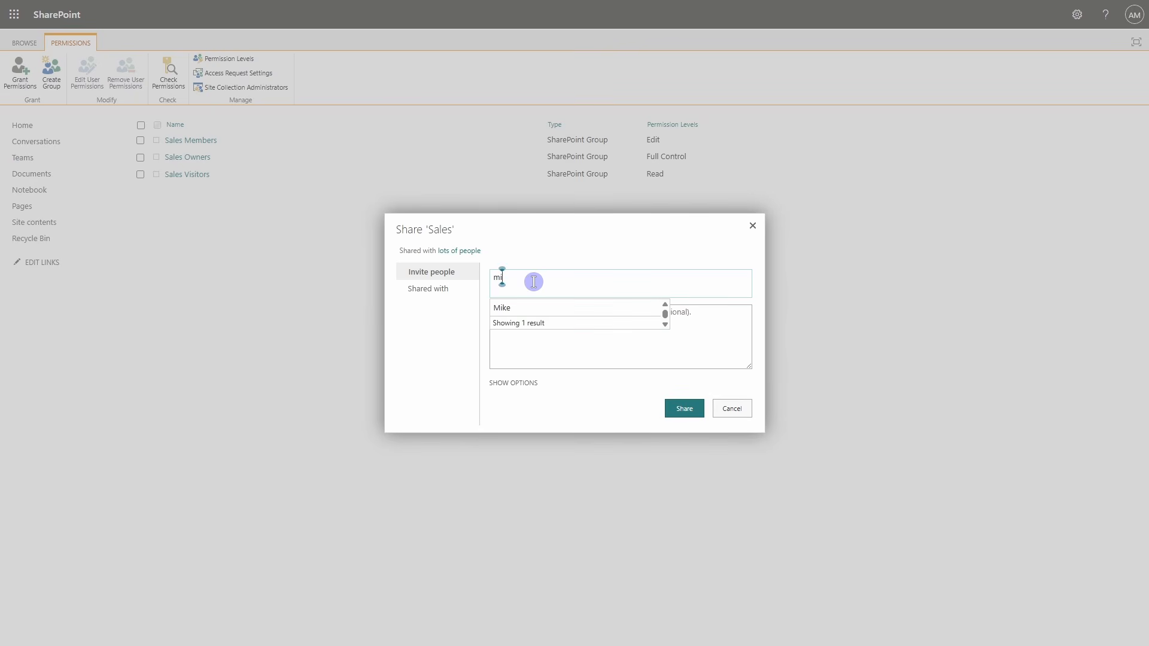
left_click(535, 310)
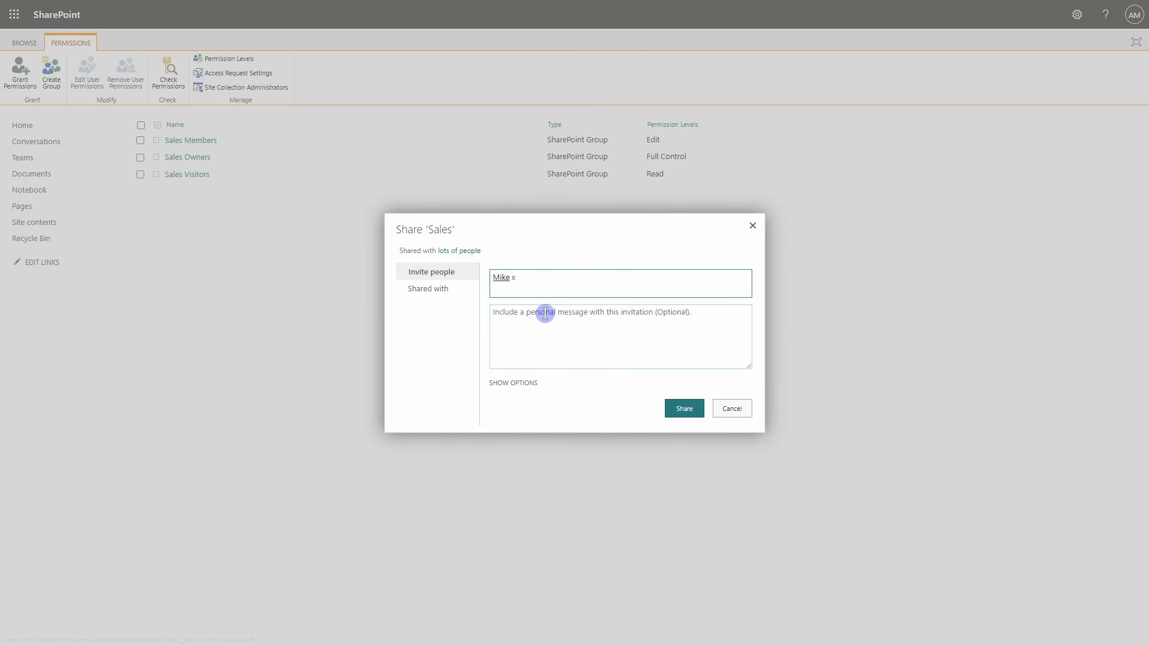
left_click(509, 383)
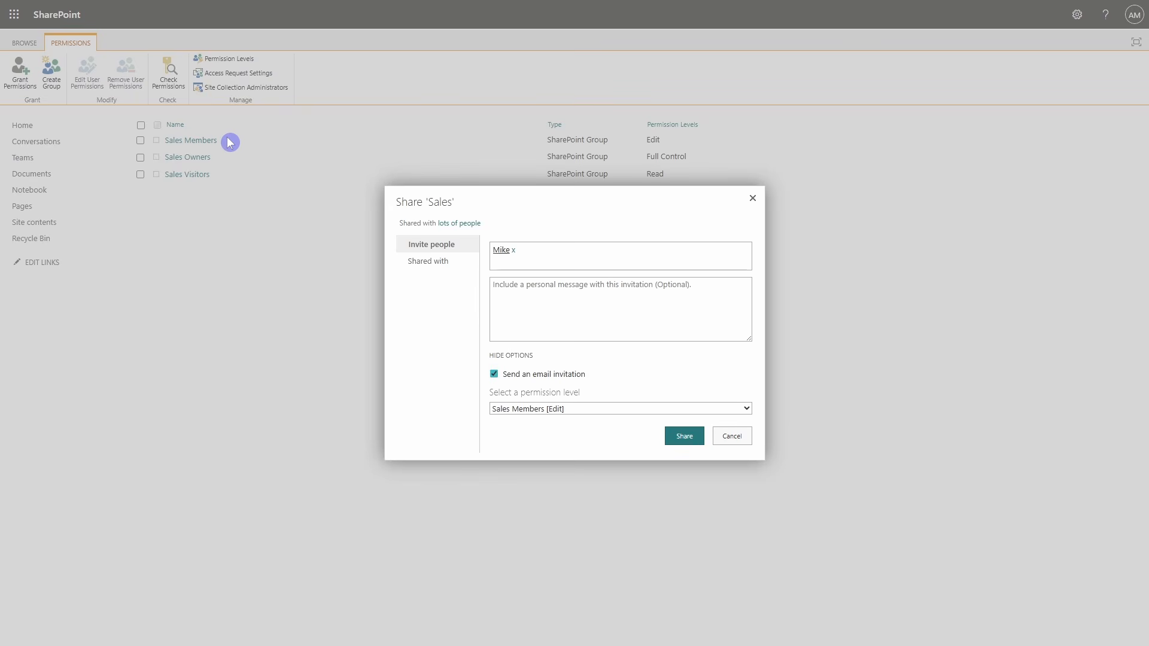
left_click(746, 410)
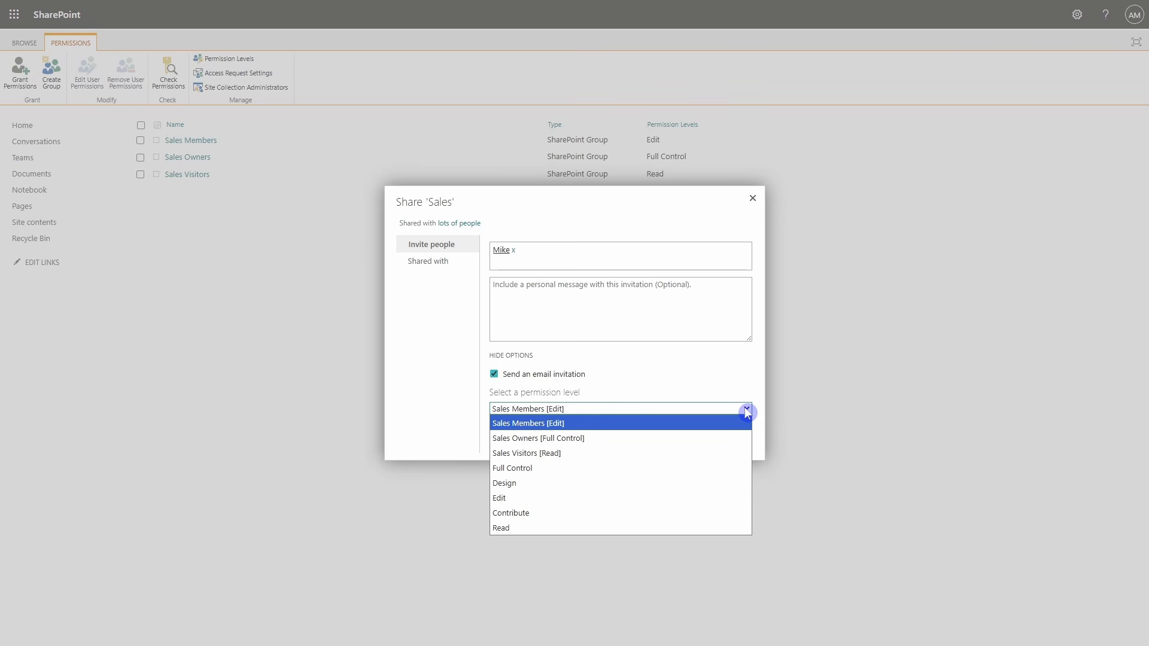
left_click(563, 484)
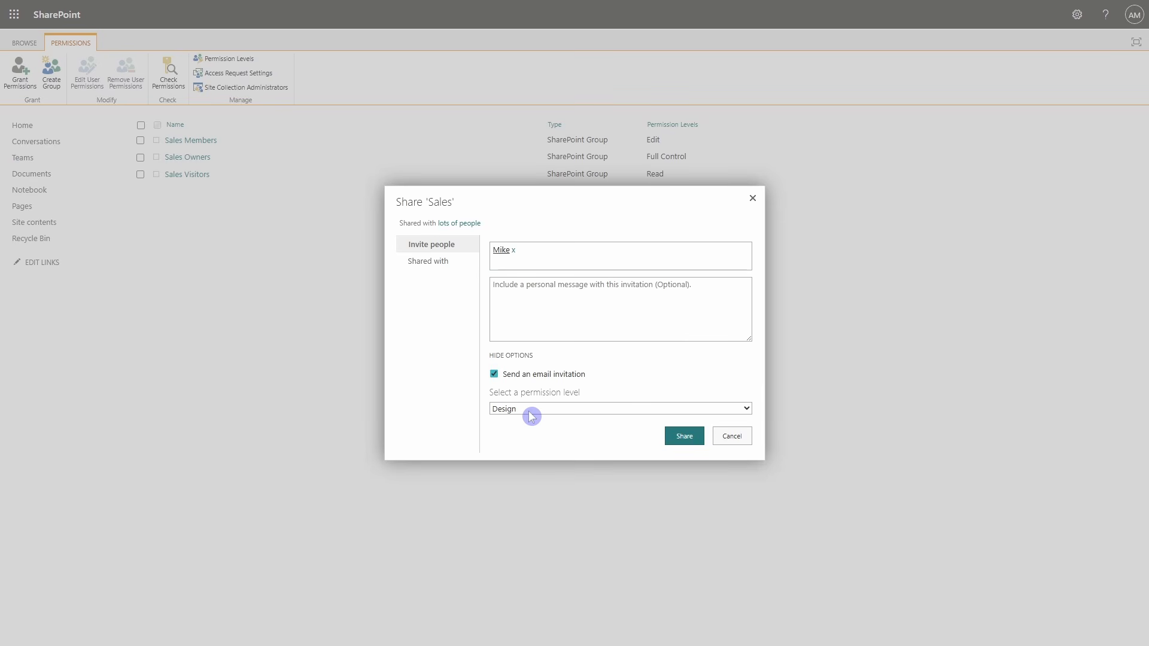
left_click(683, 437)
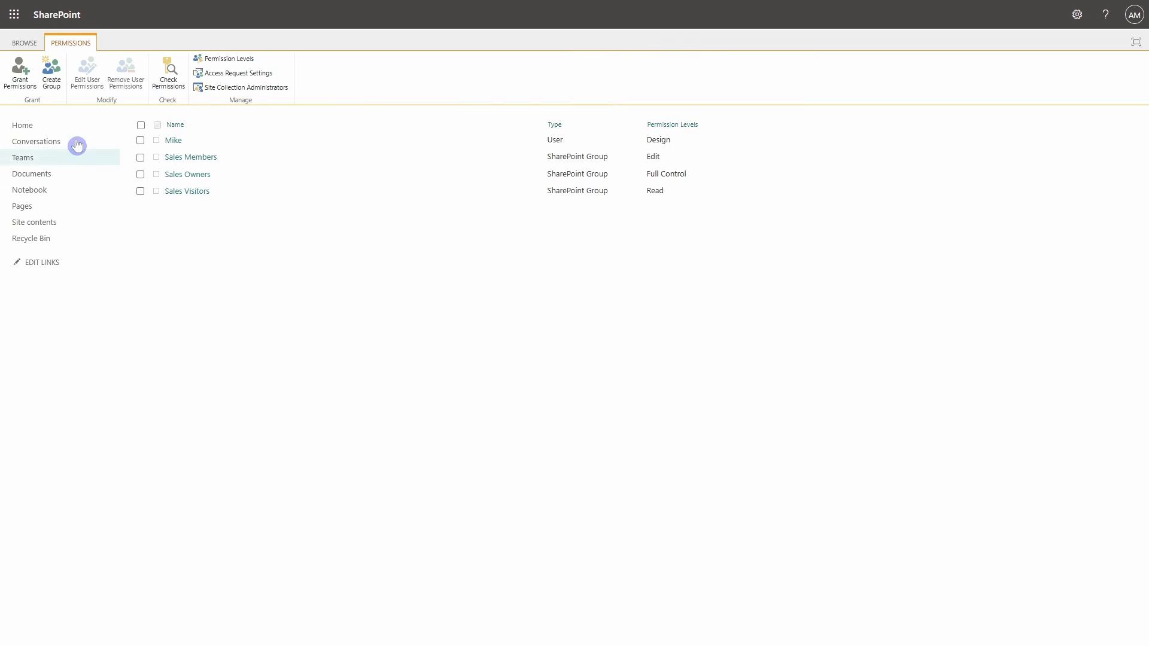
- Share the Sales site with the Marketing Members group at the Sales Visitors [Read] permission level, with an email invitation
left_click(24, 79)
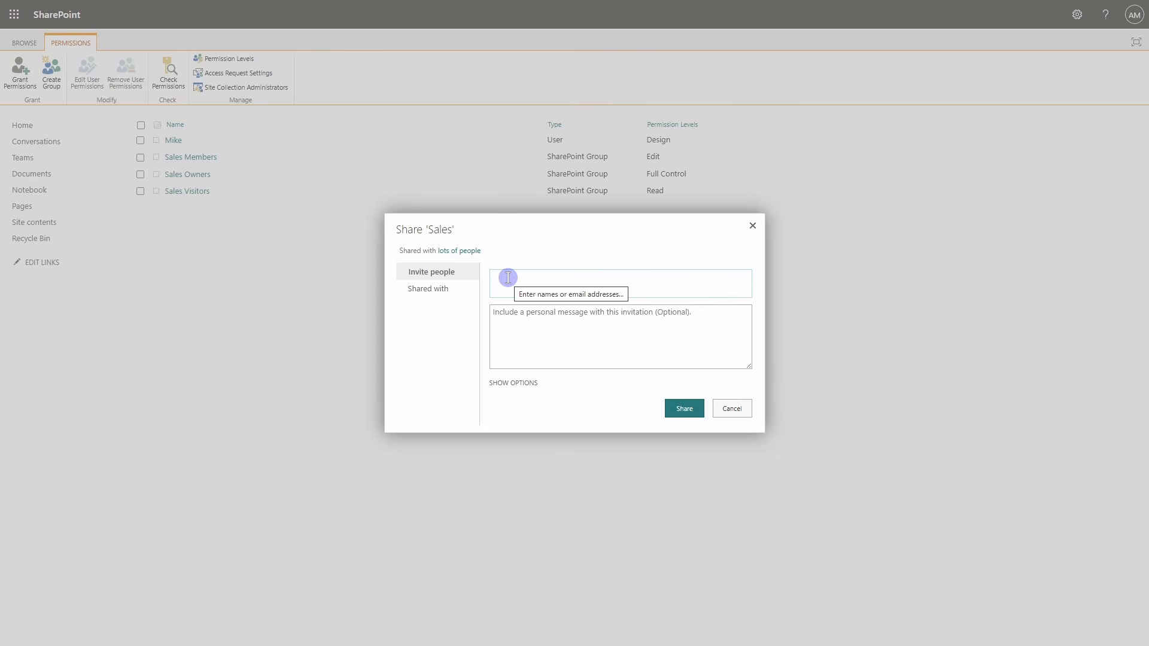
type("market")
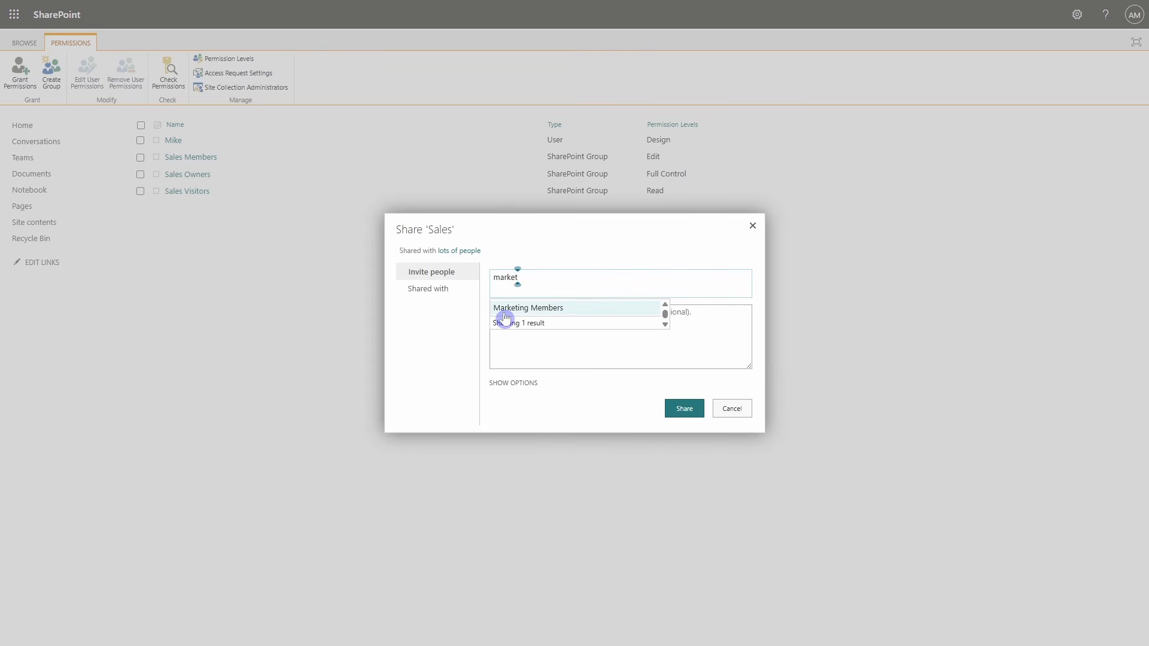
left_click(573, 309)
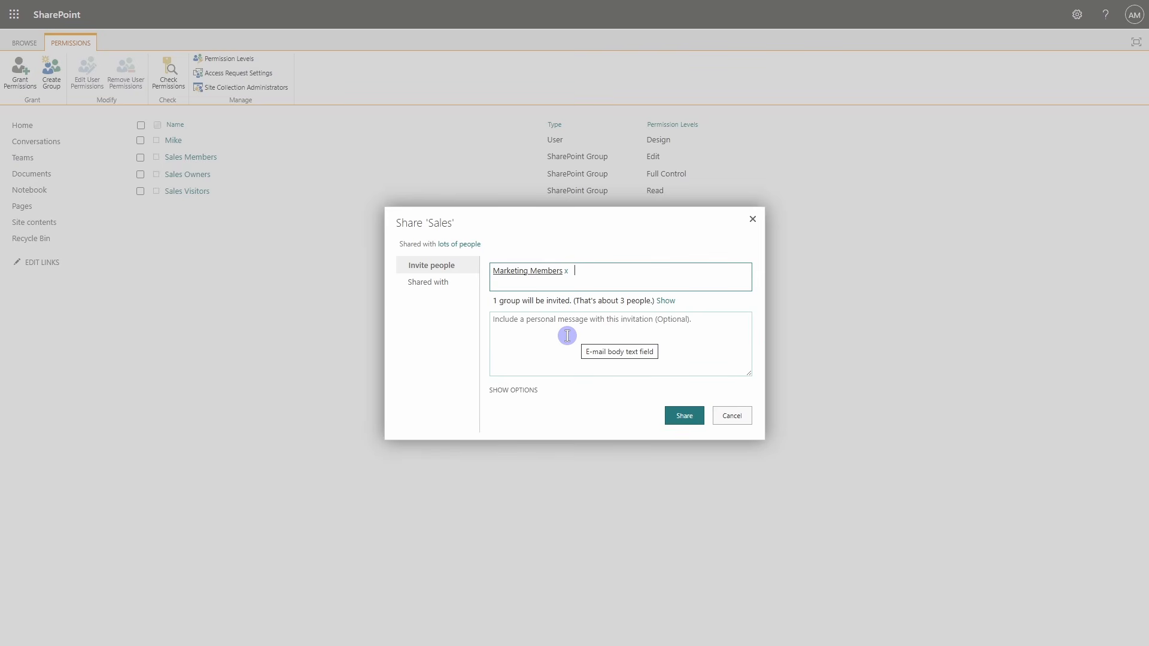
left_click(520, 391)
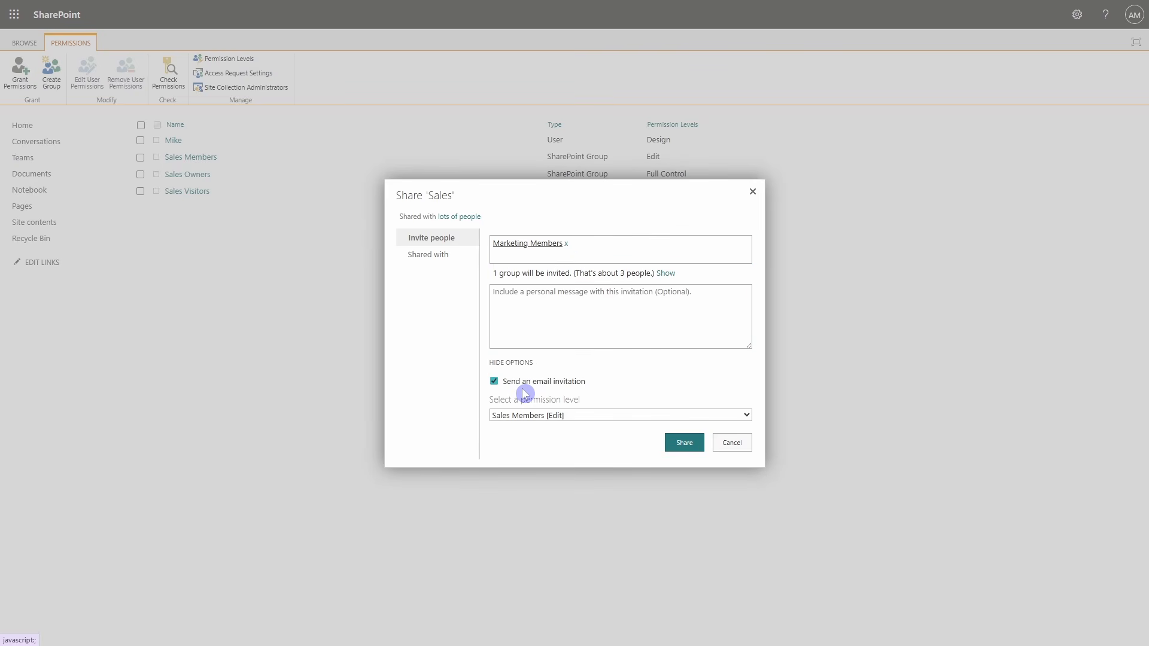
left_click(748, 415)
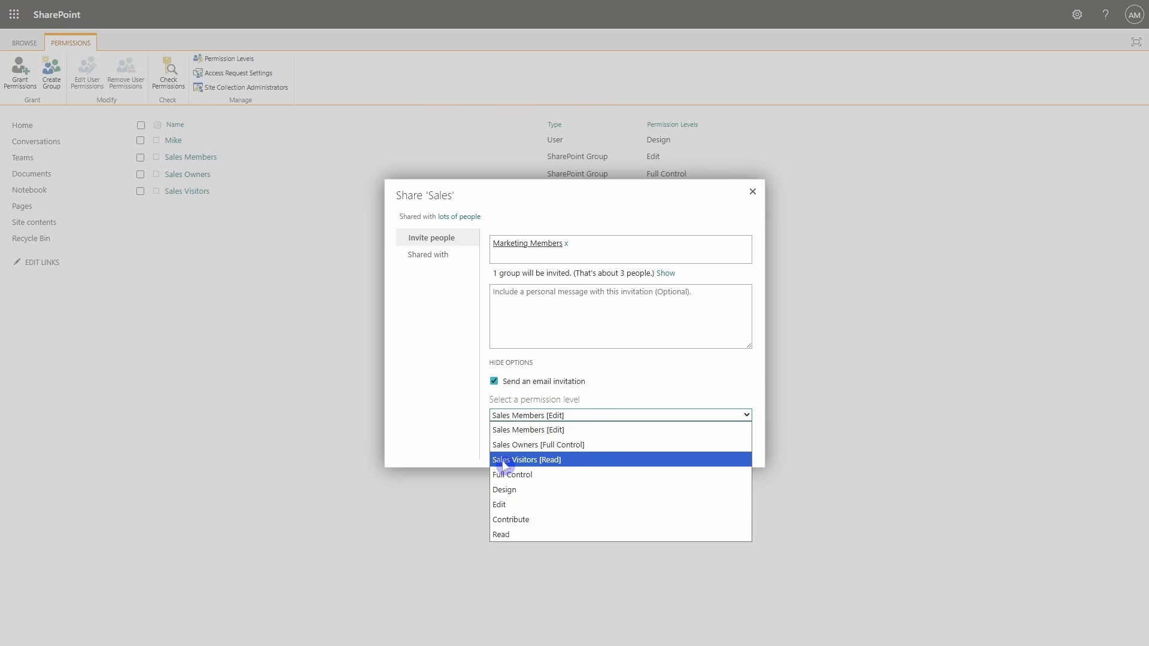
left_click(577, 465)
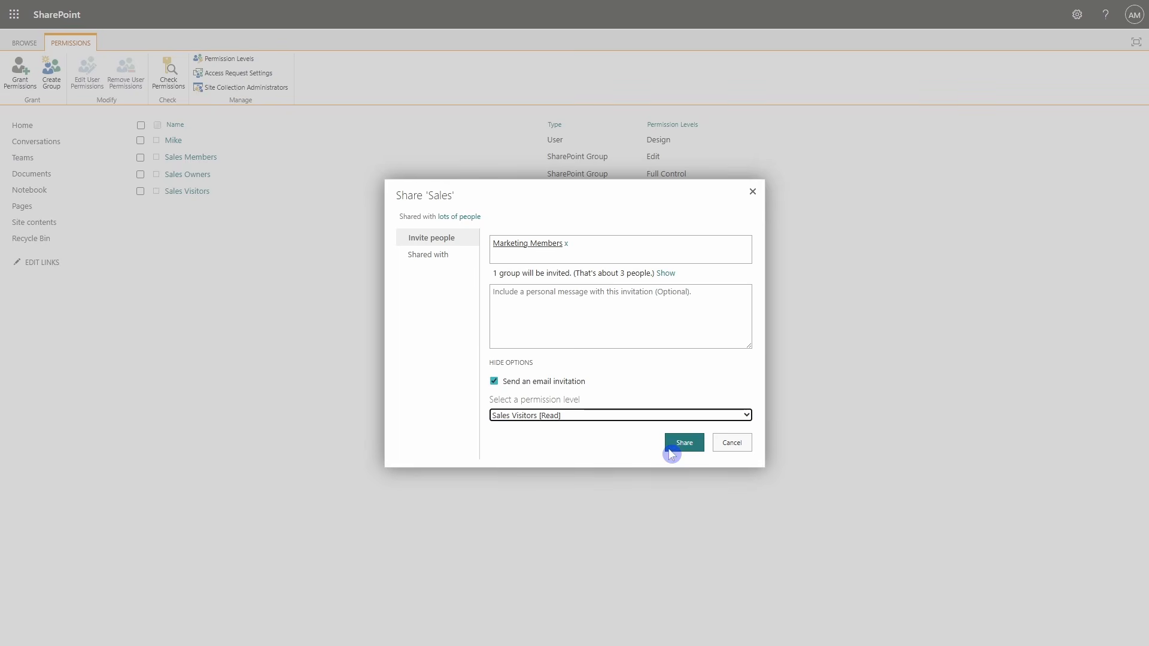
left_click(687, 444)
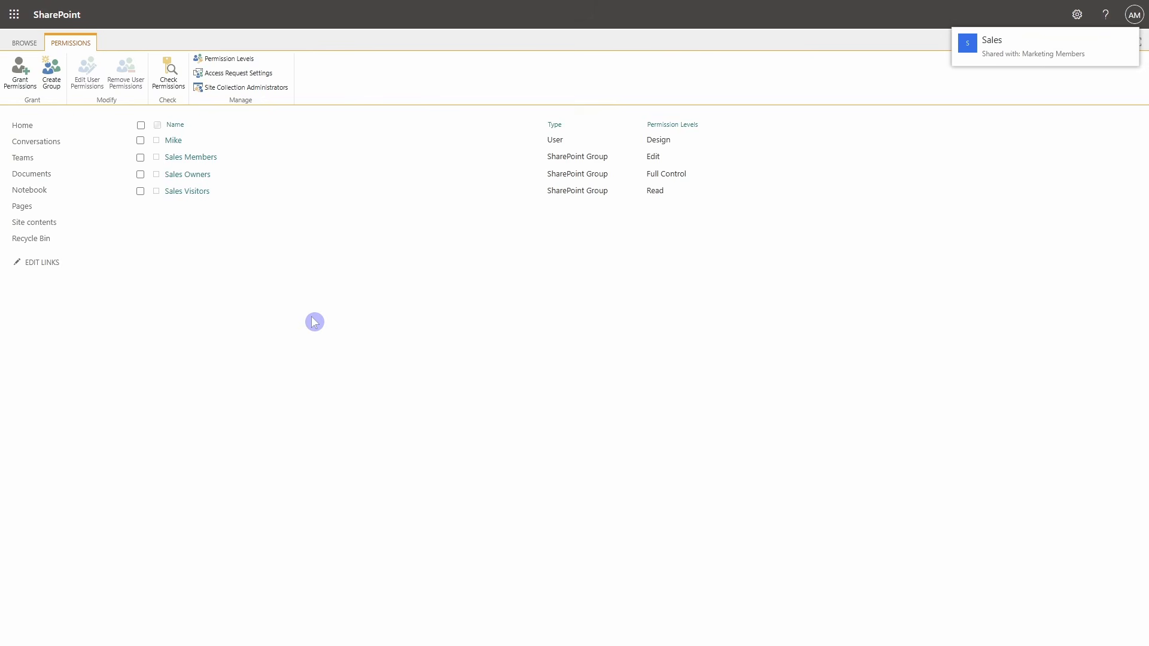
- Remove all permissions of the individually added colleague from the Sales site
left_click(141, 140)
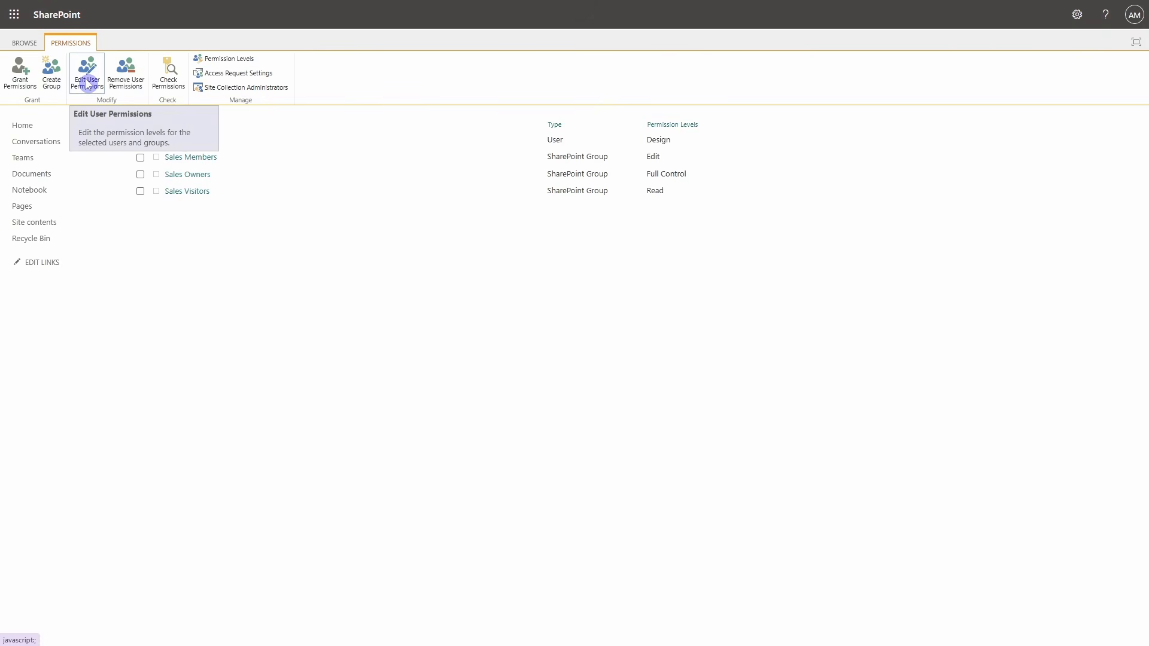
left_click(133, 81)
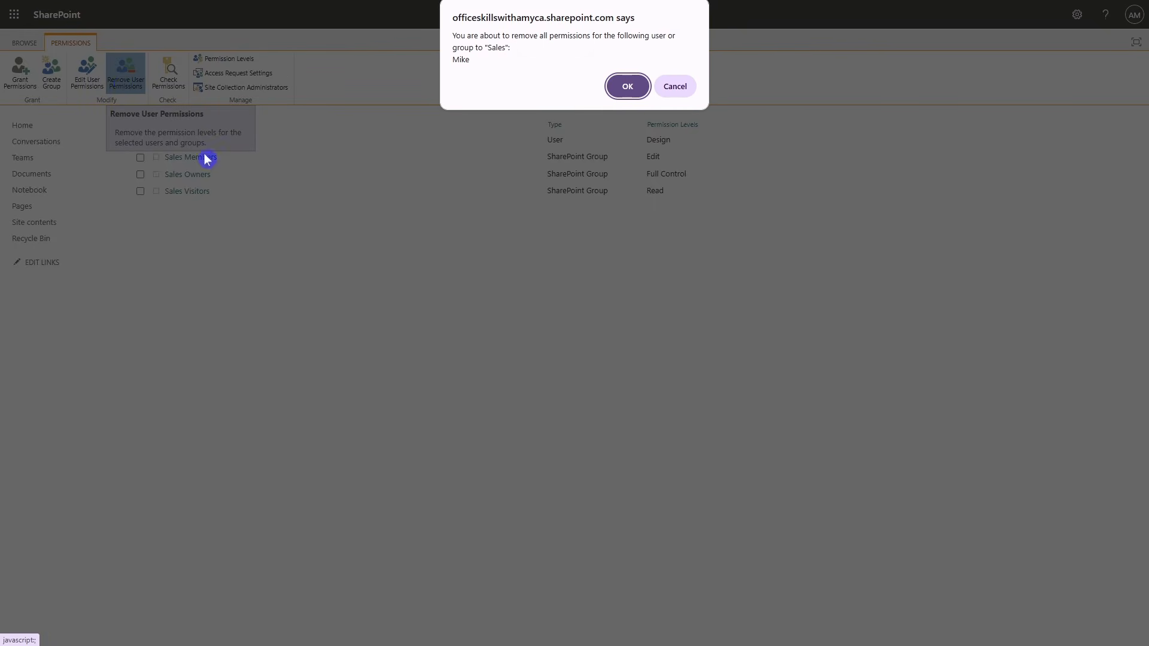
left_click(625, 89)
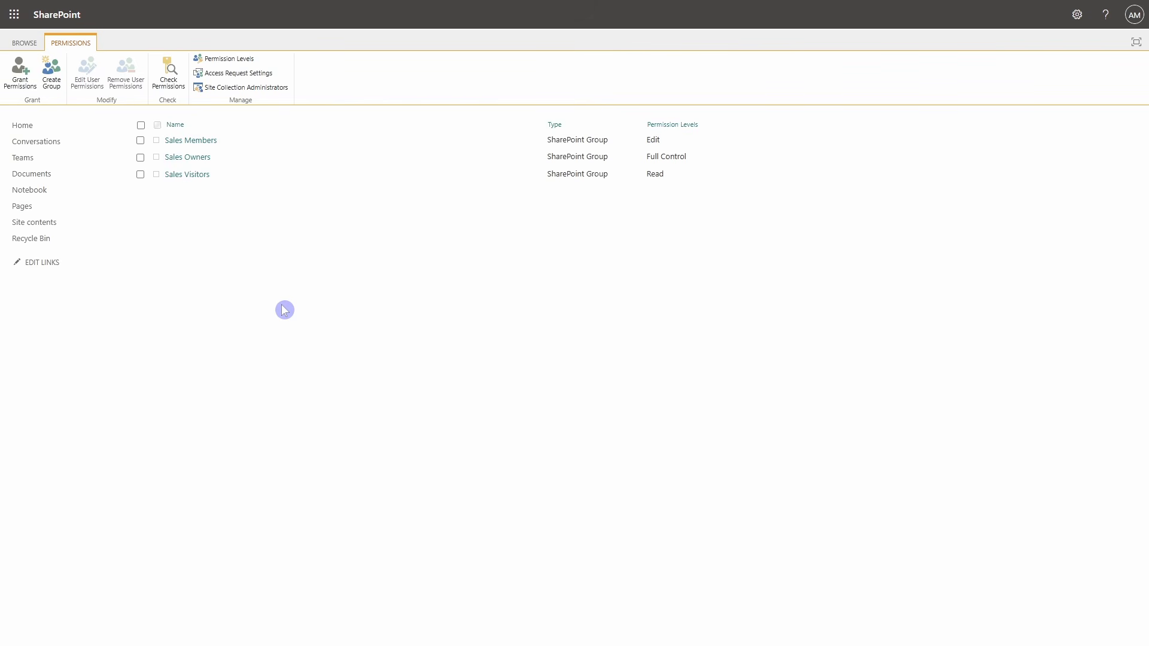
- Remove Marketing Members from the Sales Visitors group of the Sales site
left_click(140, 141)
left_click(185, 175)
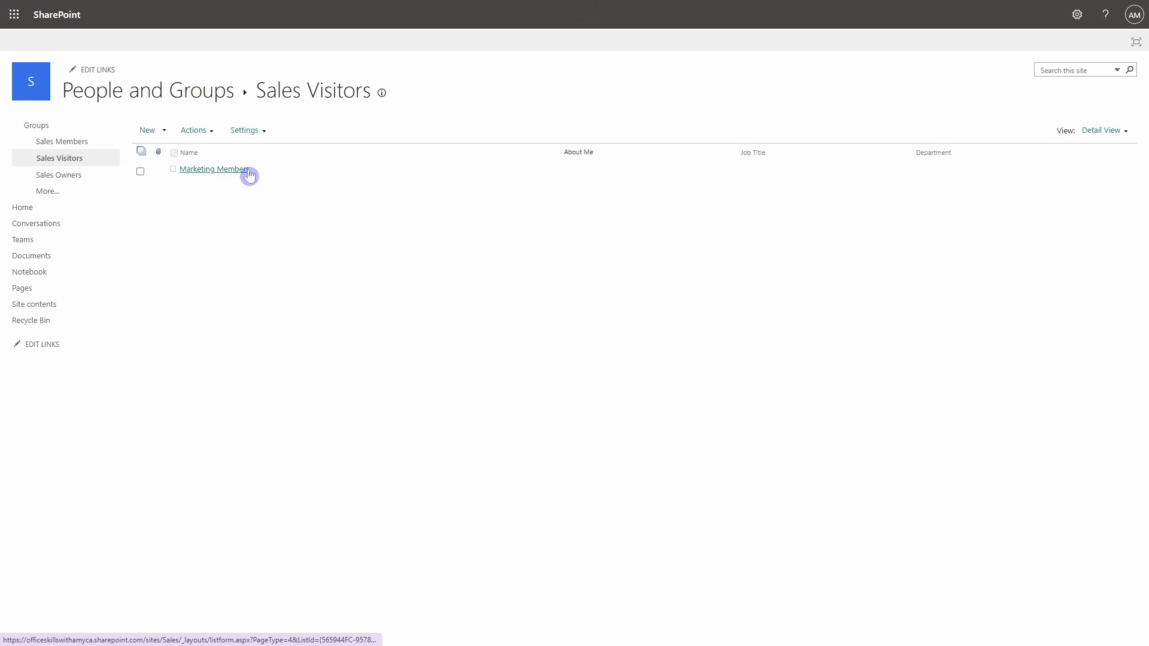
left_click(141, 173)
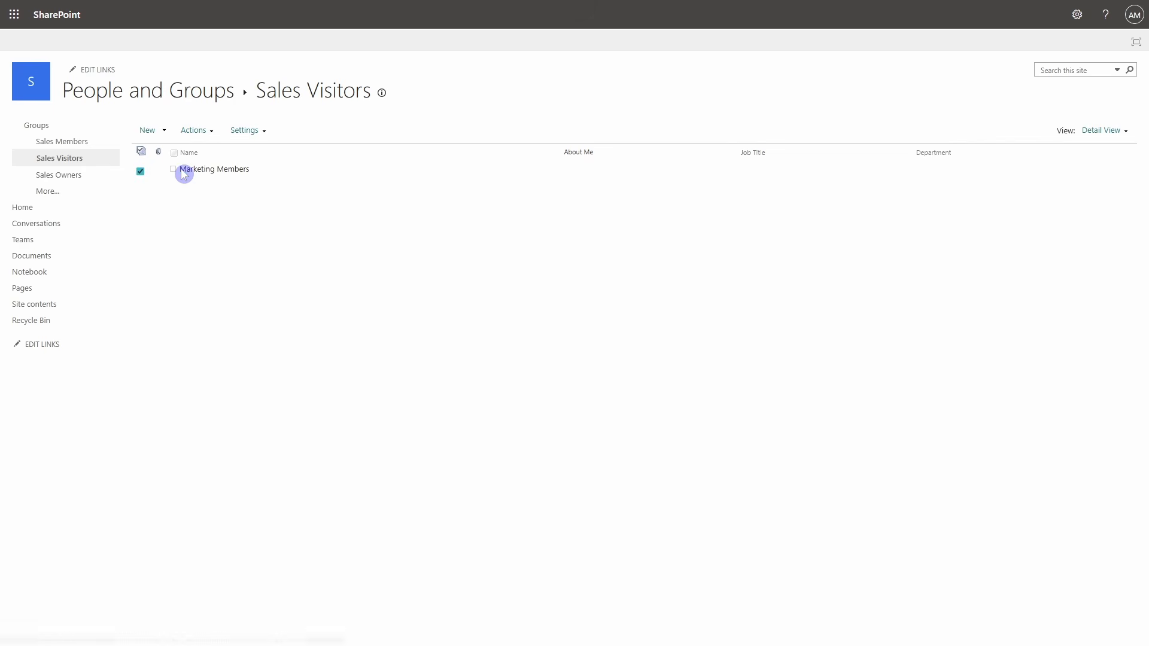
left_click(209, 132)
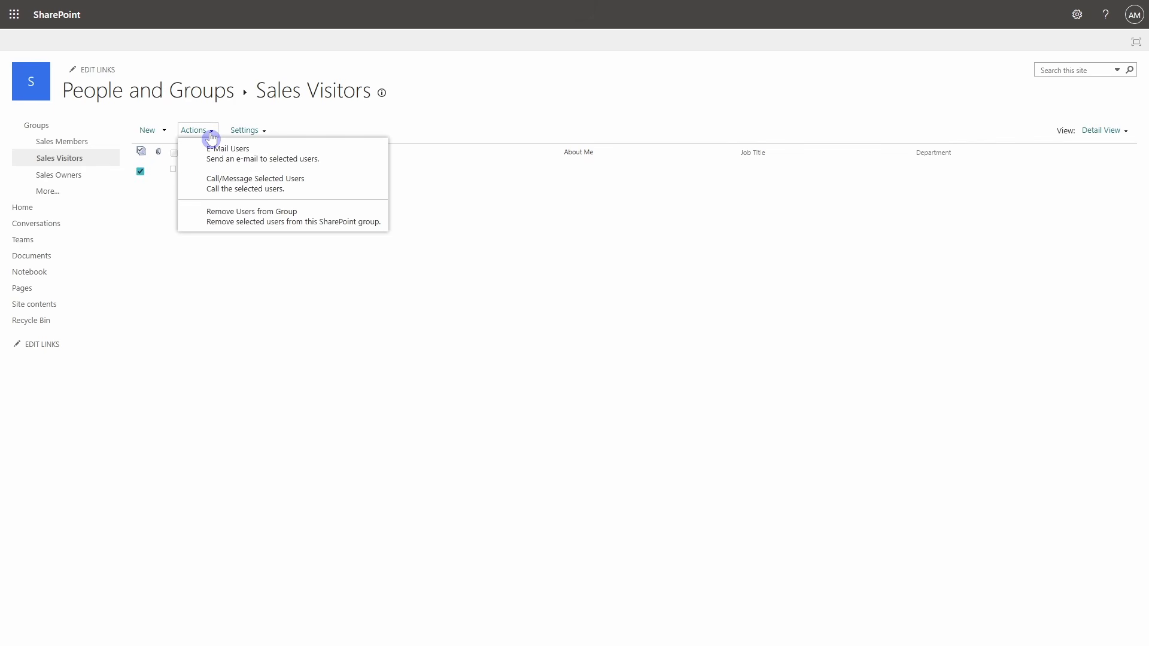
left_click(289, 223)
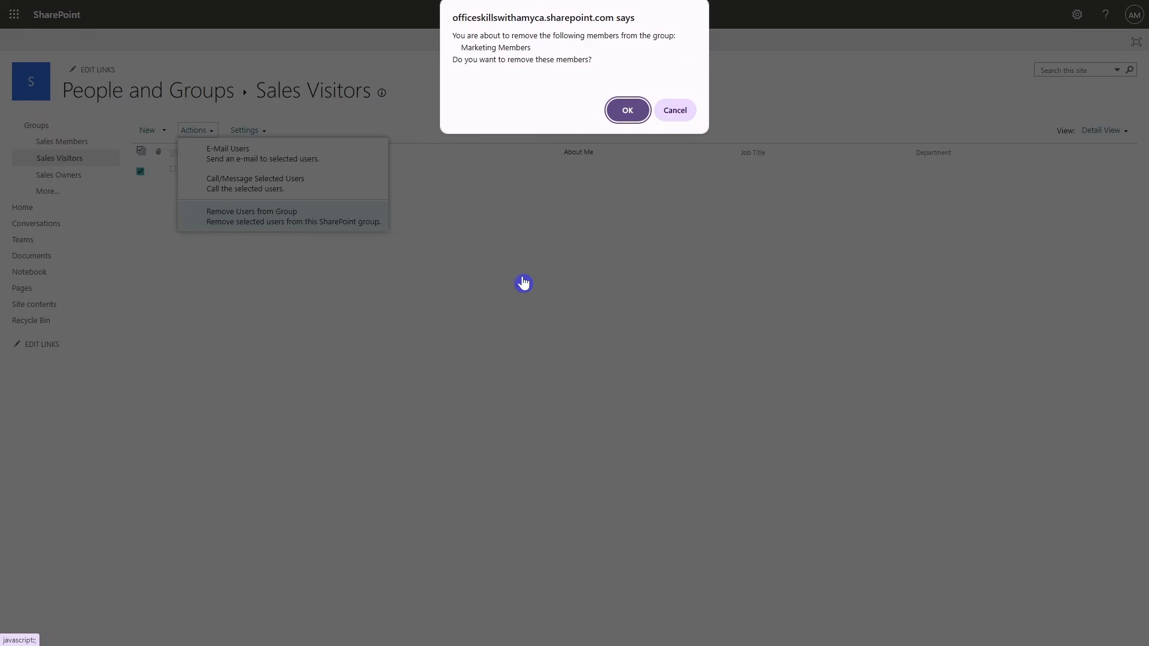
left_click(626, 111)
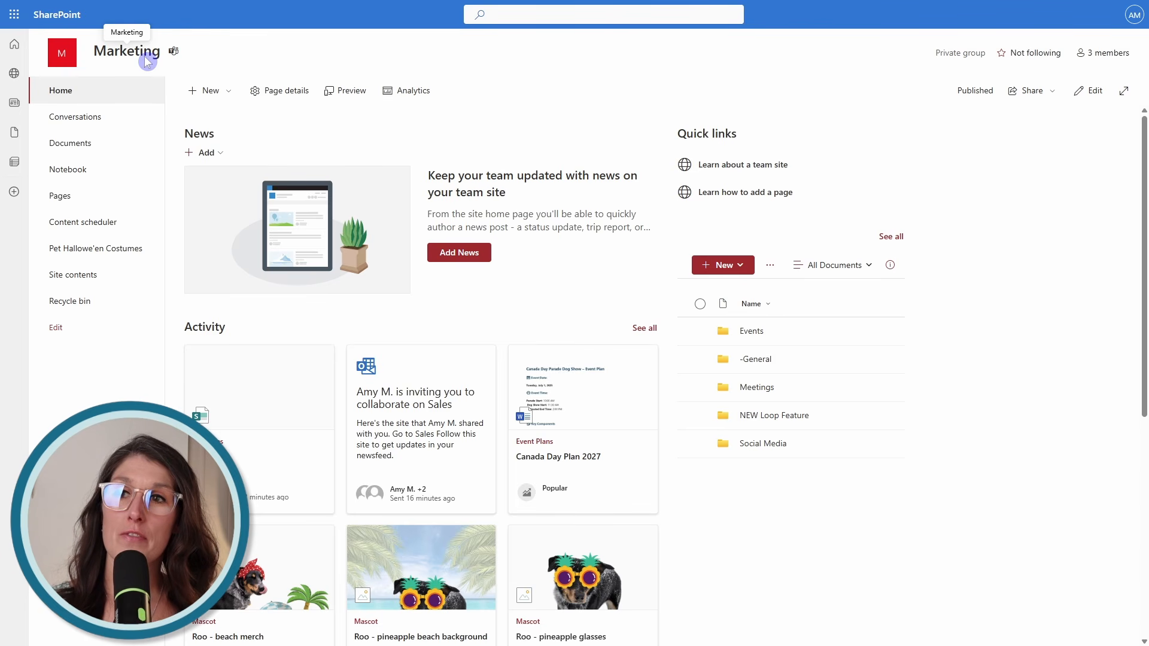
- From the Marketing site's contents, open the Content scheduler list and view the permissions for this list through its settings
mouse_move(153, 57)
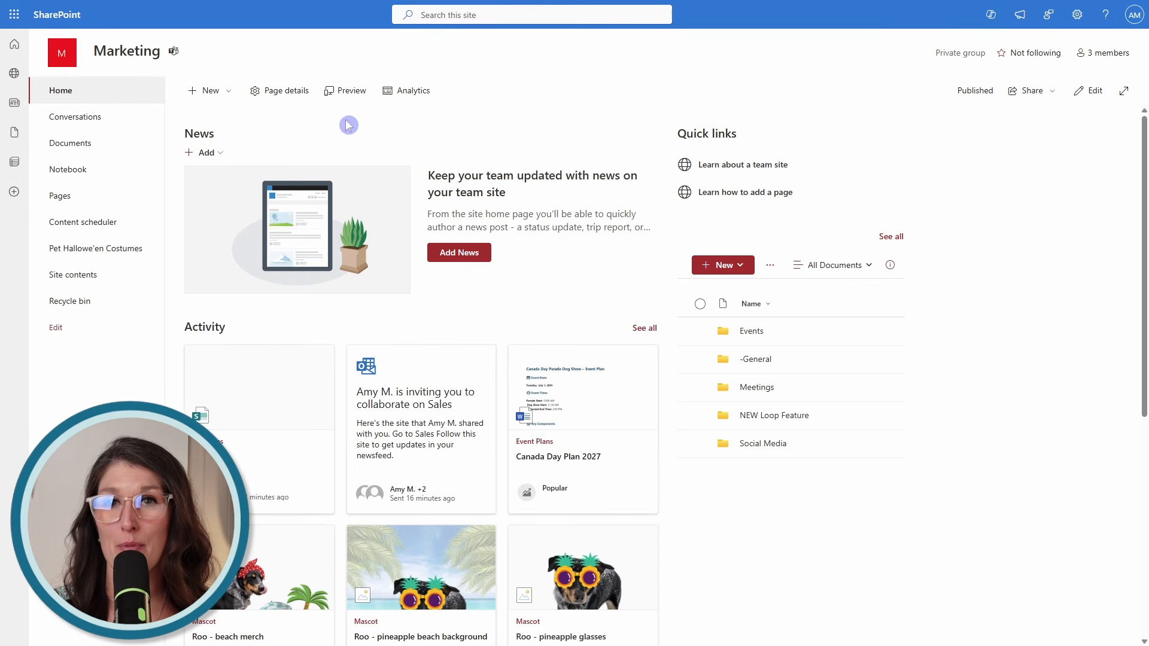
left_click(100, 281)
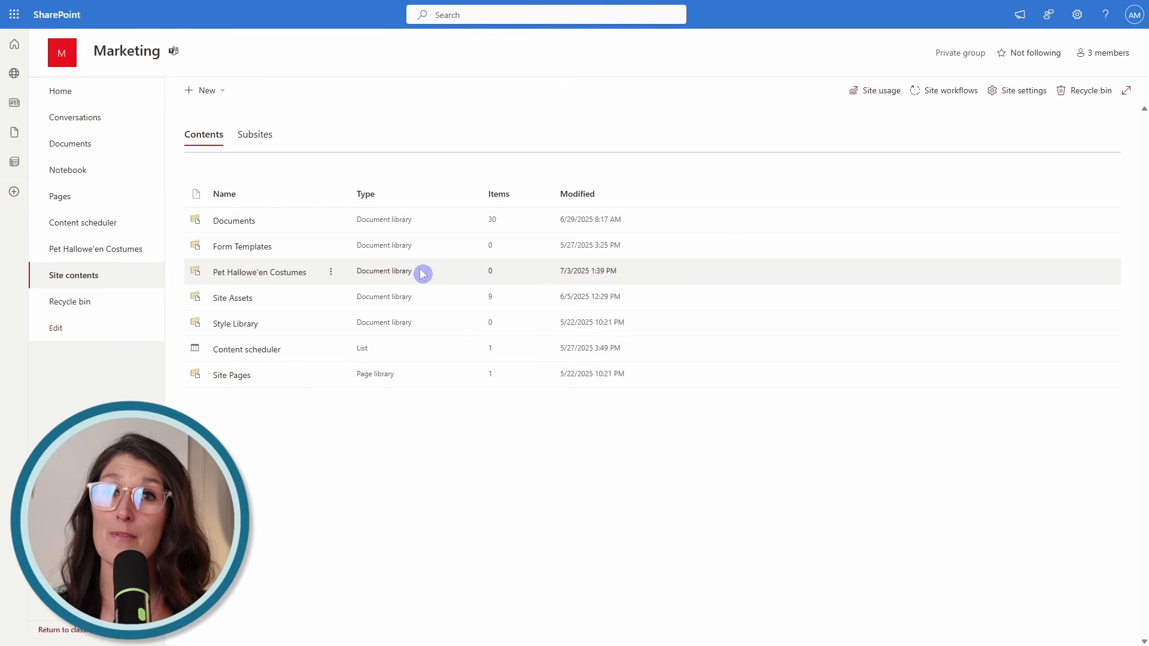
left_click(256, 353)
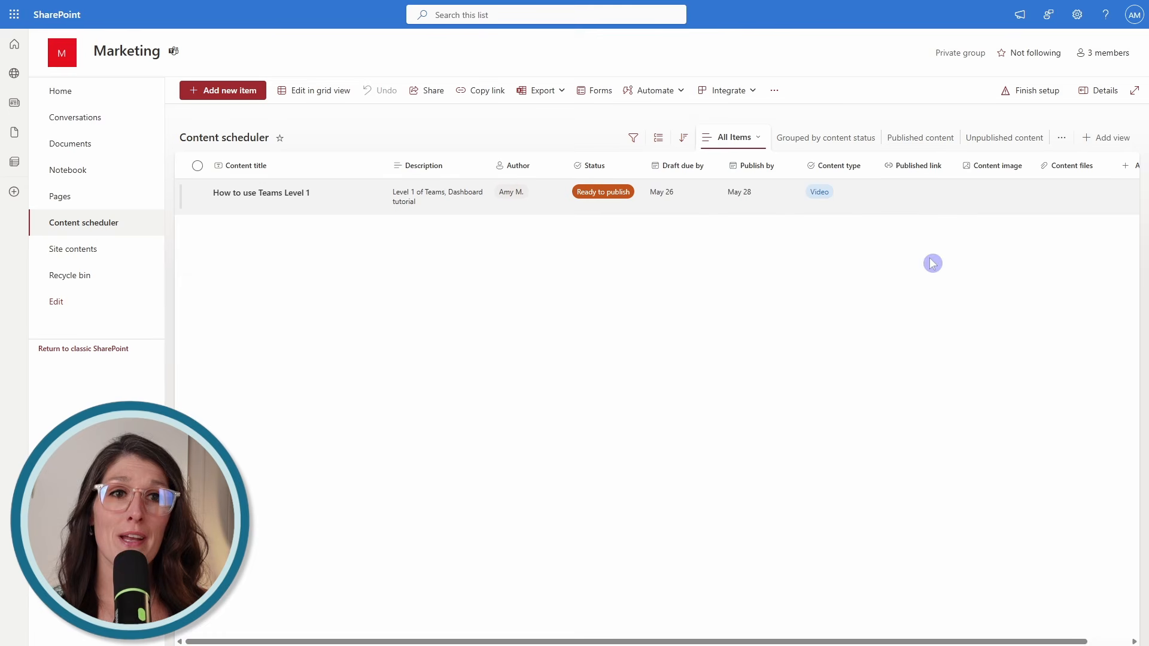
left_click(1077, 17)
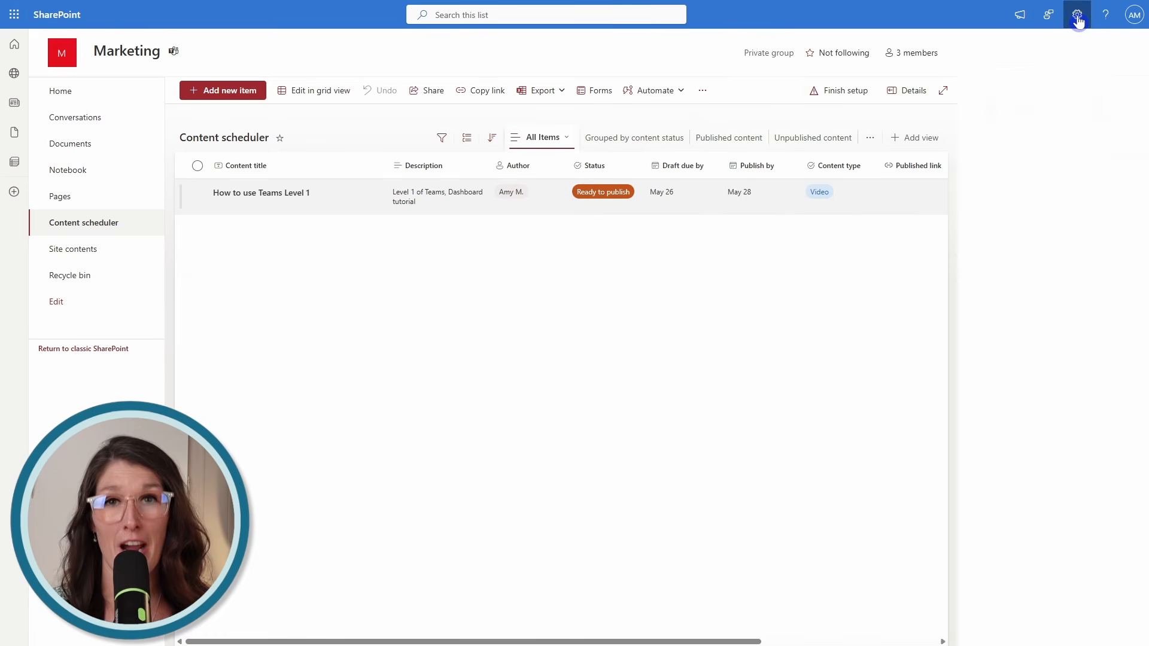
left_click(973, 139)
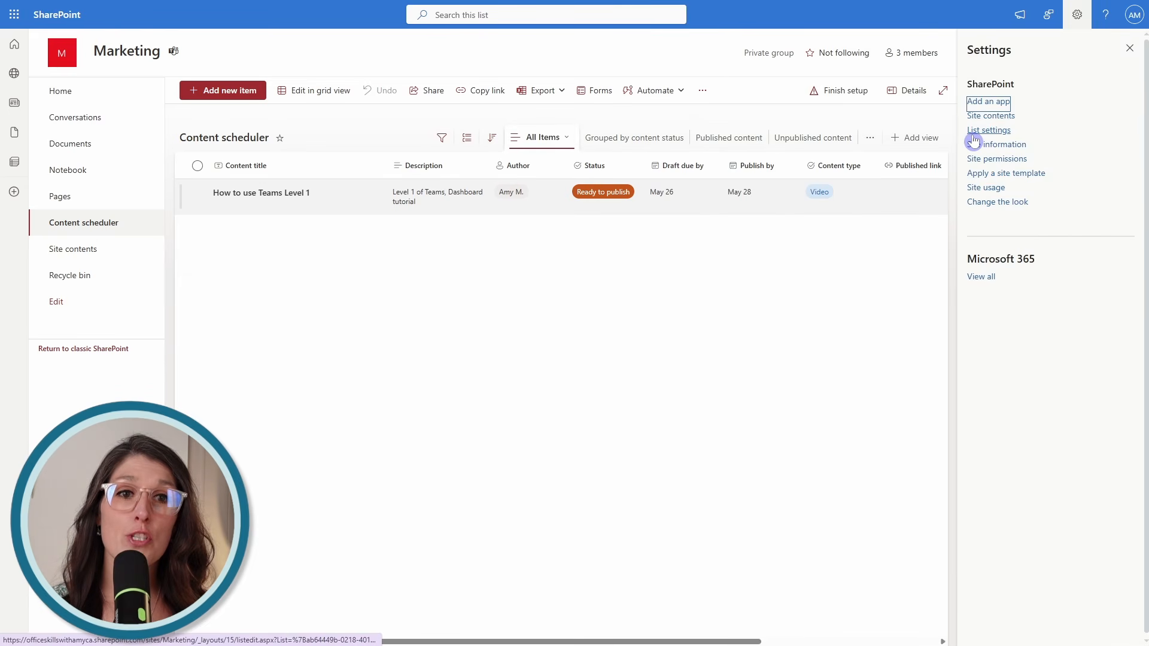
left_click(984, 133)
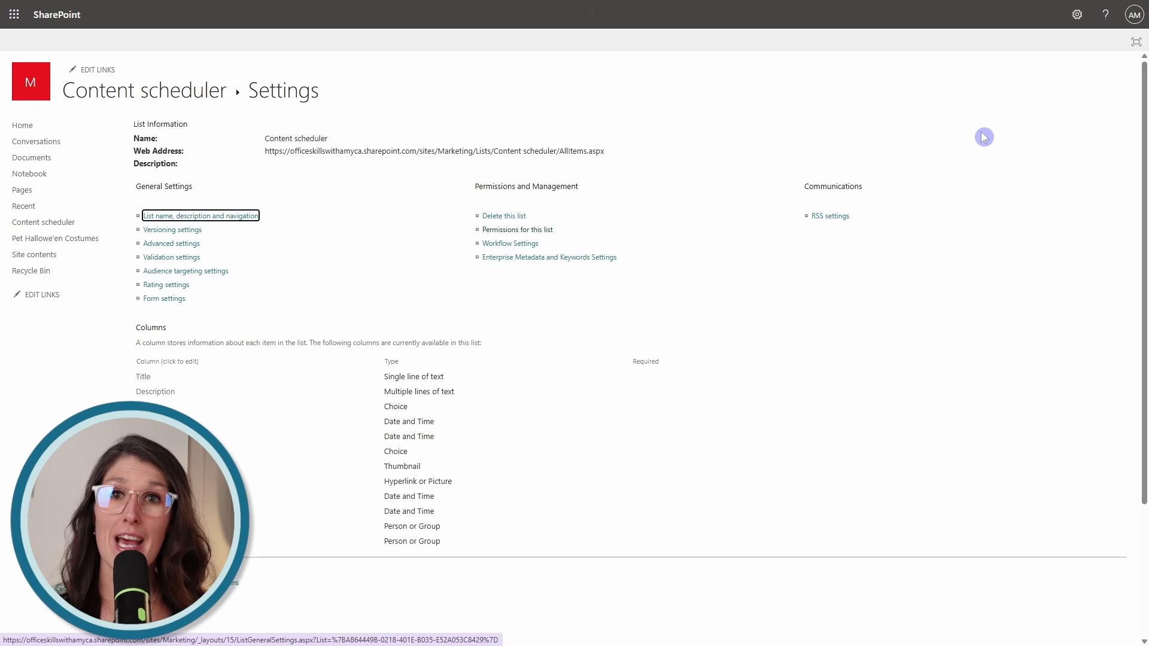
left_click(541, 230)
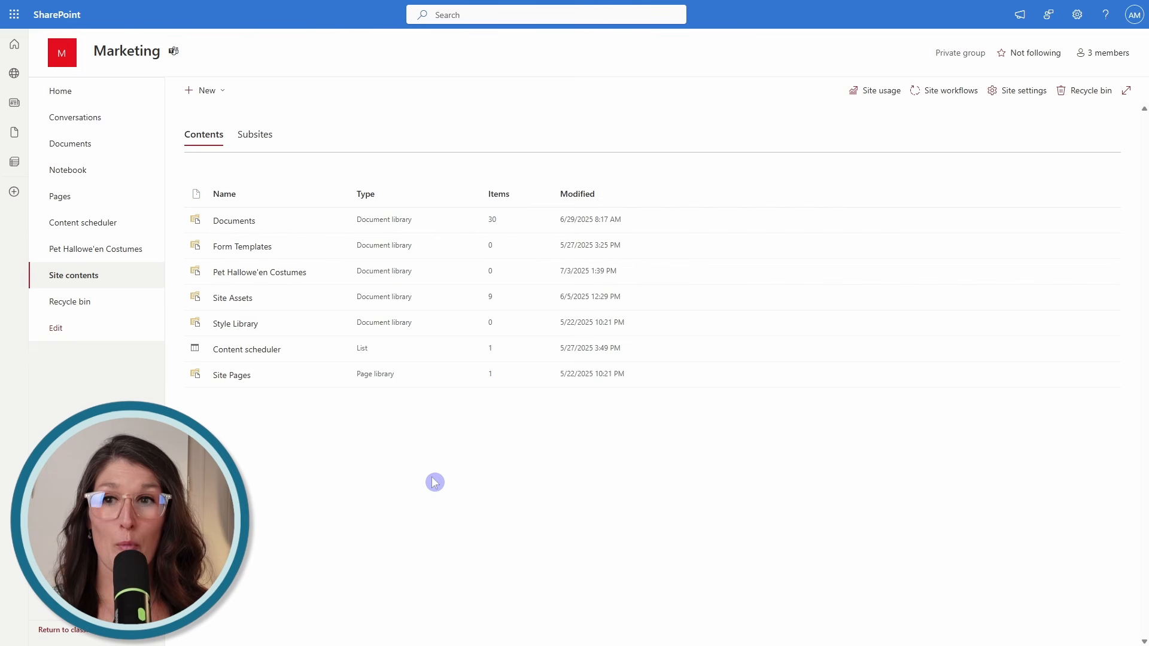
- Open the Pet Hallowe'en Costumes library and go to its document library permissions through the additional library settings
left_click(296, 273)
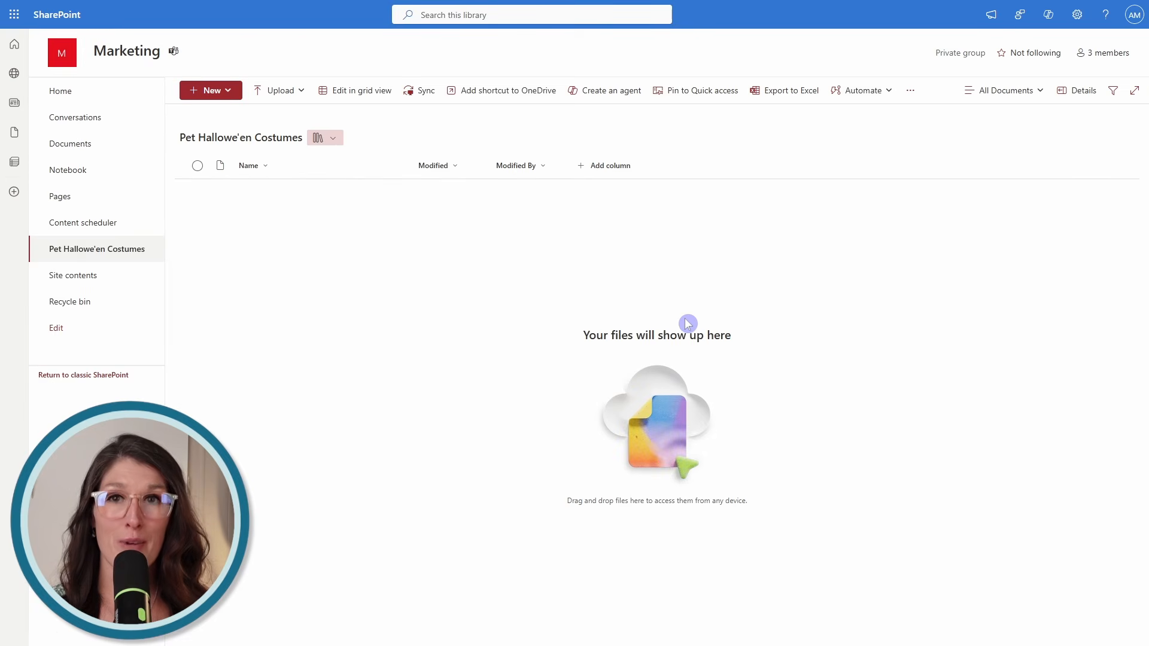
left_click(1076, 17)
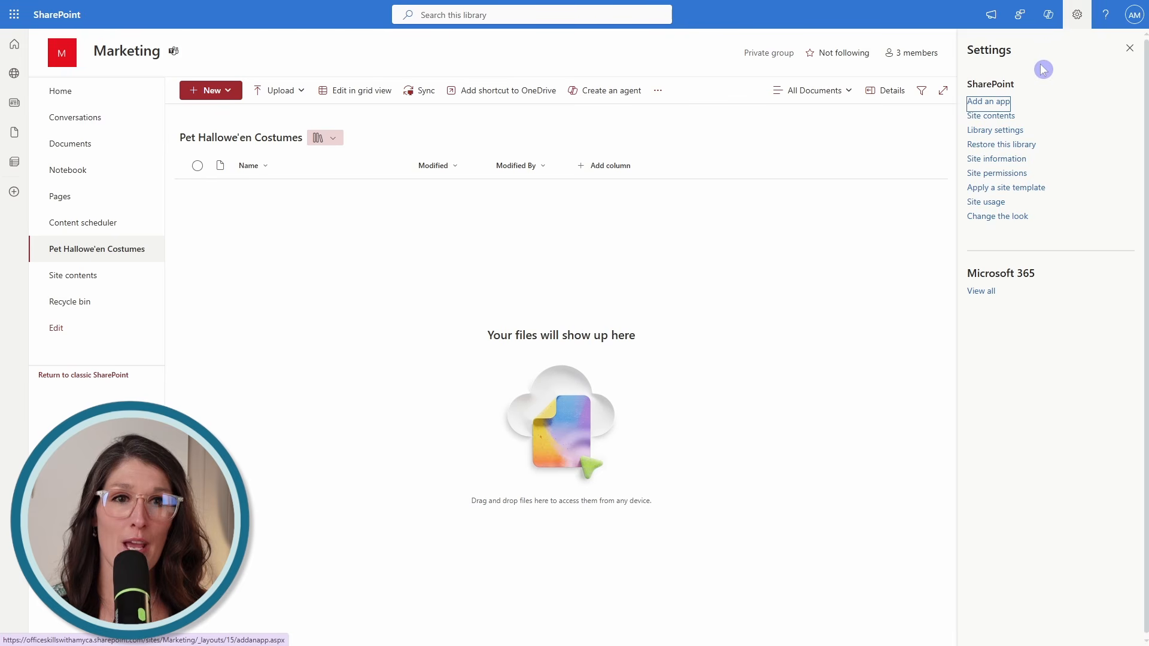
left_click(981, 130)
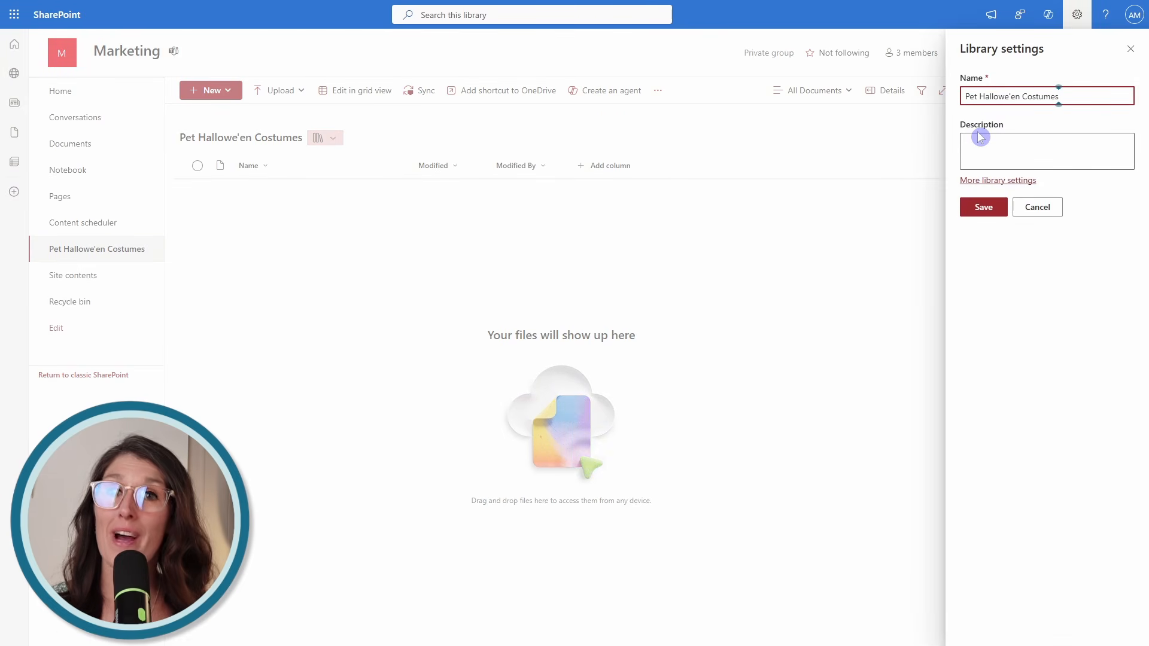
left_click(997, 180)
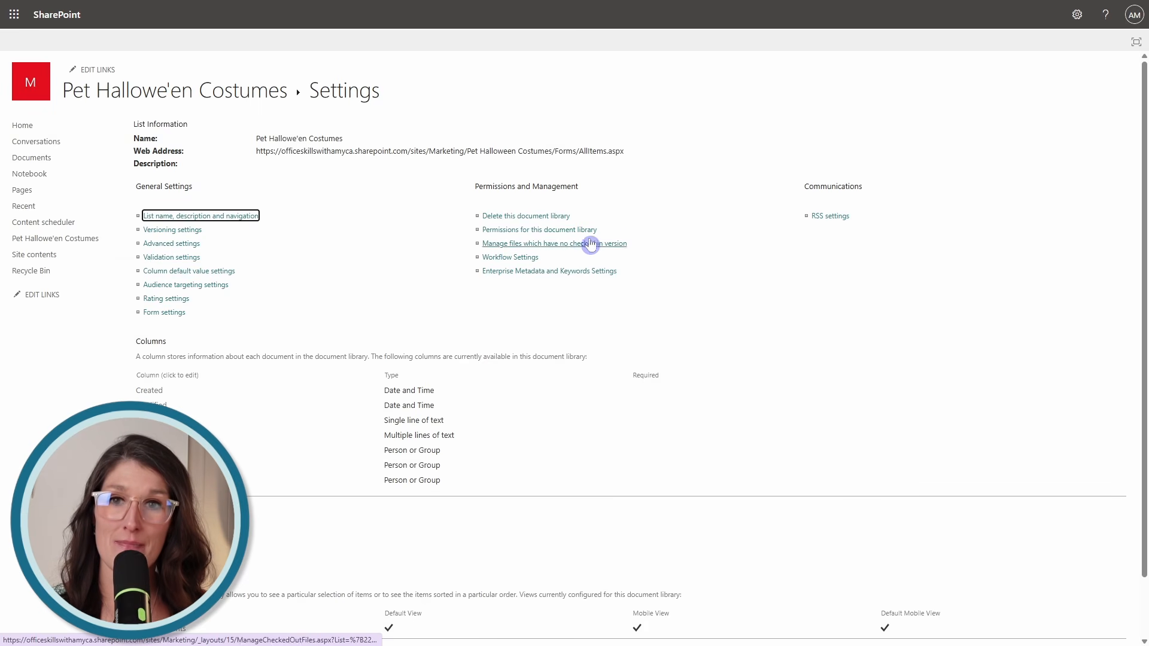
left_click(519, 233)
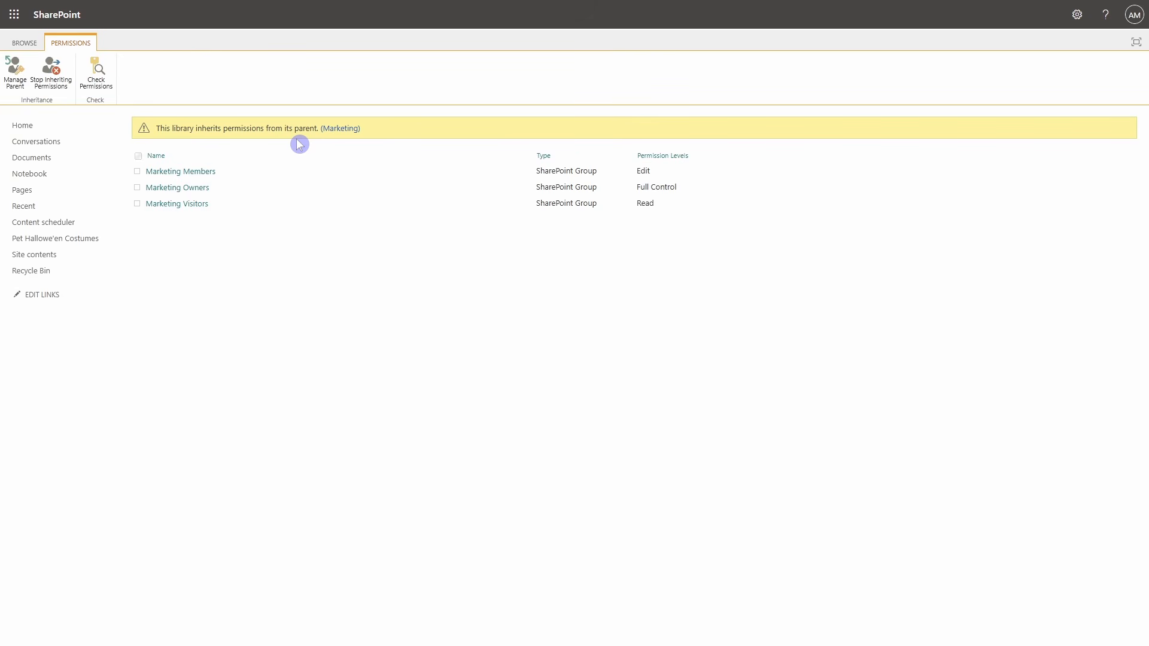
- Switch to the Microsoft help article and read what the messages about unique, limited and inherited permissions mean
key("ctrl+Tab")
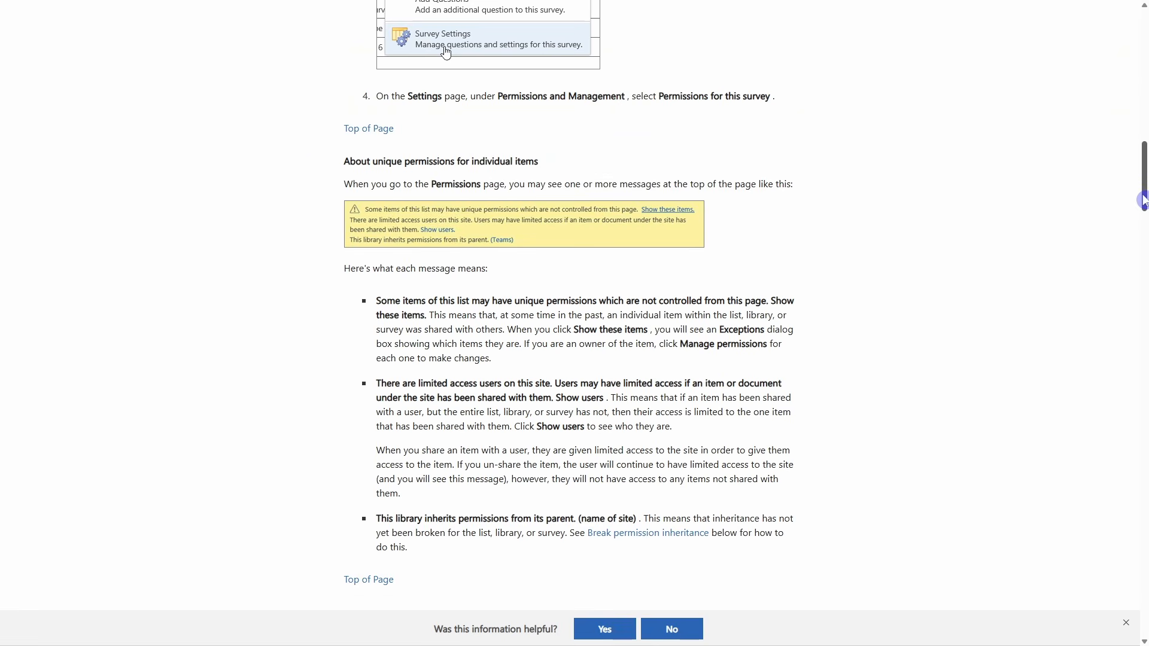
scroll(1144, 170, "up", 3)
left_click_drag(1142, 170, 1143, 205)
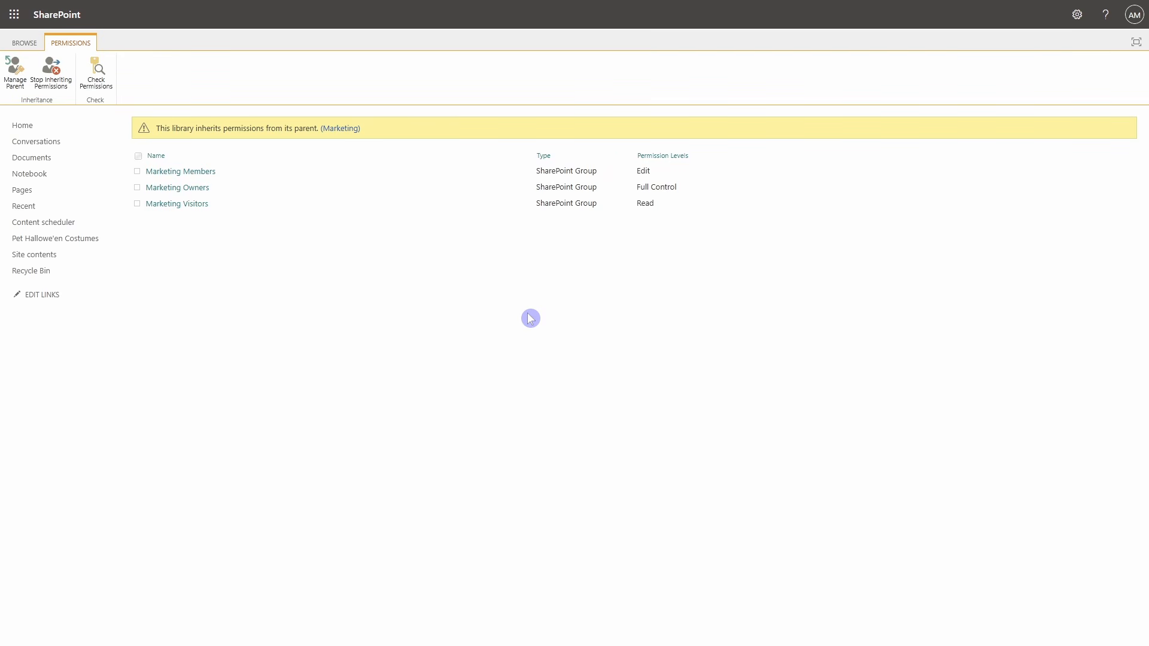
- Stop the Pet Hallowe'en Costumes library inheriting permissions and set the Marketing Members group's permission level to Contribute only
left_click(51, 78)
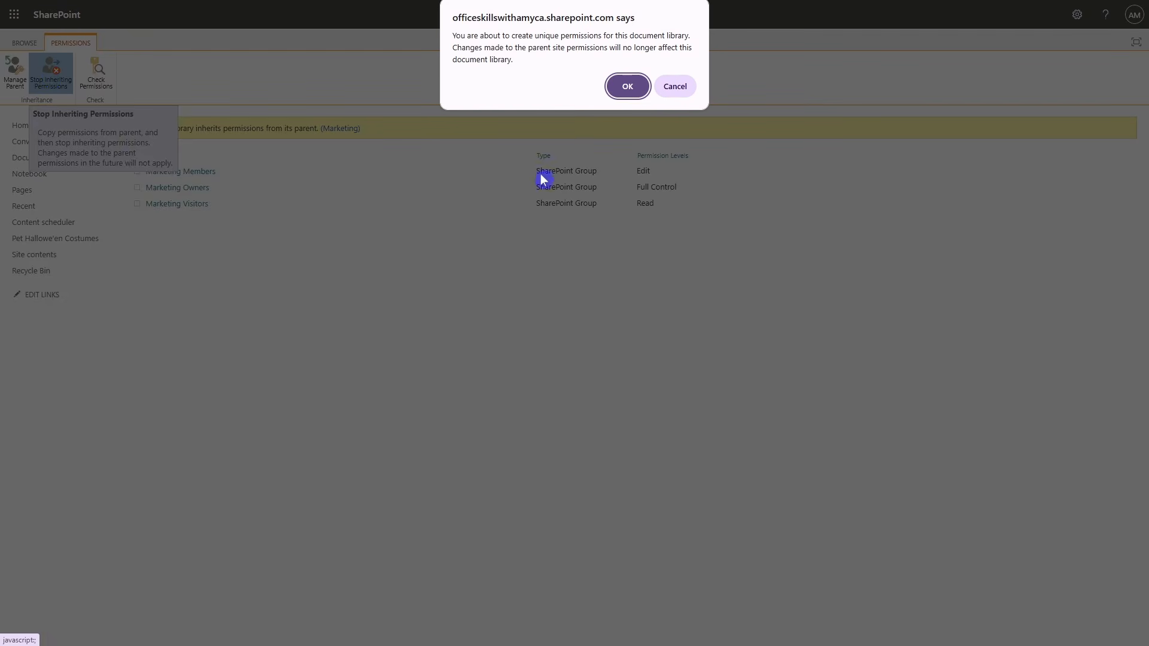
left_click(633, 87)
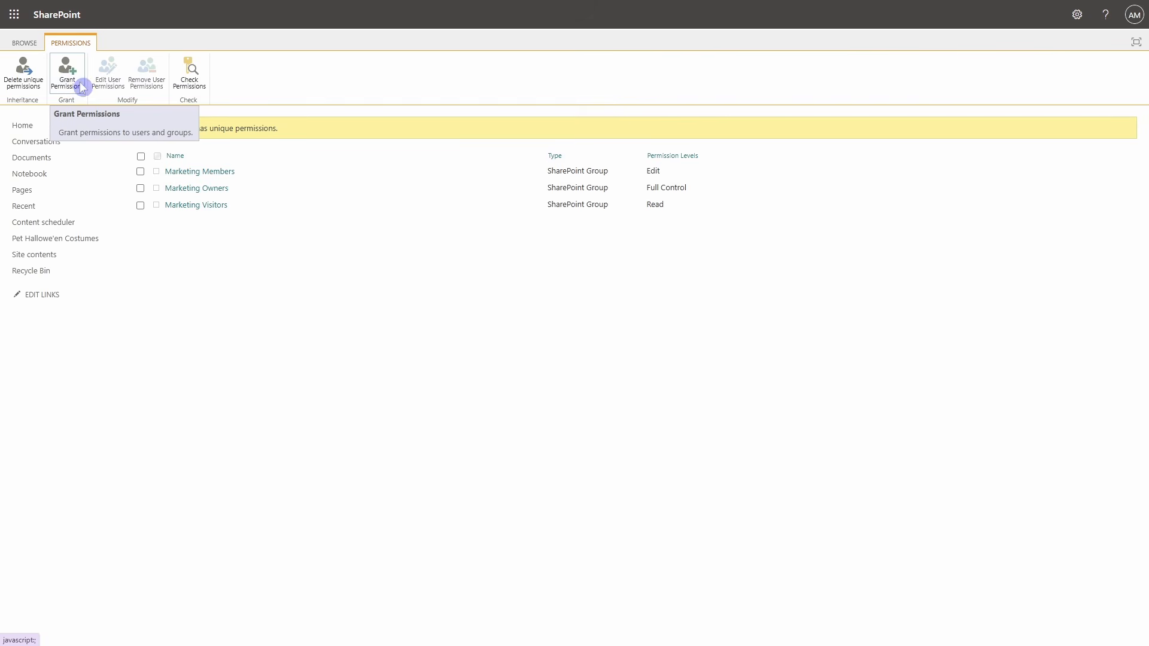
left_click(141, 171)
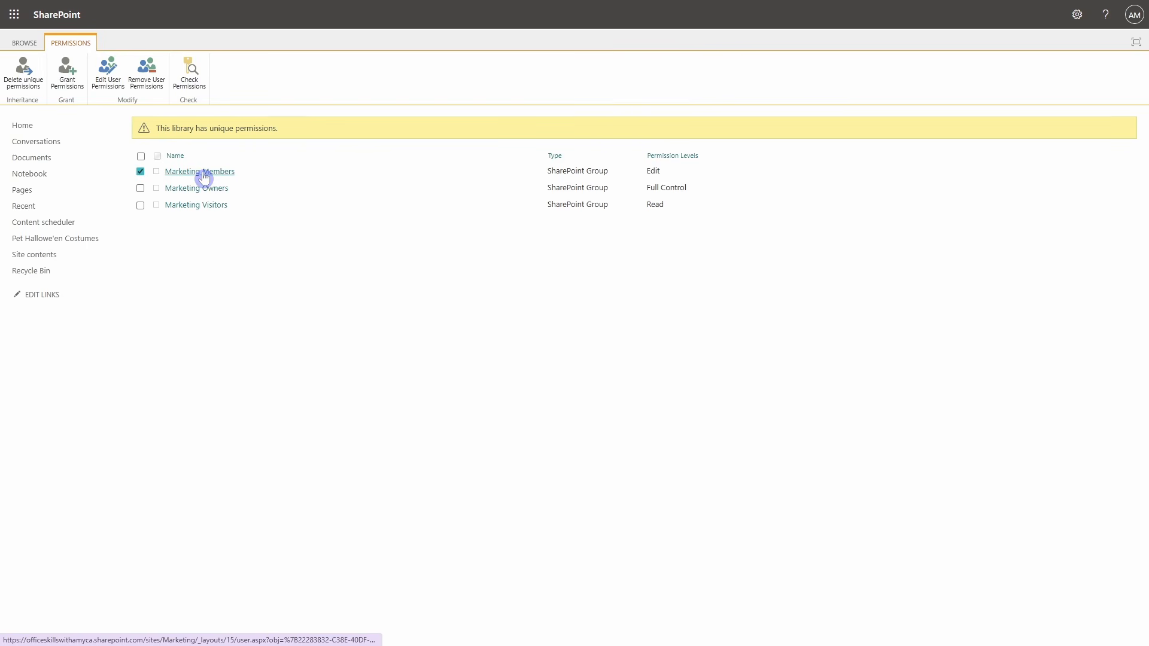
left_click(107, 84)
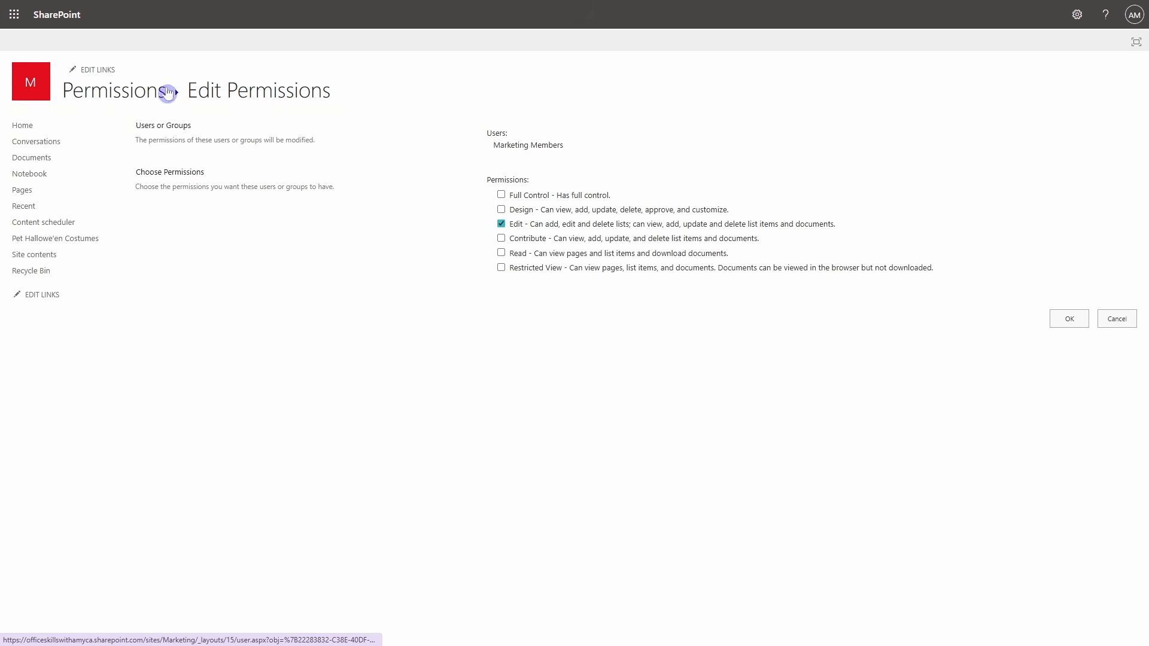
left_click(502, 224)
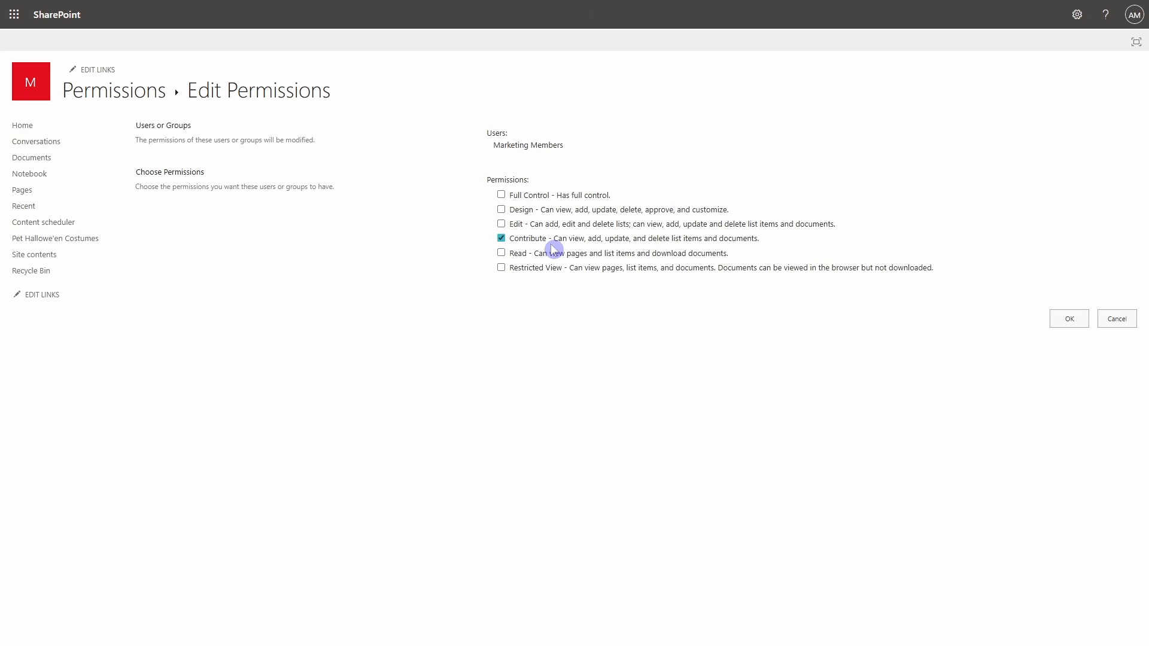
left_click(1078, 318)
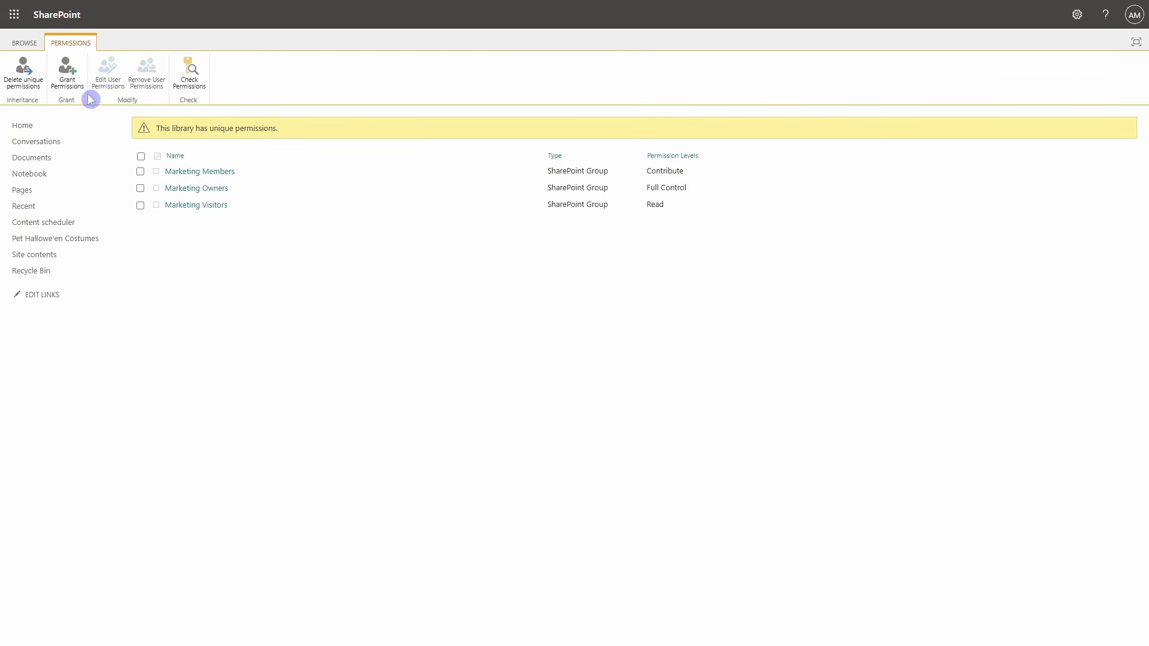
- Delete the Pet Hallowe'en Costumes library's unique permissions so that it inherits permissions from the parent site
left_click(20, 73)
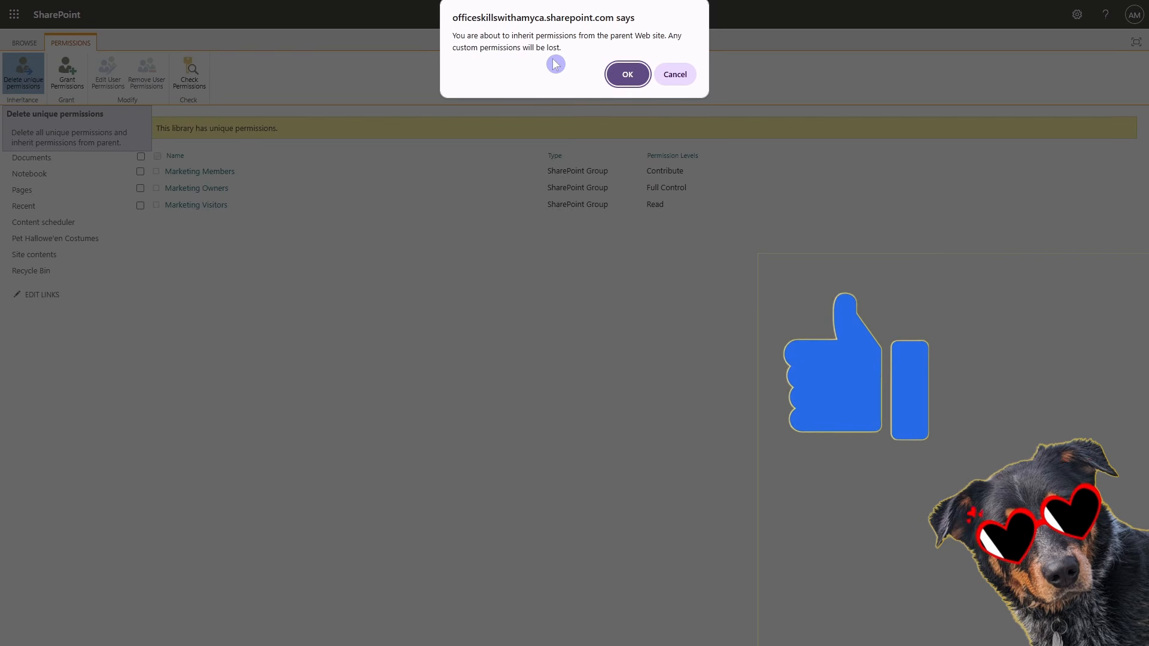
left_click(627, 75)
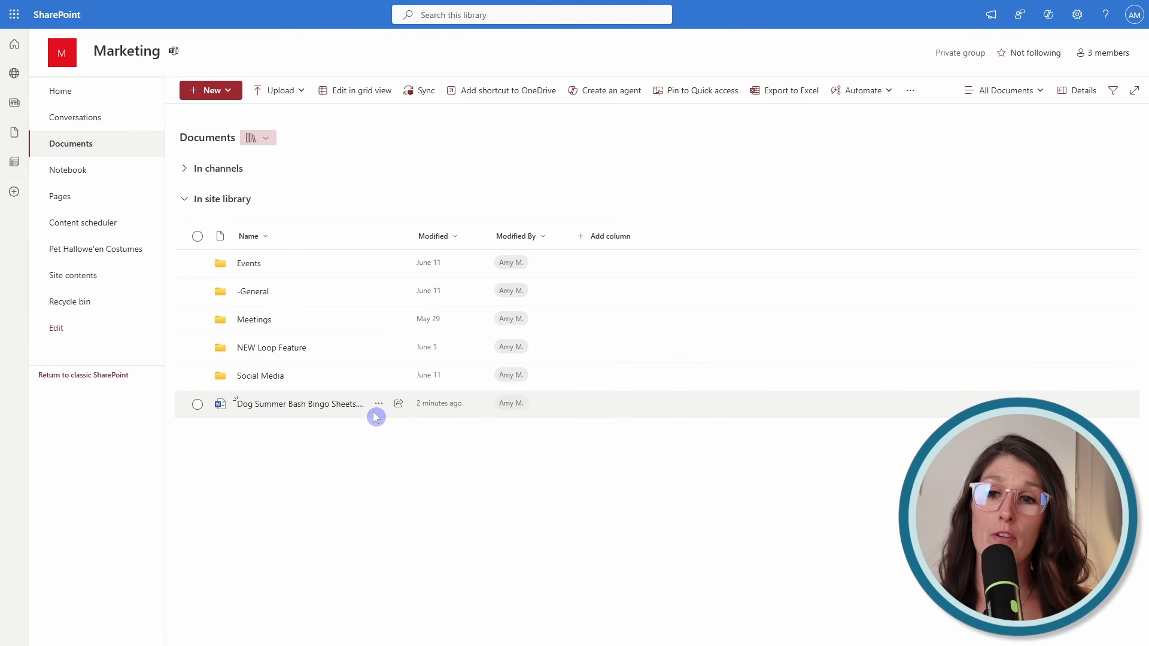
- Manage group access to the Dog Summer Bash Bingo Sheets document and set Marketing Visitors to No direct access
left_click(379, 409)
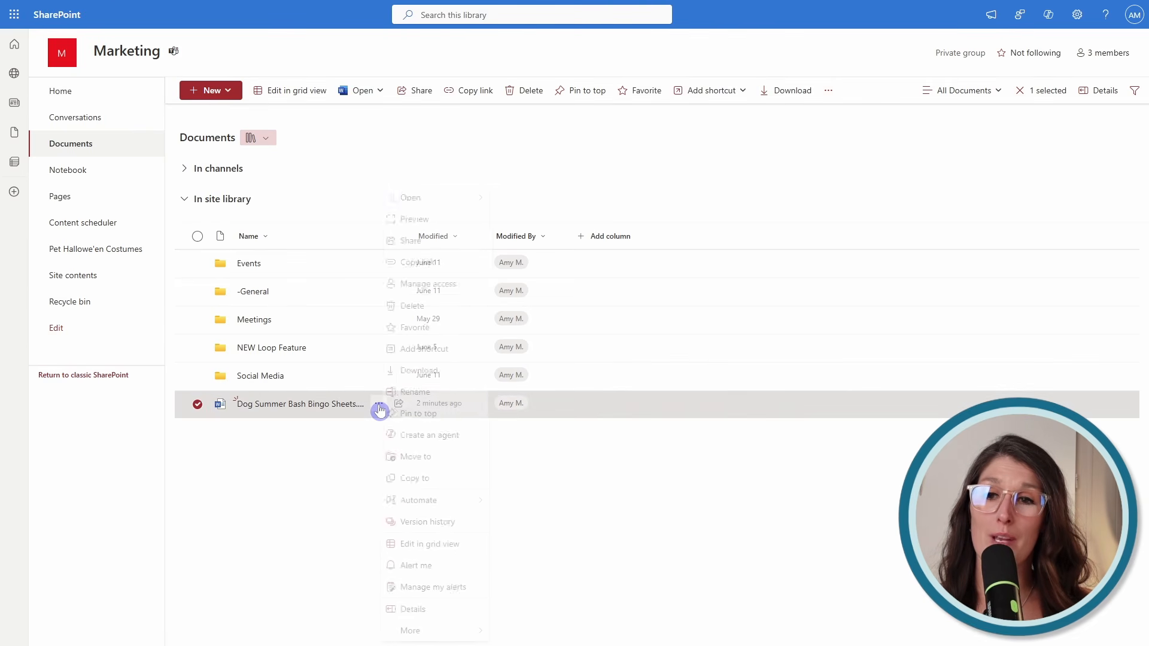
left_click(470, 305)
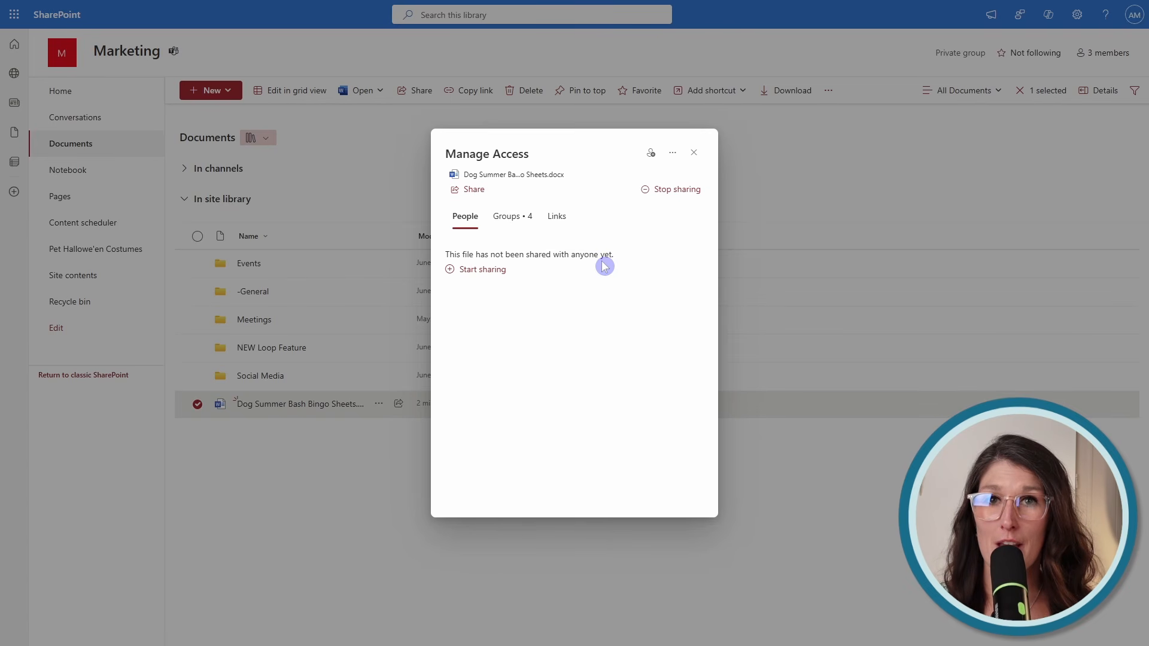
left_click(507, 220)
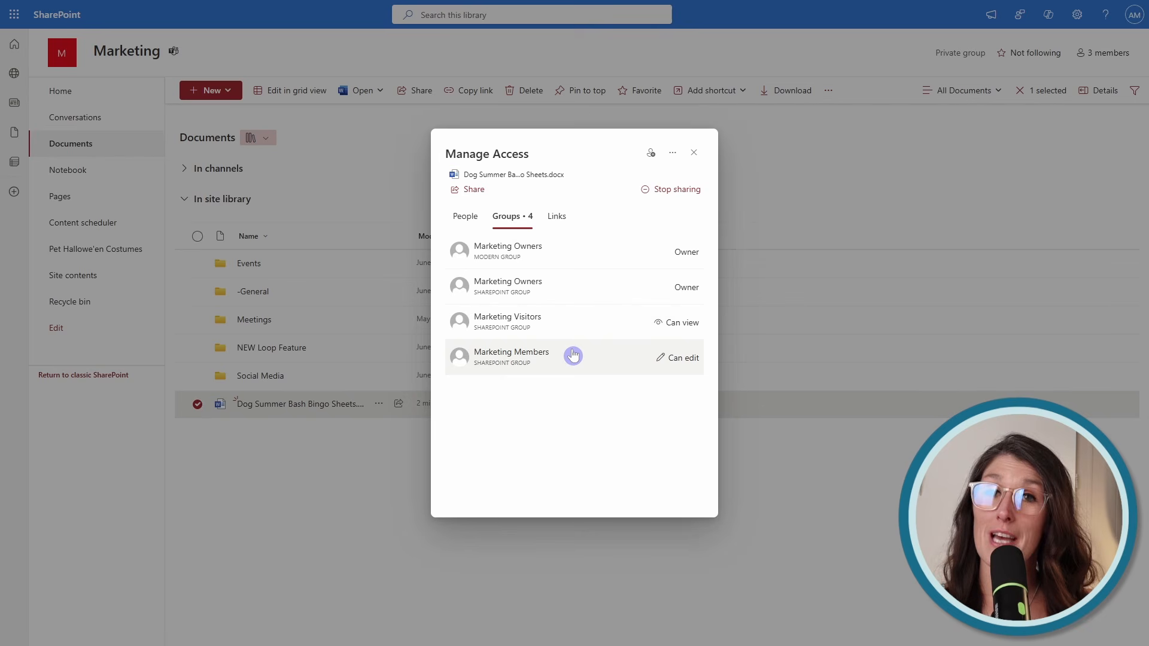
left_click(522, 326)
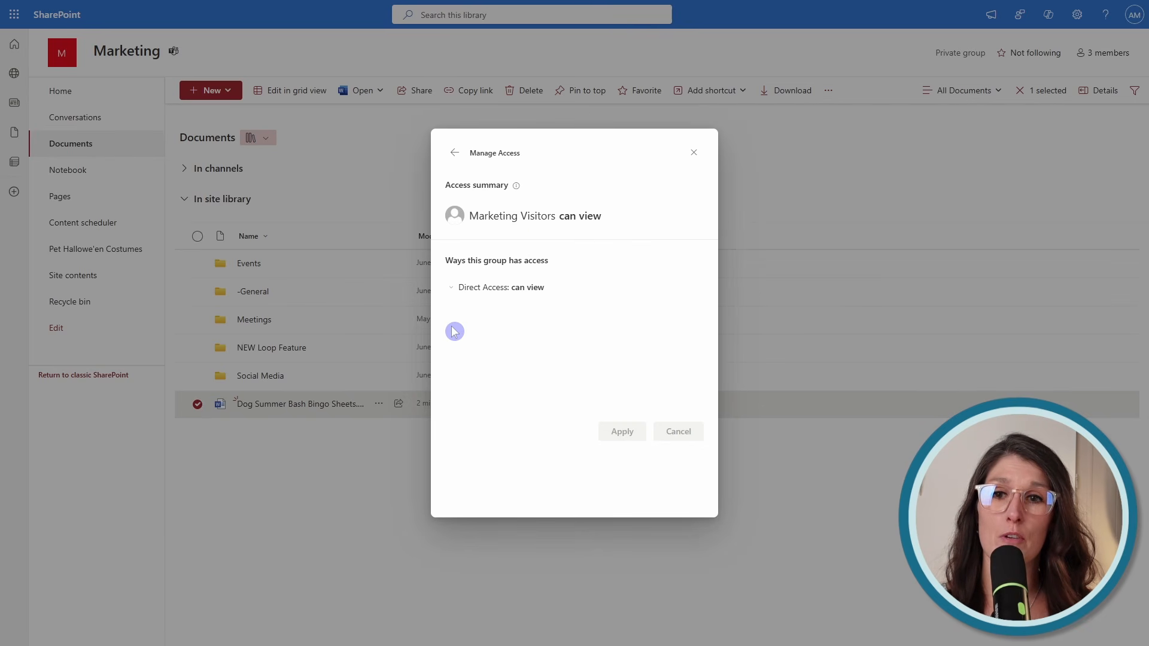
left_click(453, 290)
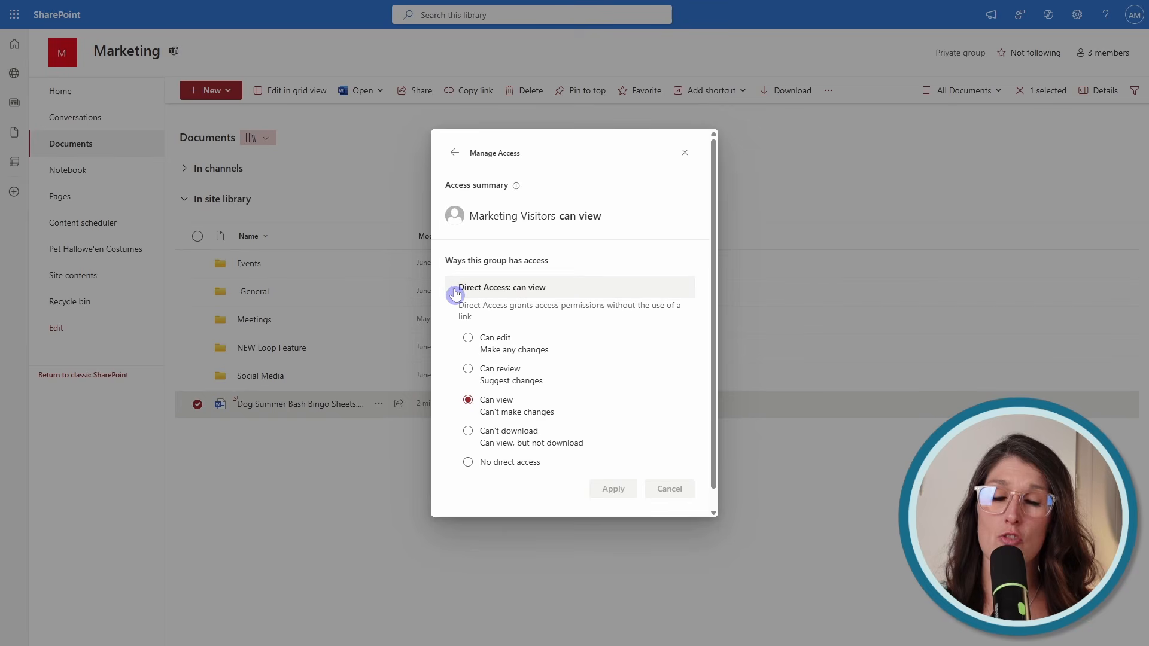
scroll(610, 366, "down", 1)
left_click(469, 442)
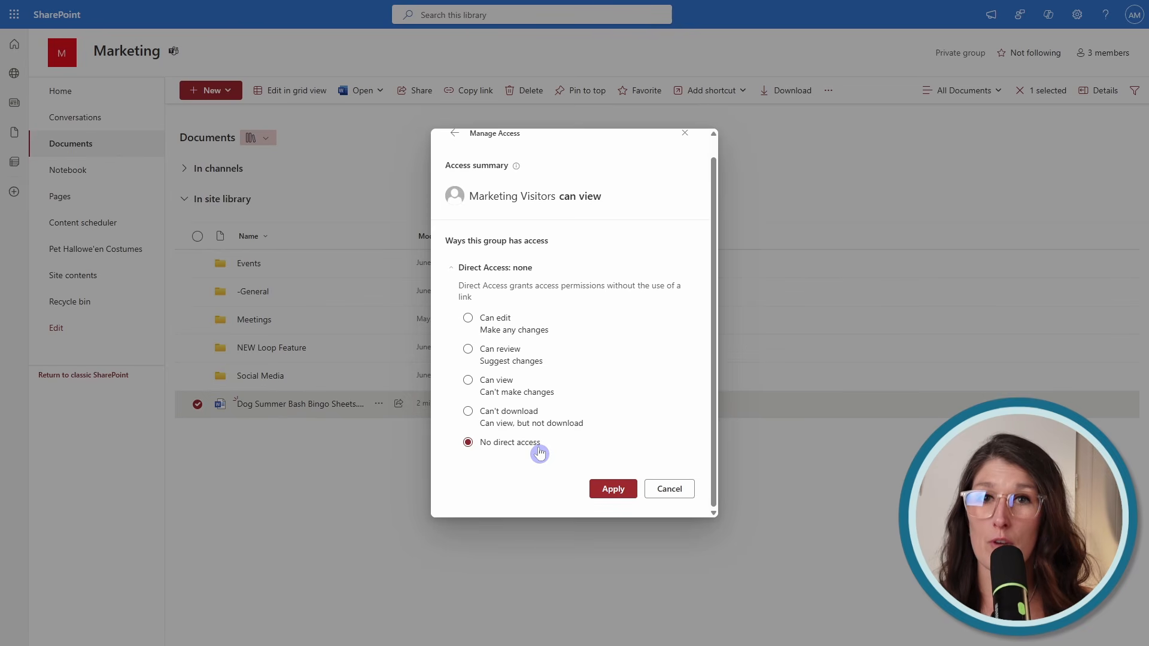
left_click(607, 490)
left_click(591, 359)
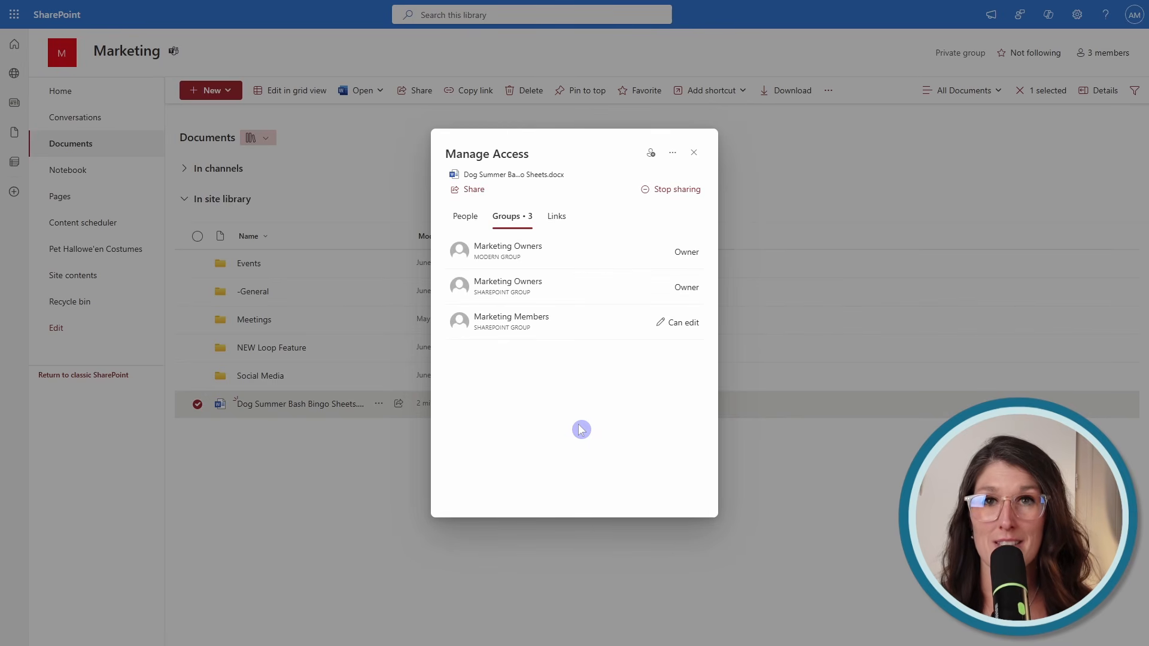
left_click(693, 153)
left_click(458, 481)
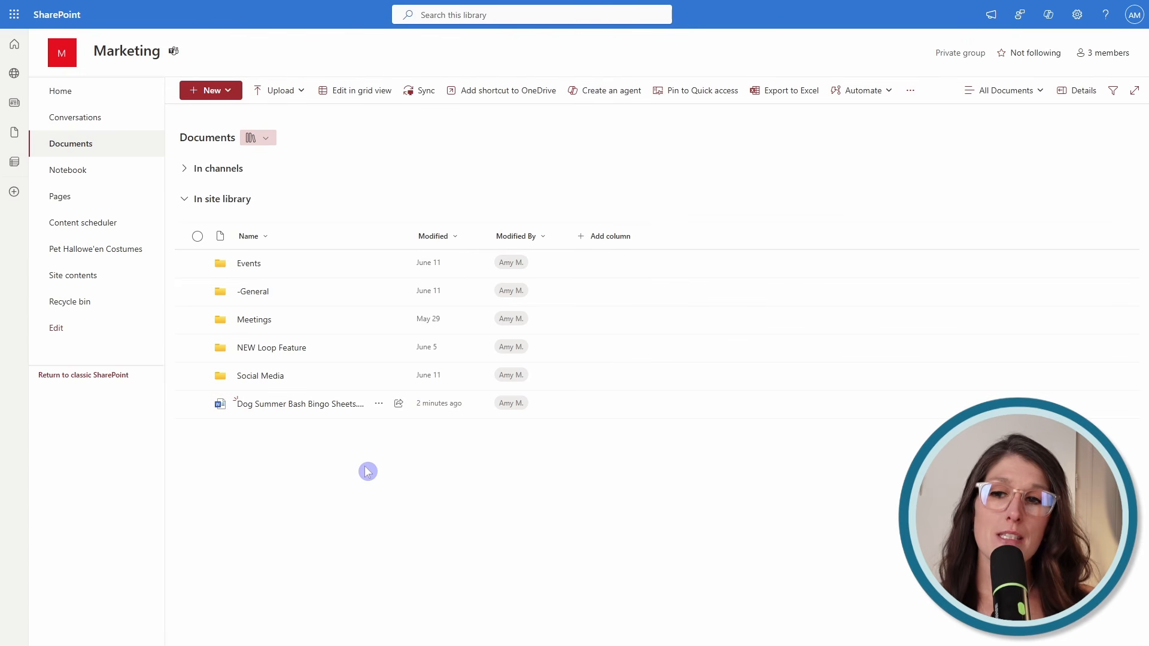
- Create a light teal folder named Folder in the Documents library and copy the Dog Summer Bash Bingo Sheets document into it
left_click(230, 90)
left_click(240, 114)
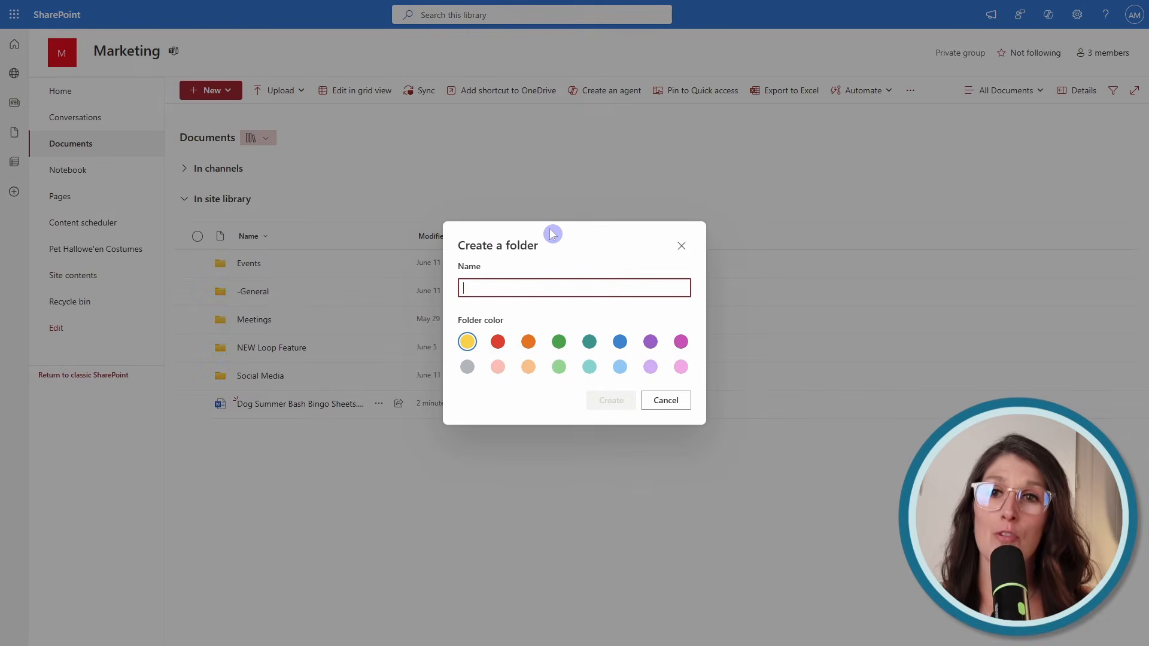
type("Folder")
left_click(589, 367)
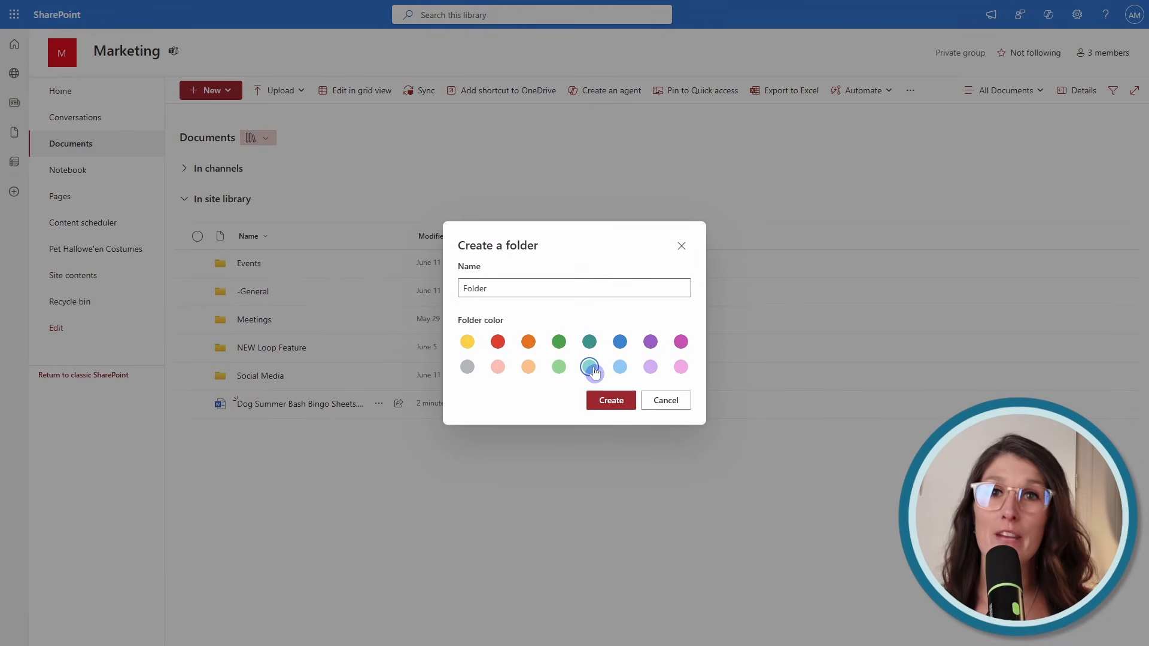
left_click(616, 404)
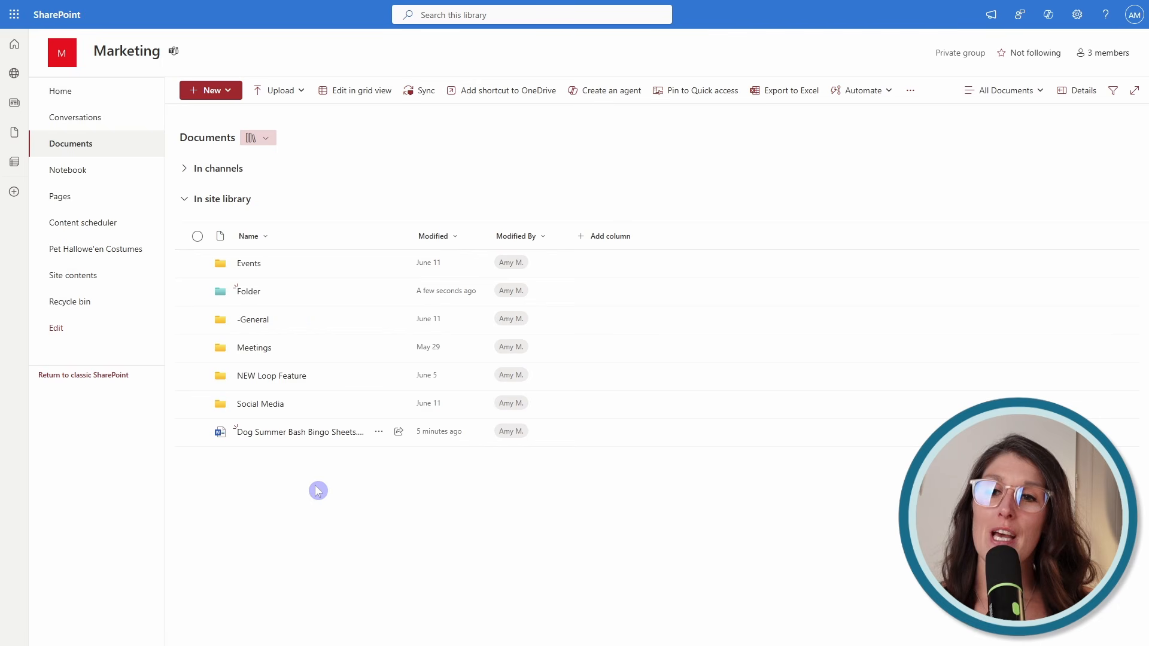
left_click_drag(229, 438, 283, 301)
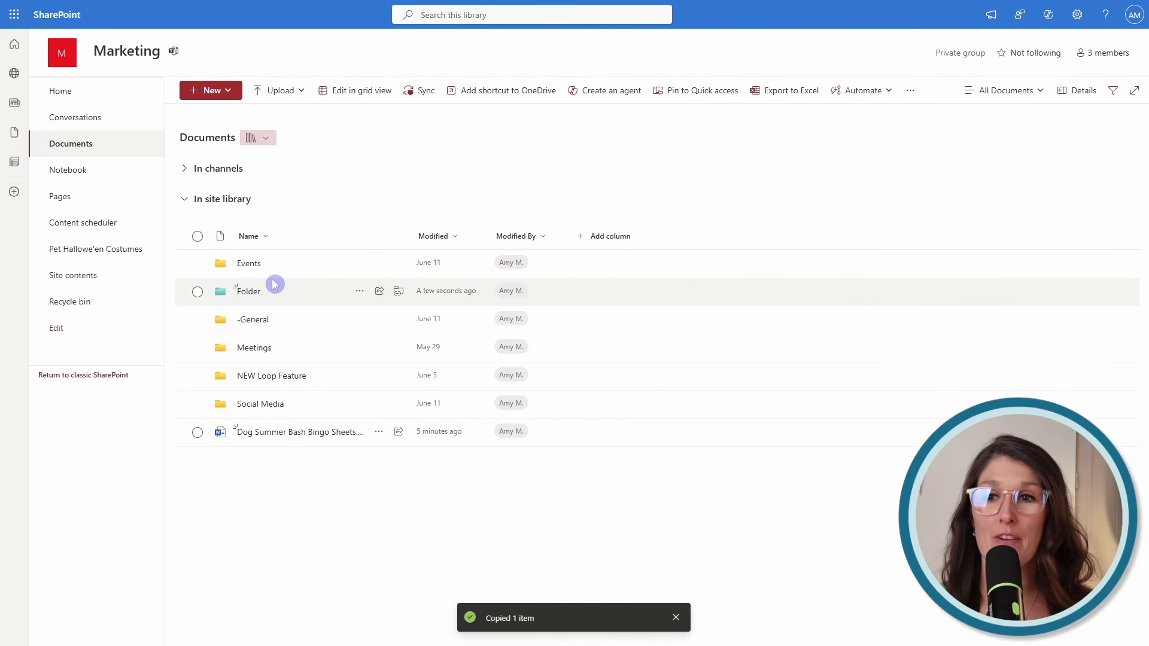
- Manage group access to the folder named Folder and set Marketing Visitors to No direct access
left_click(361, 293)
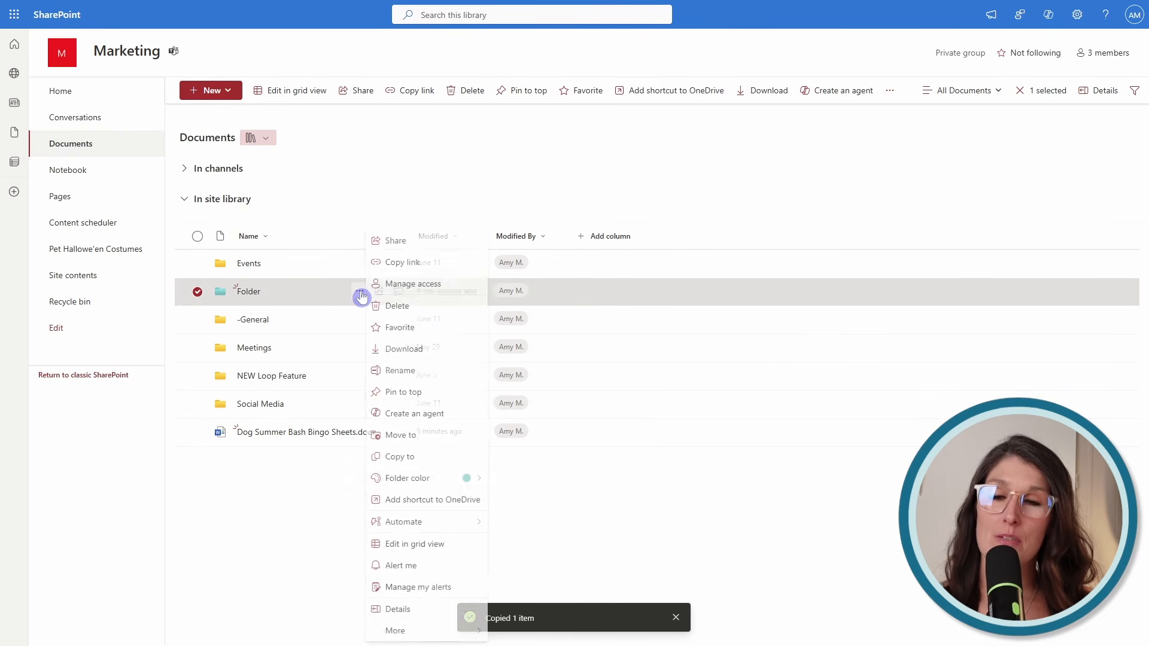
left_click(414, 289)
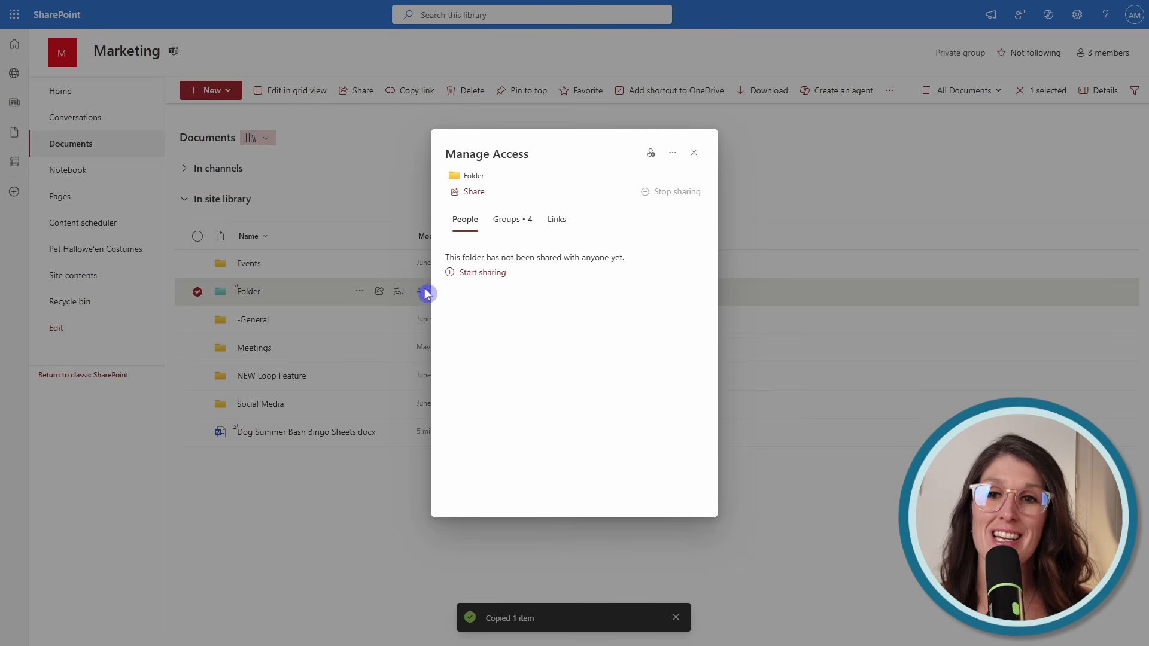
left_click(503, 235)
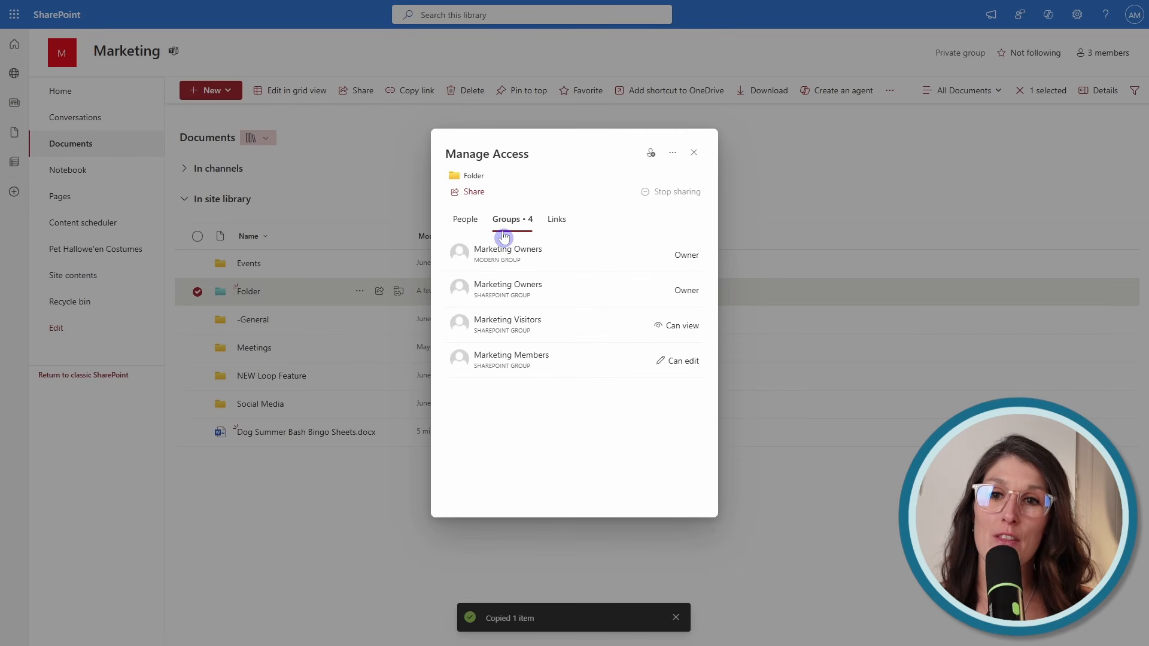
left_click(547, 330)
left_click(458, 291)
left_click(508, 427)
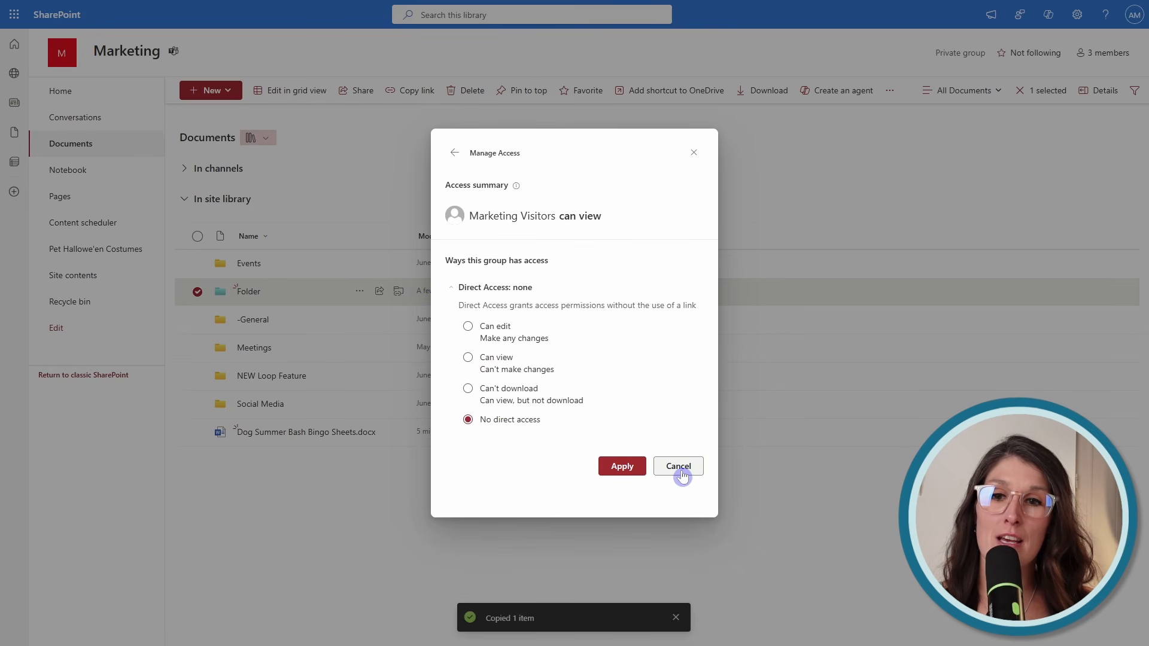
left_click(629, 468)
left_click(590, 357)
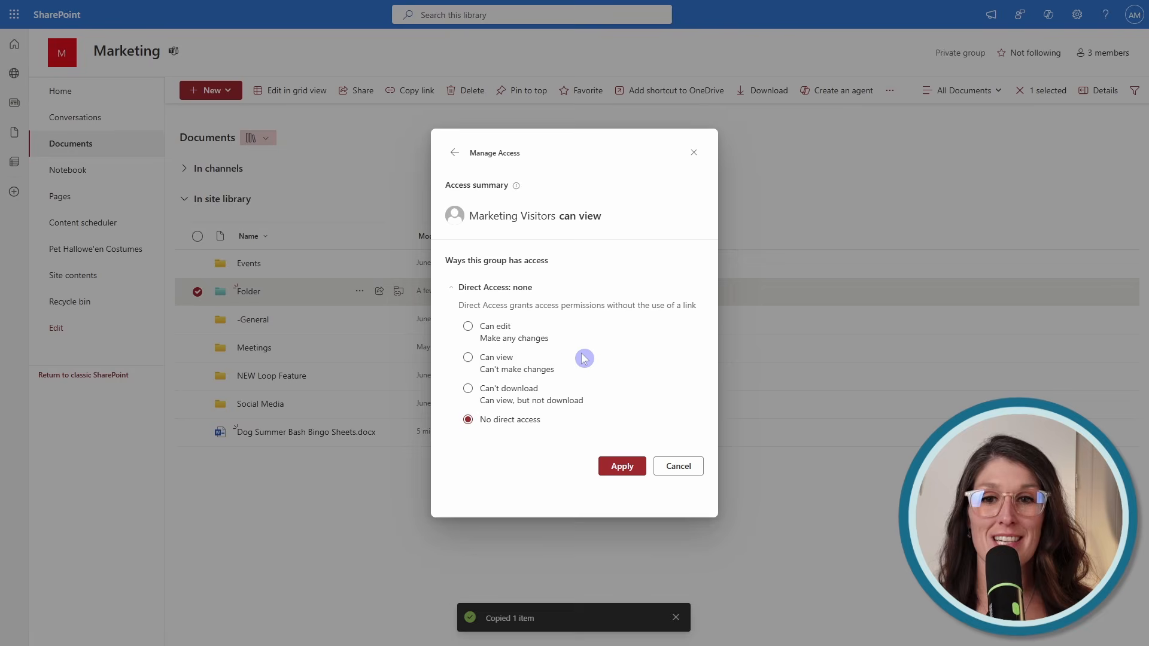
left_click(741, 567)
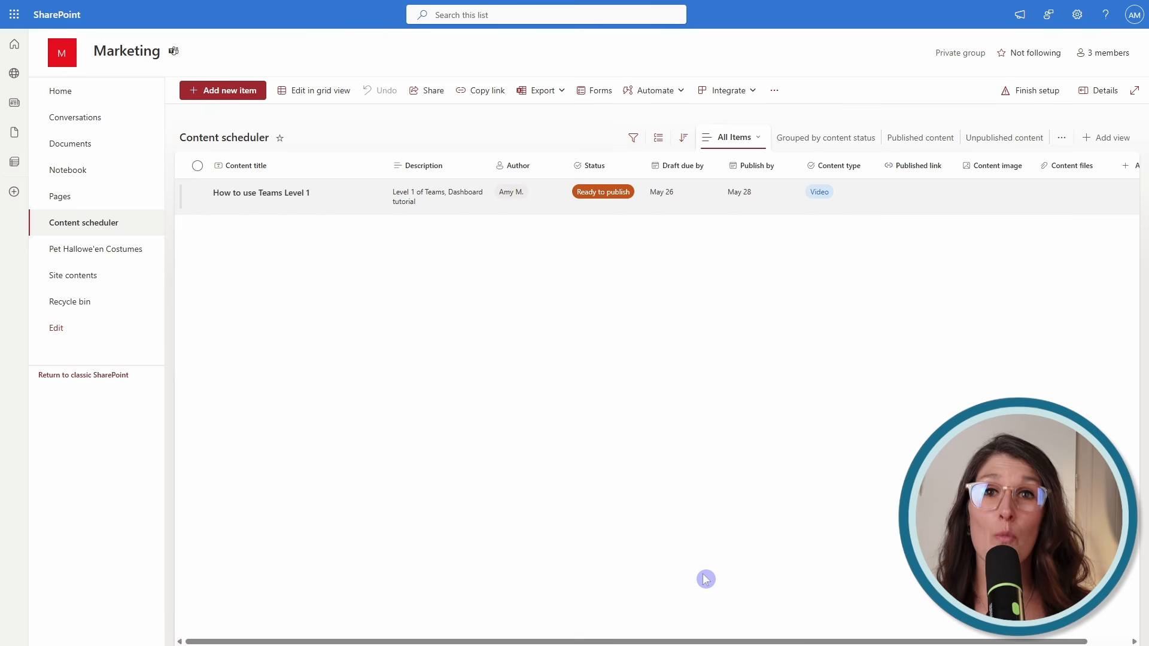
- Start a new automation rule on the Content scheduler list that runs when an item is modified
left_click(679, 90)
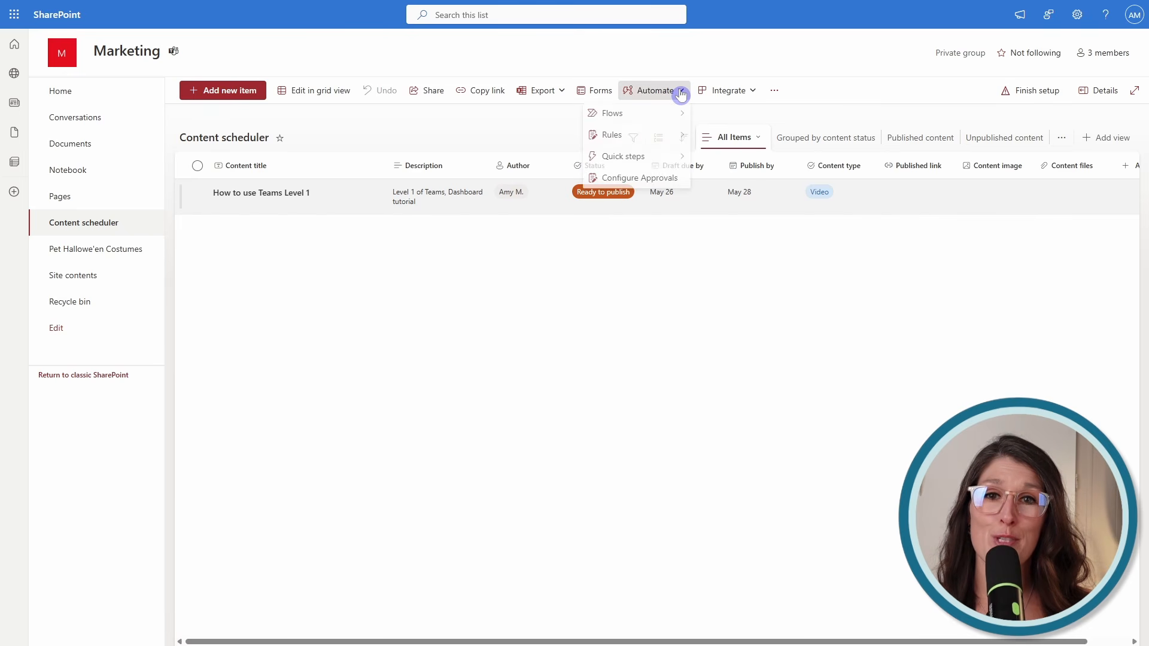
mouse_move(659, 148)
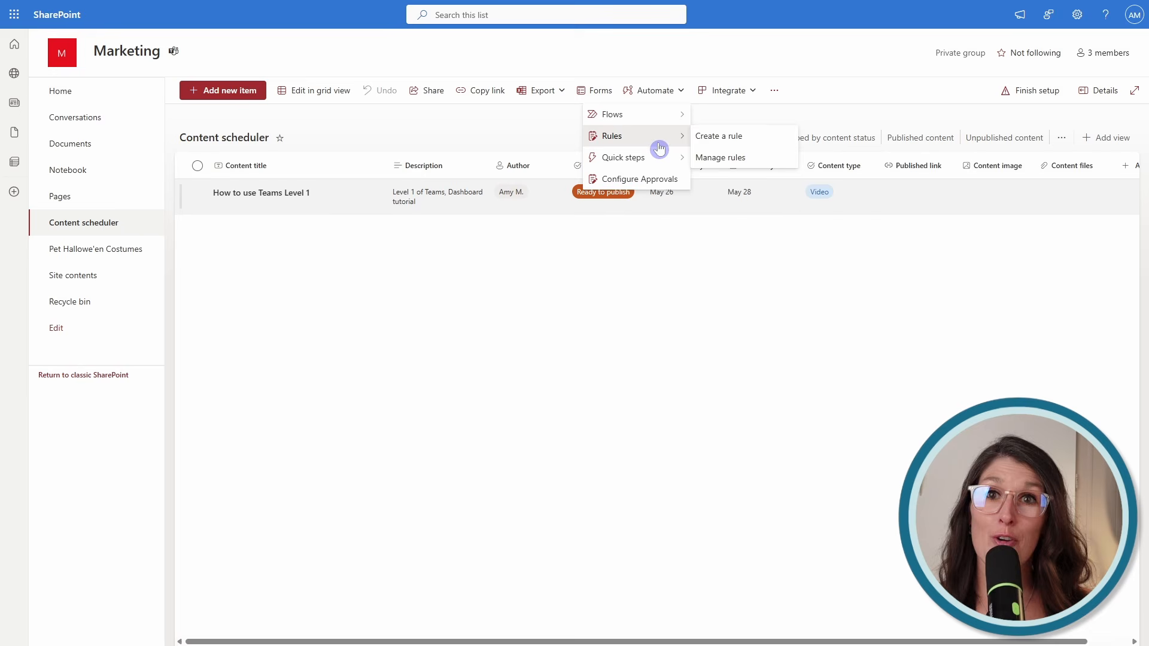
left_click(757, 144)
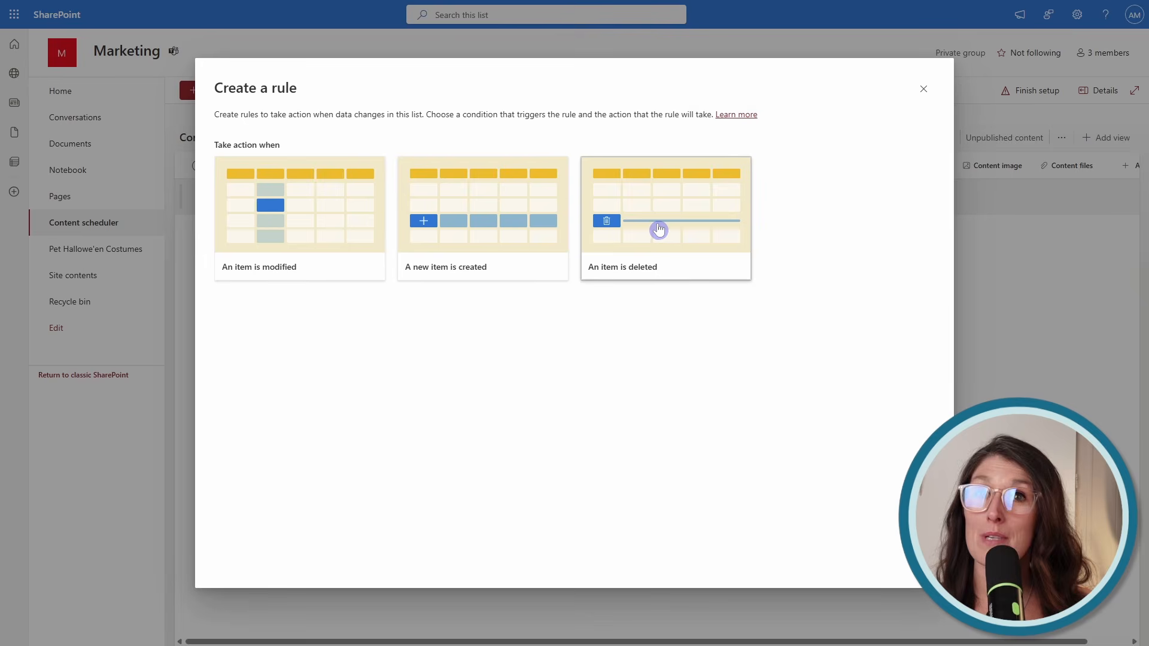
left_click(281, 244)
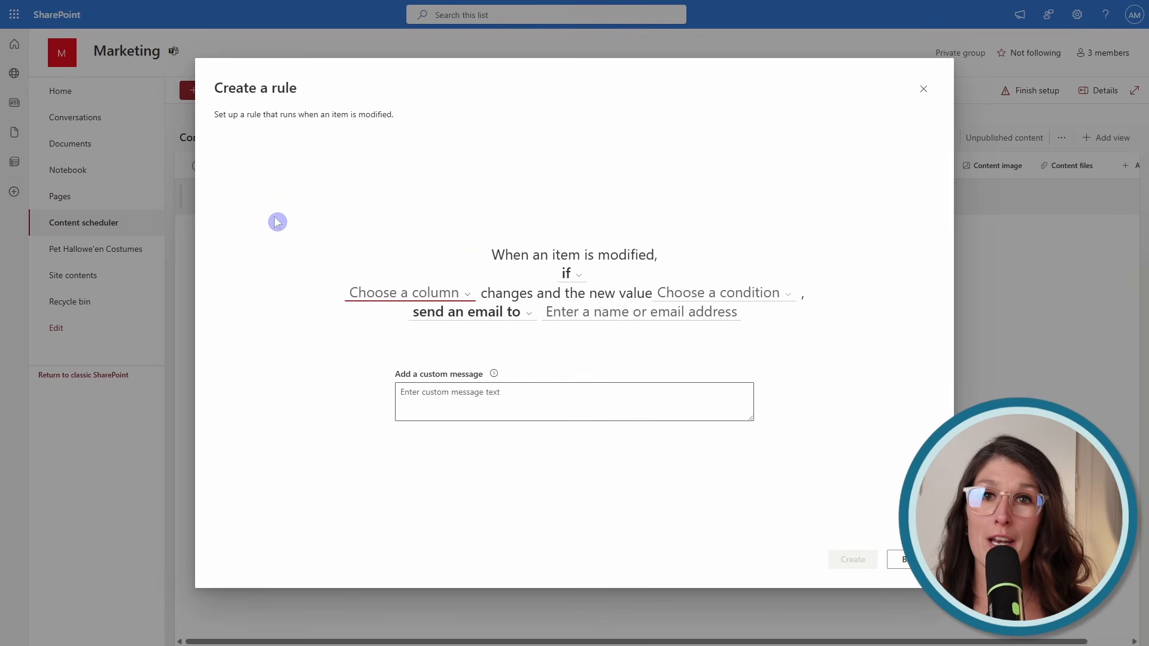
- Examine the rule's column choices and the suggested recipients for its email without choosing any
left_click(459, 300)
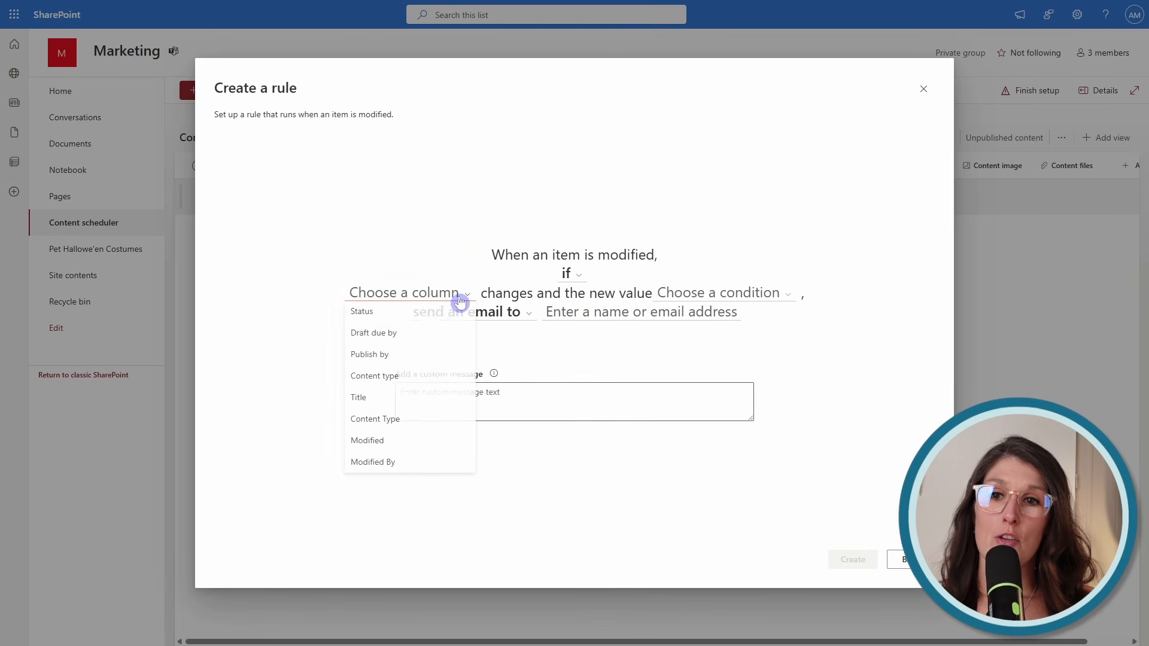
left_click(739, 343)
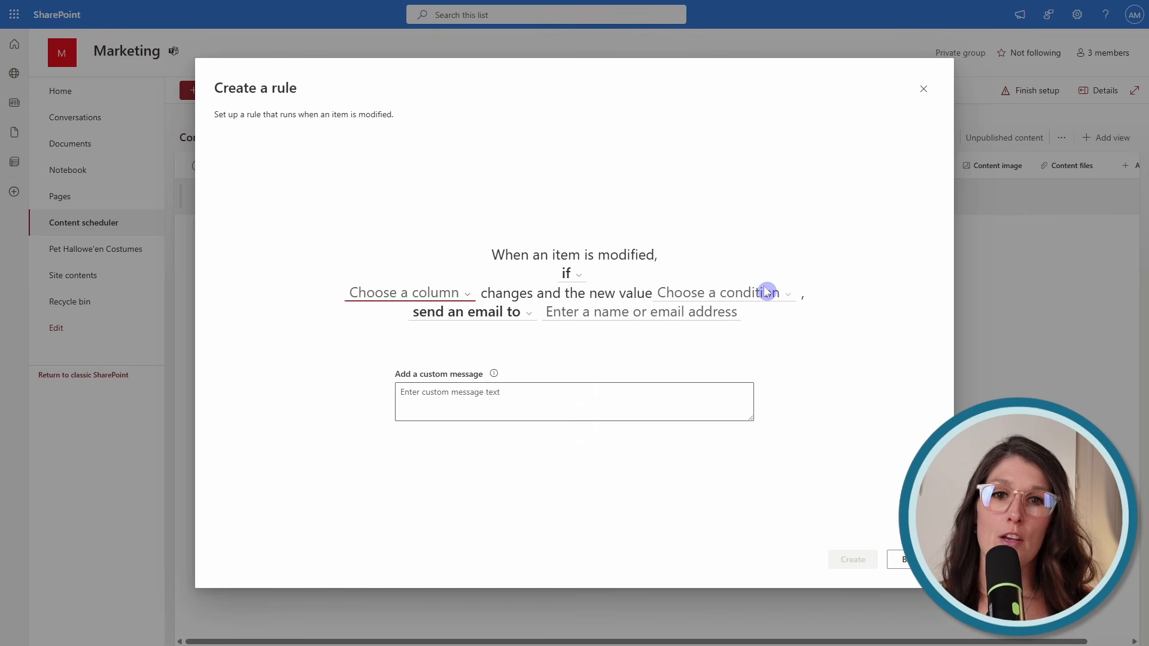
left_click(624, 311)
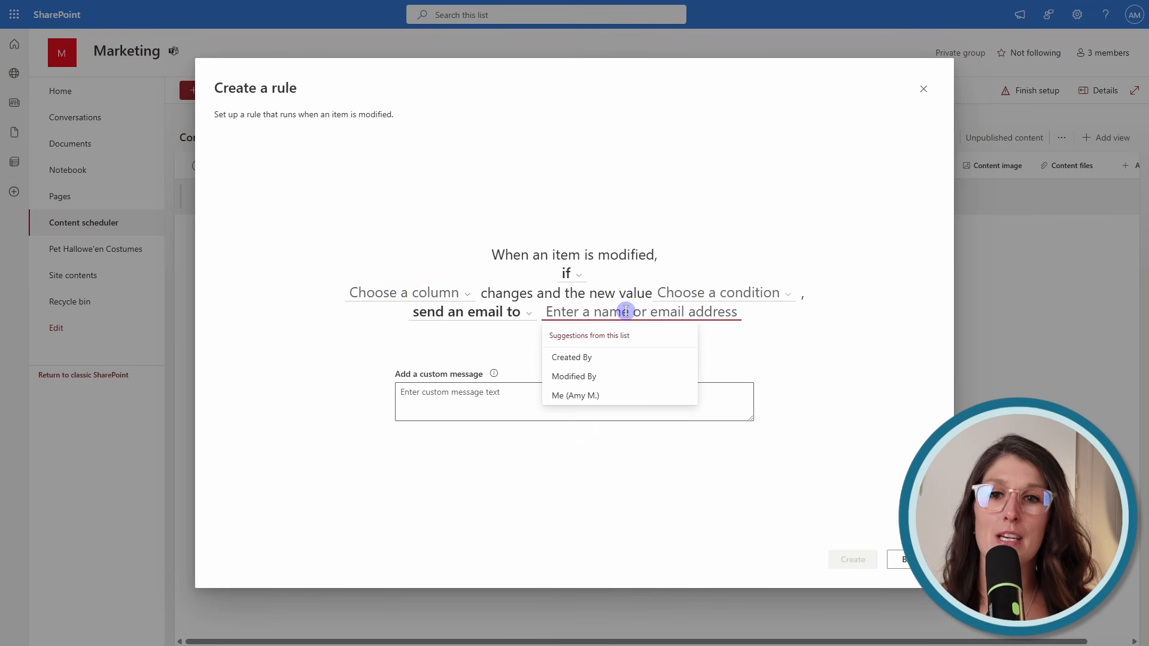
left_click(835, 370)
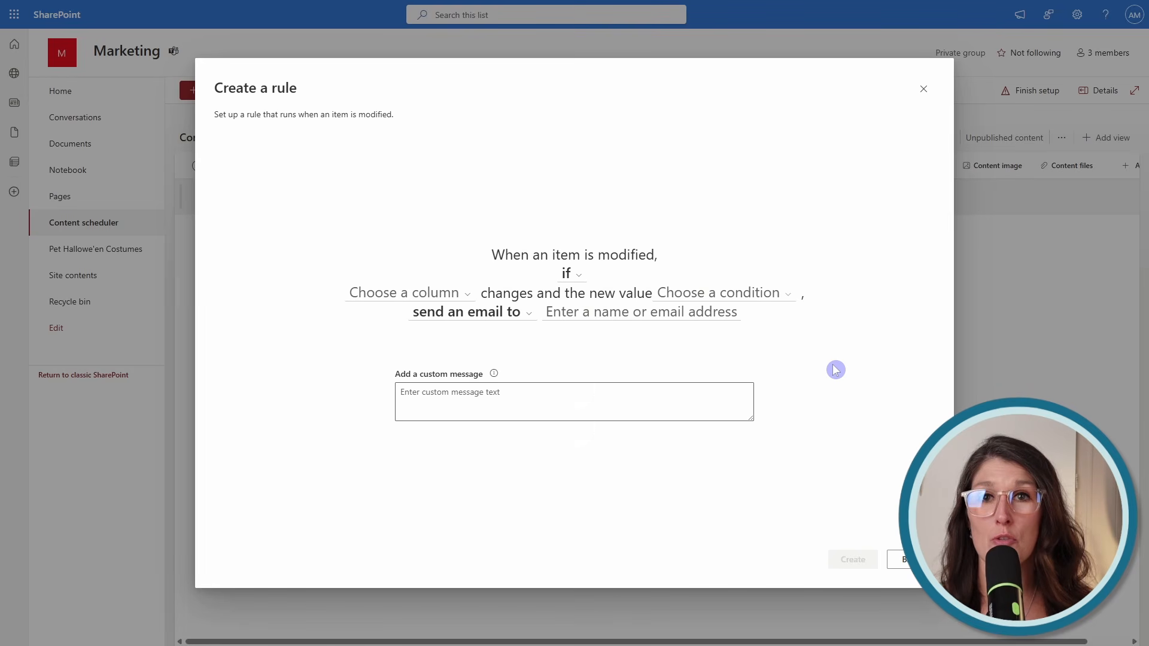
left_click(709, 306)
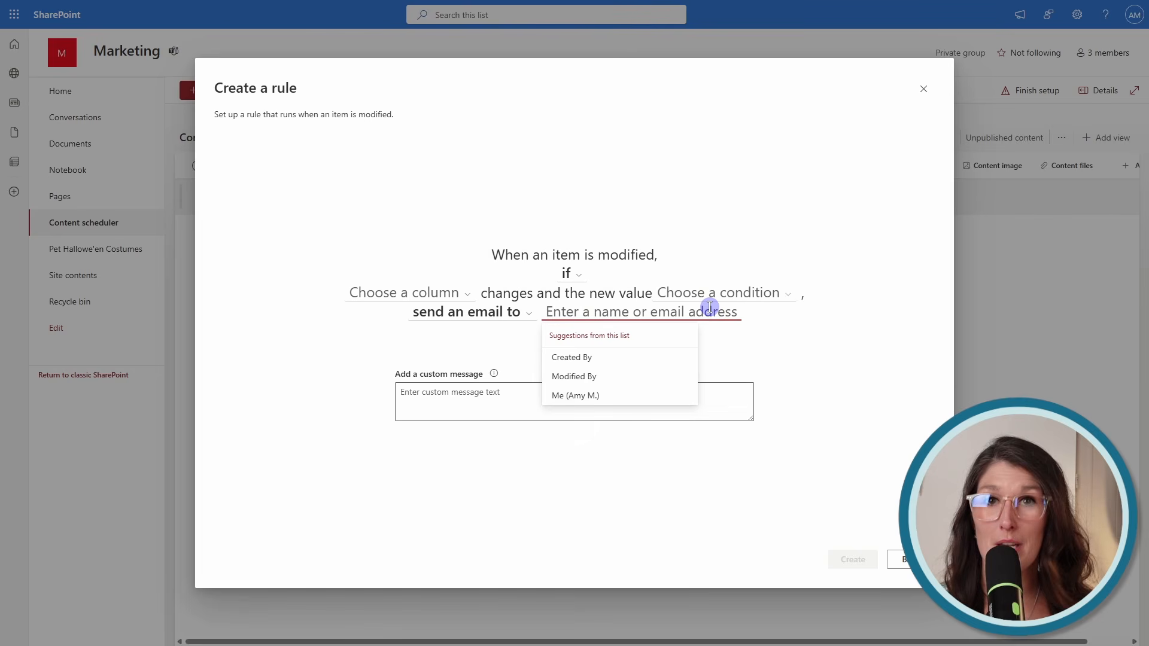
left_click(796, 346)
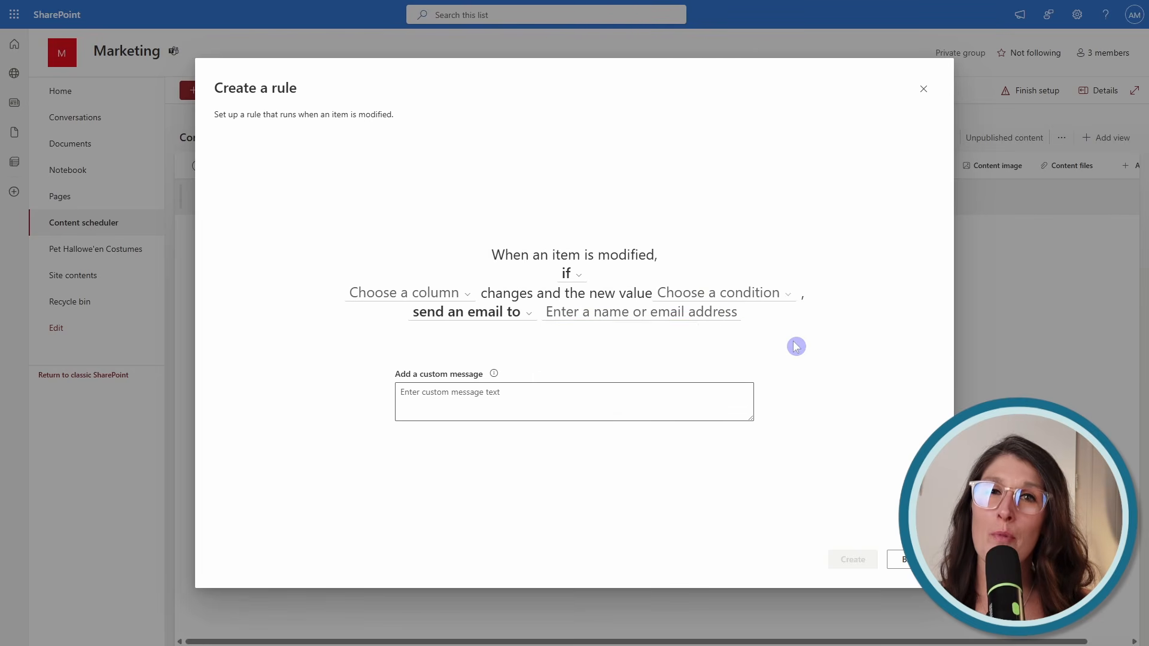